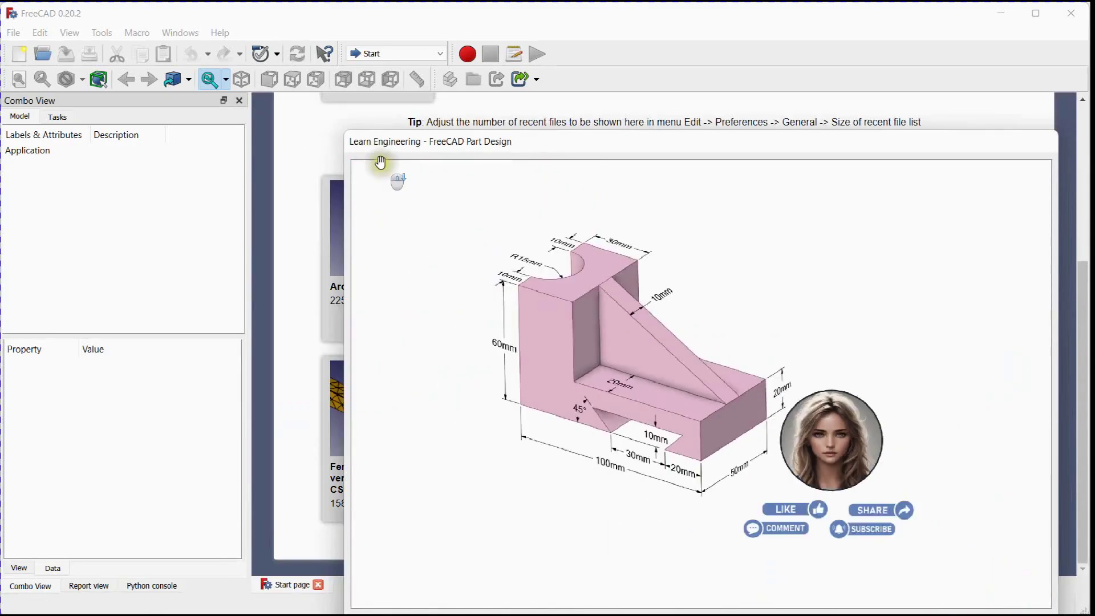
# Shrink the reference drawing window and reposition its image so the dimensioned bracket can be read beside the workspace
pyautogui.moveTo(349, 129)
pyautogui.mouseDown()
pyautogui.moveTo(629, 330)
pyautogui.moveTo(657, 304)
pyautogui.mouseUp()
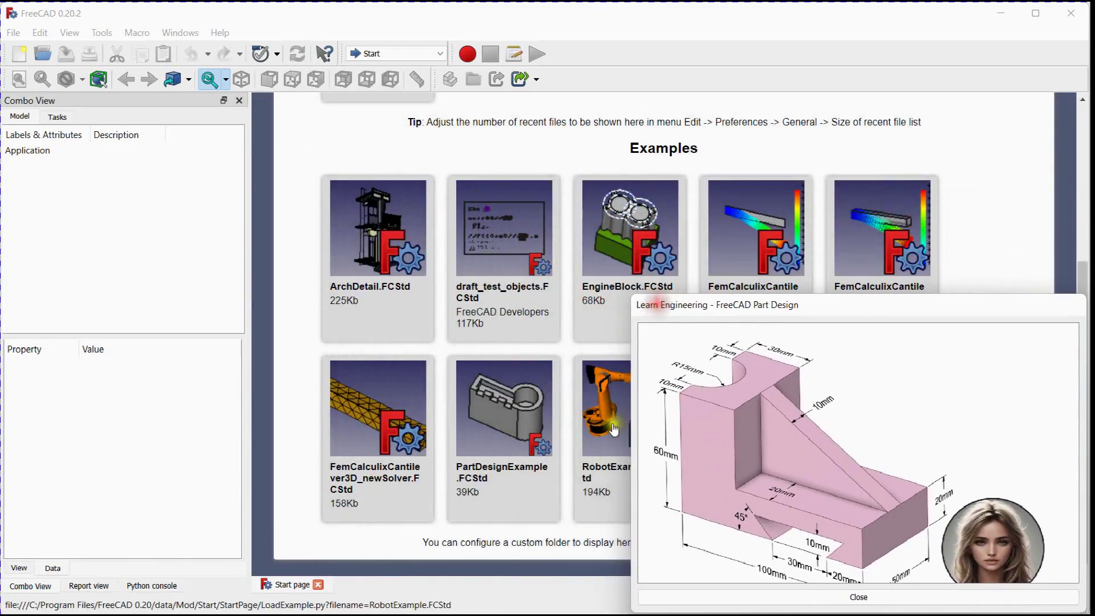
pyautogui.moveTo(632, 416); pyautogui.dragTo(724, 407)
pyautogui.moveTo(824, 458); pyautogui.dragTo(817, 441)
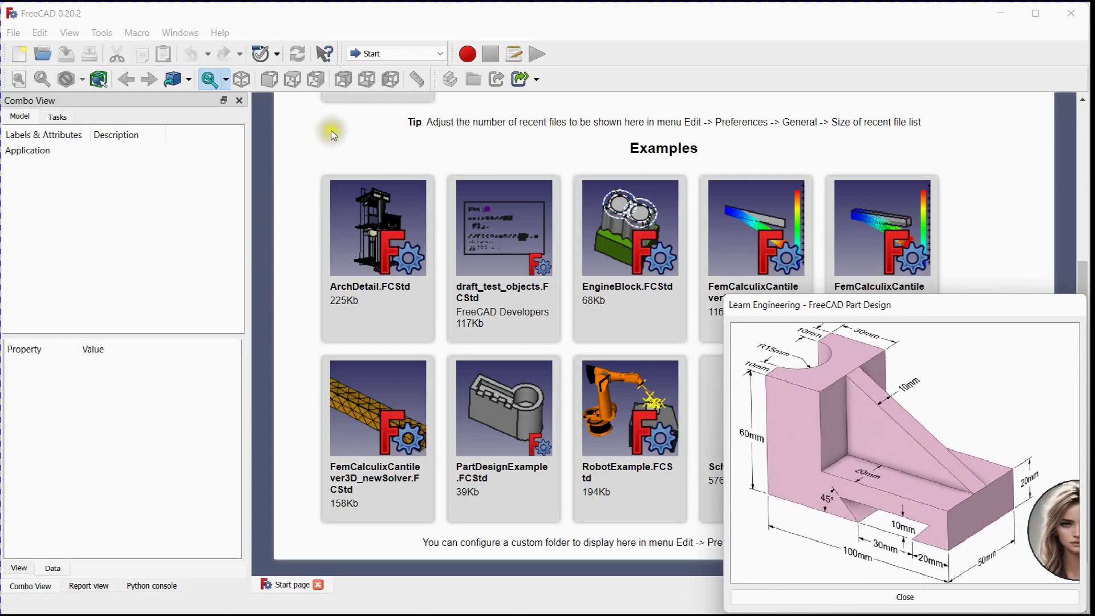
# Create a new document in the Part Design workbench, add a body and show it in the model tree
pyautogui.click(396, 52)
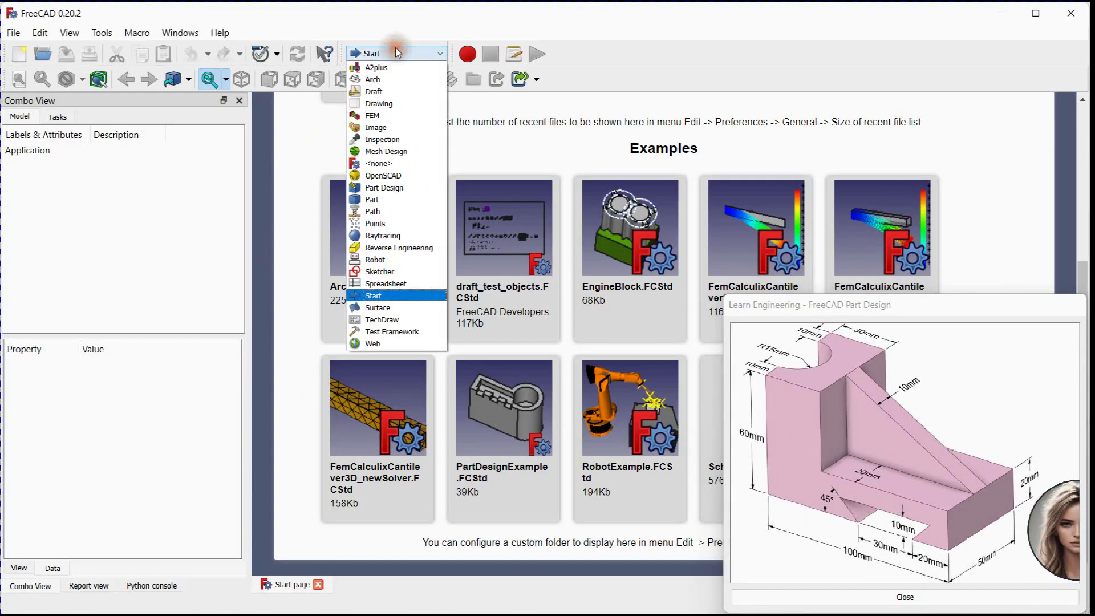
pyautogui.click(407, 191)
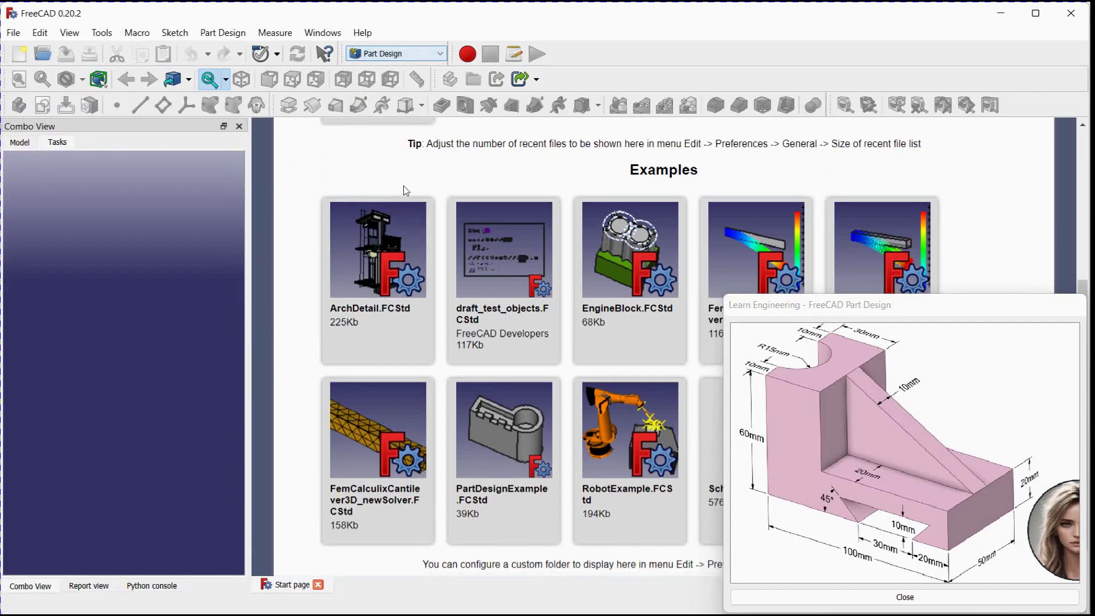
pyautogui.click(22, 54)
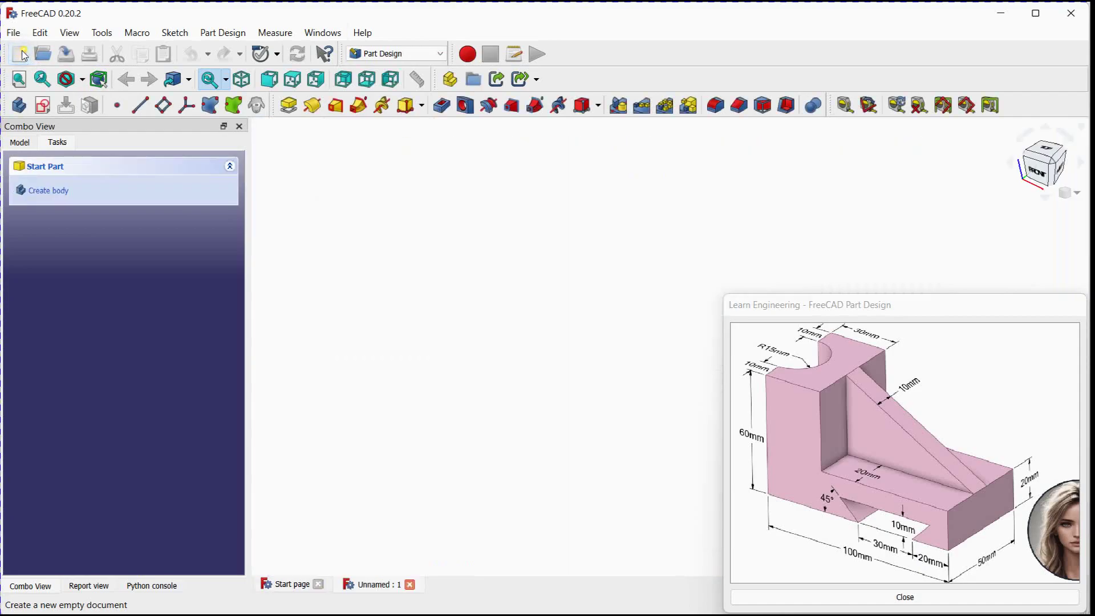
pyautogui.click(17, 106)
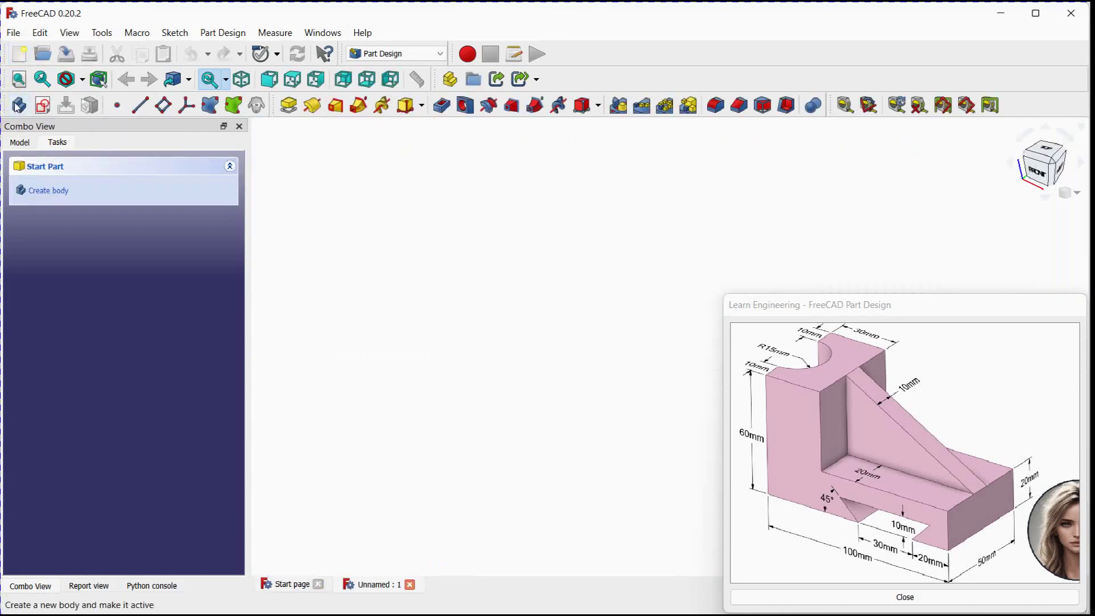
pyautogui.click(20, 142)
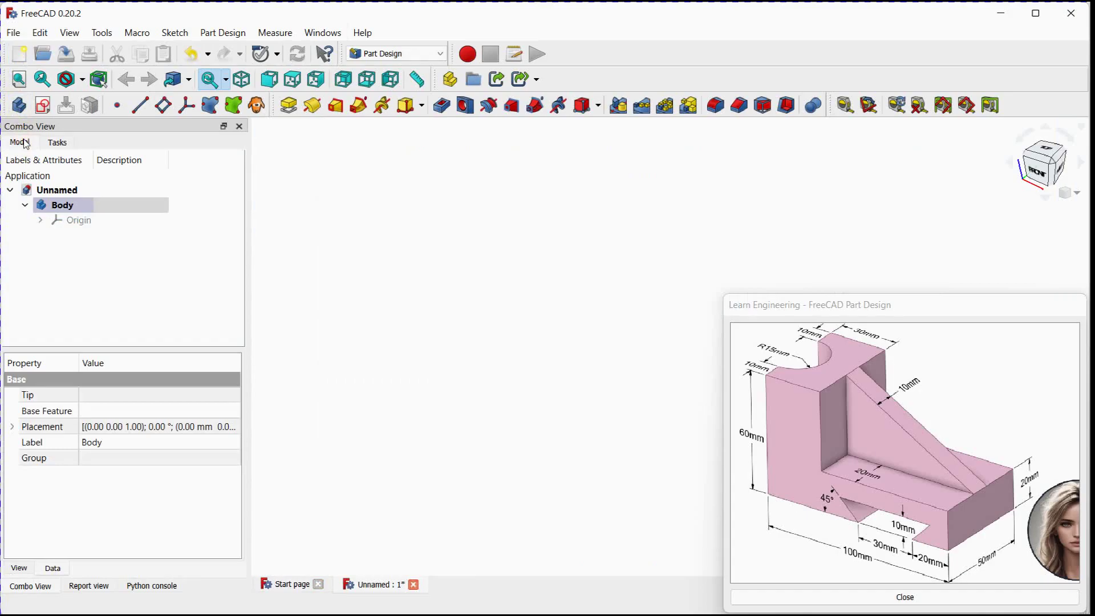
# Start a new sketch on the XZ plane of the body
pyautogui.click(43, 105)
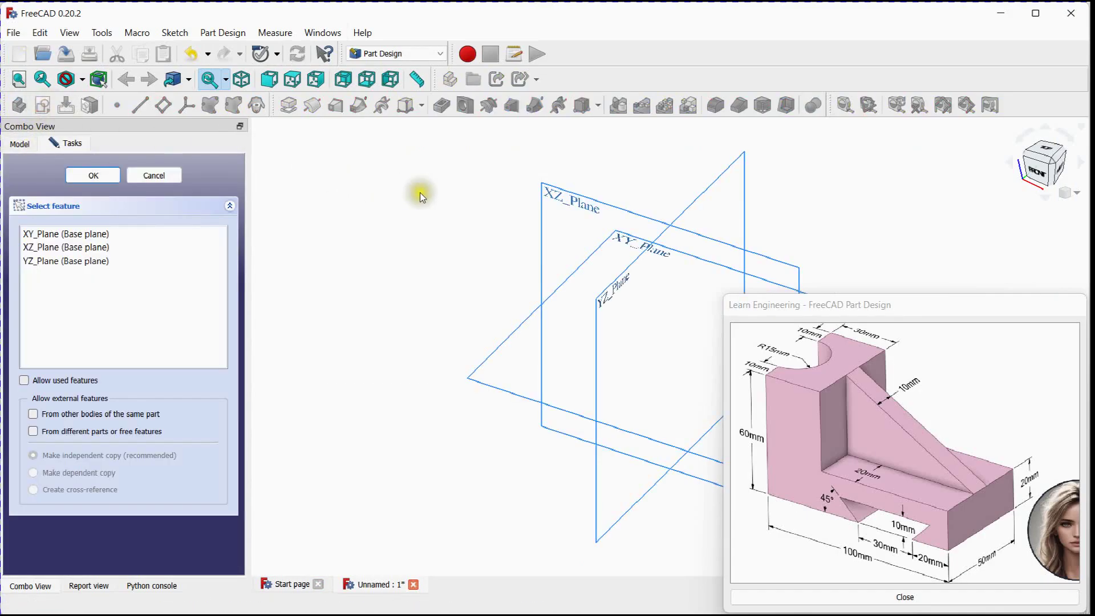
pyautogui.click(548, 188)
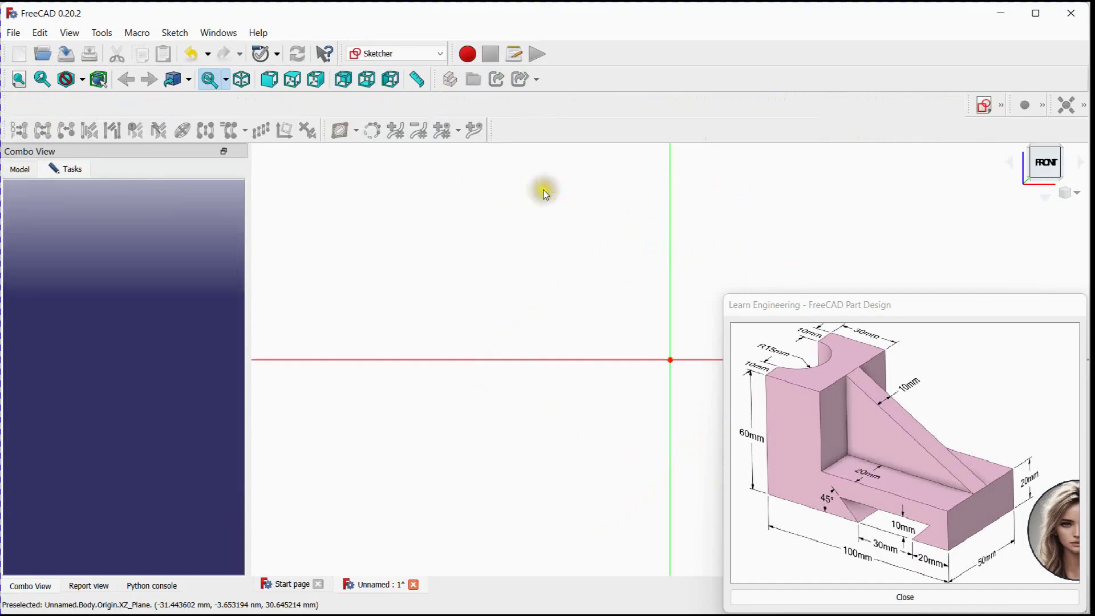
pyautogui.scroll(-5, 515, 198)
pyautogui.moveTo(520, 215); pyautogui.dragTo(439, 301, button='middle')
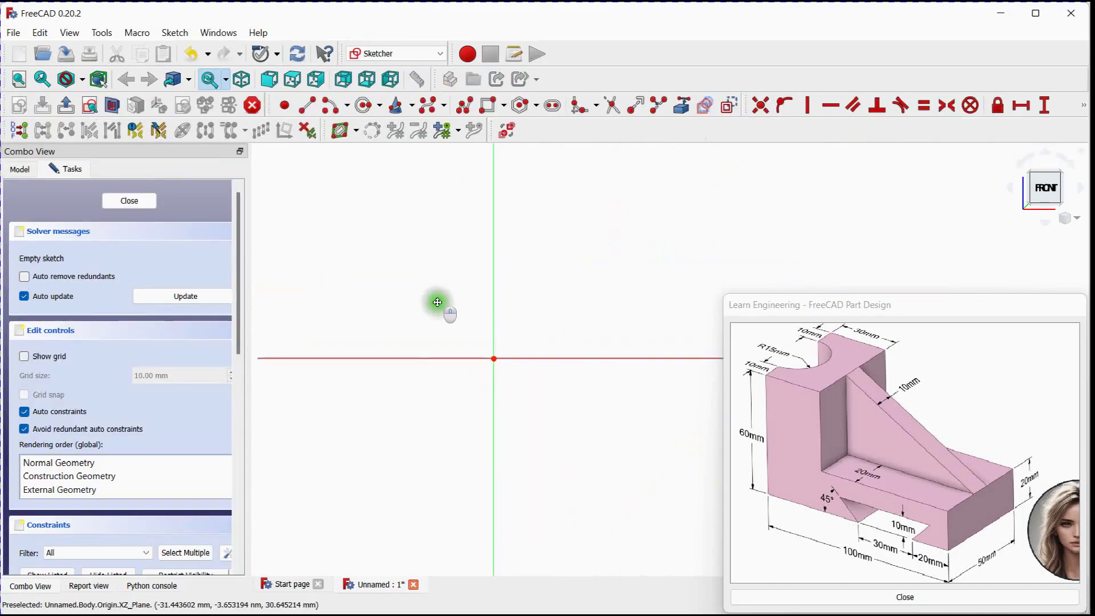
# Set the 3D view's background to Color gradient in the display preferences
pyautogui.click(40, 34)
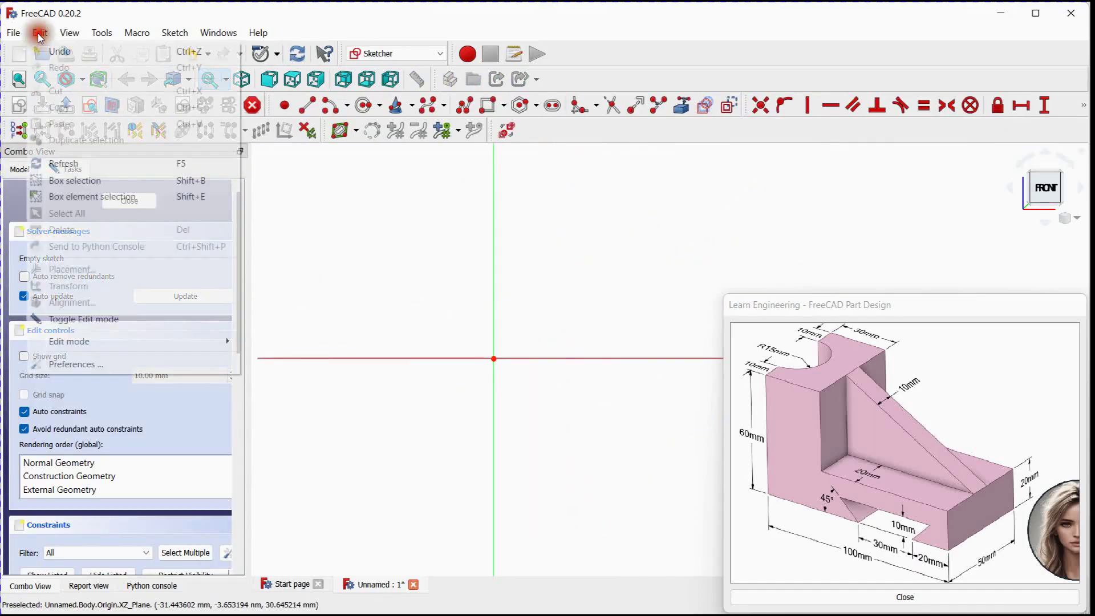
pyautogui.click(100, 368)
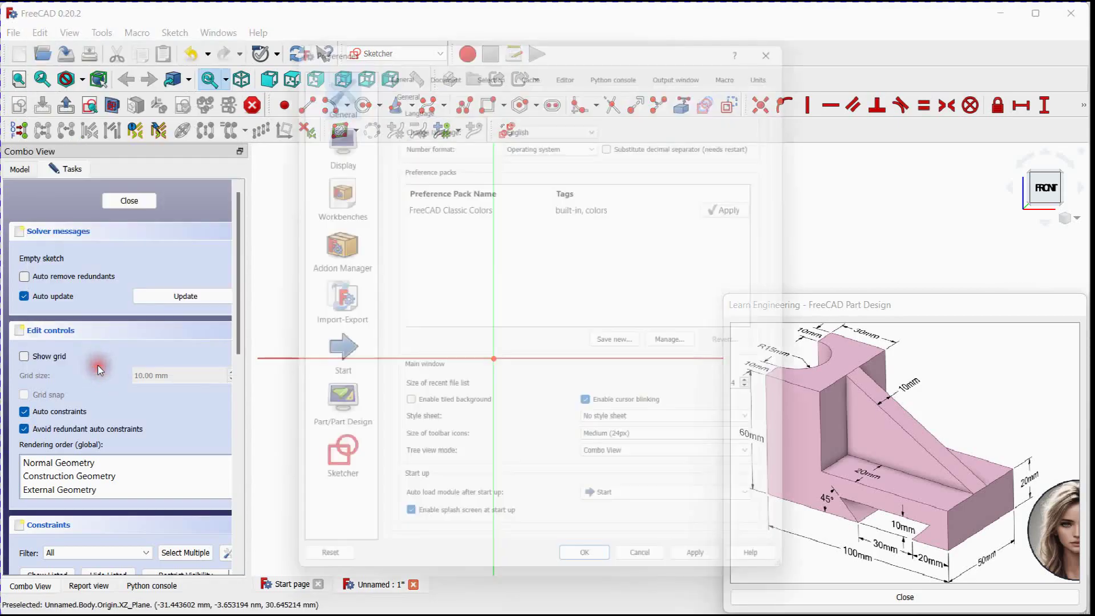
pyautogui.click(334, 130)
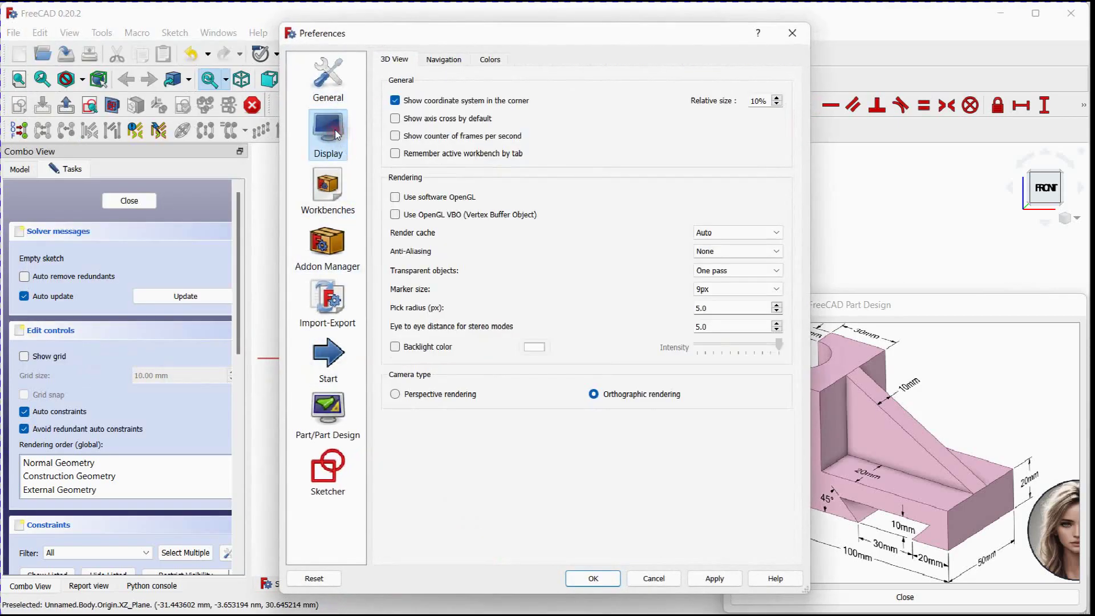
pyautogui.click(491, 61)
pyautogui.click(436, 192)
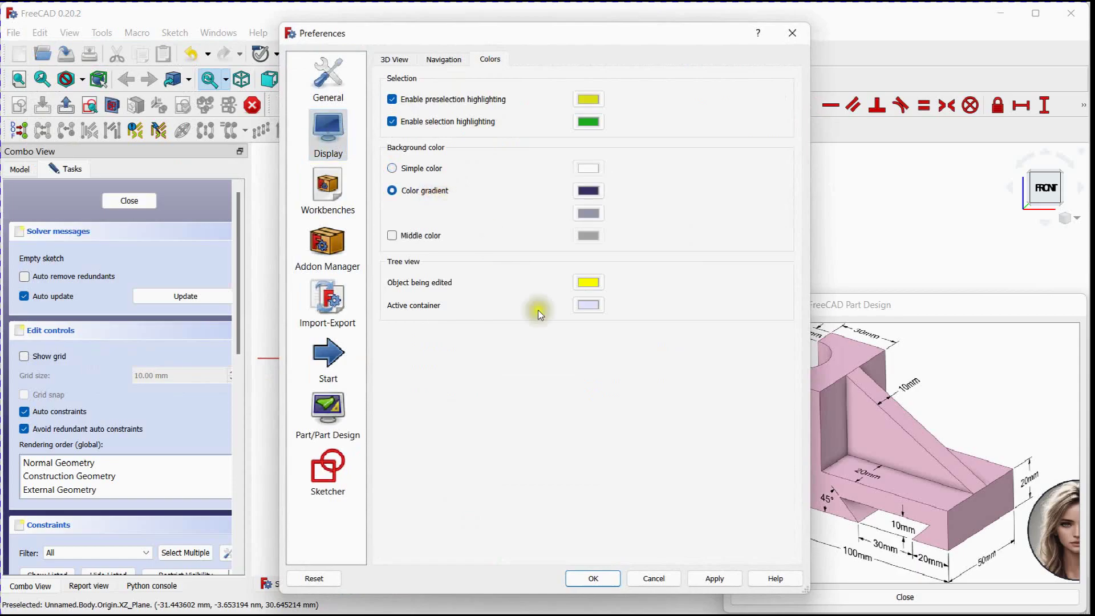
pyautogui.click(604, 577)
# Show the 10 mm sketch grid and turn off auto constraints
pyautogui.scroll(-2, 522, 249)
pyautogui.moveTo(538, 259); pyautogui.dragTo(403, 335, button='middle')
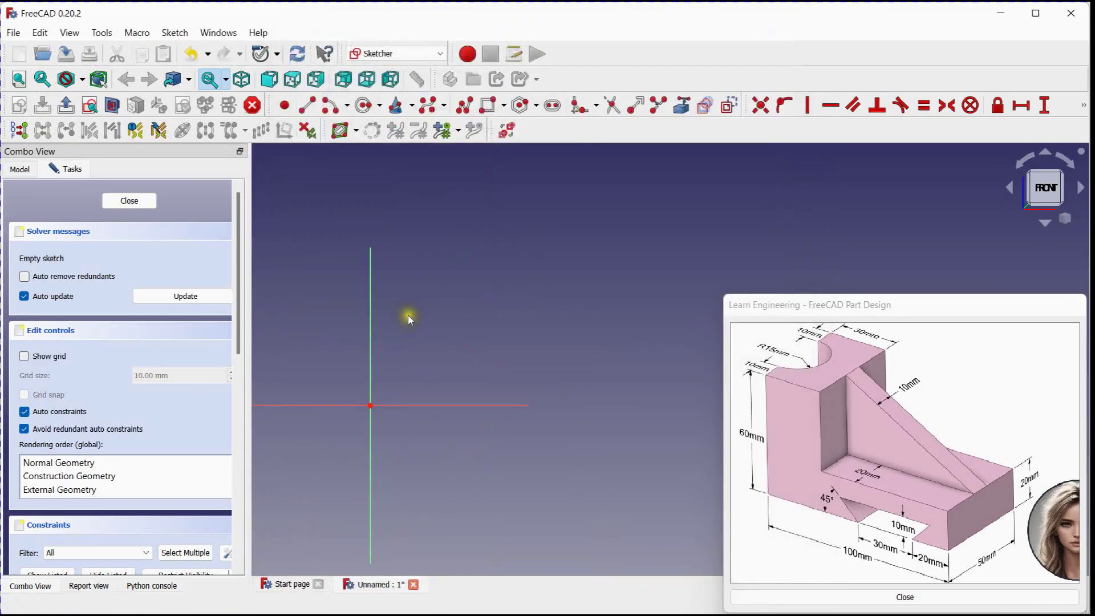
pyautogui.click(24, 356)
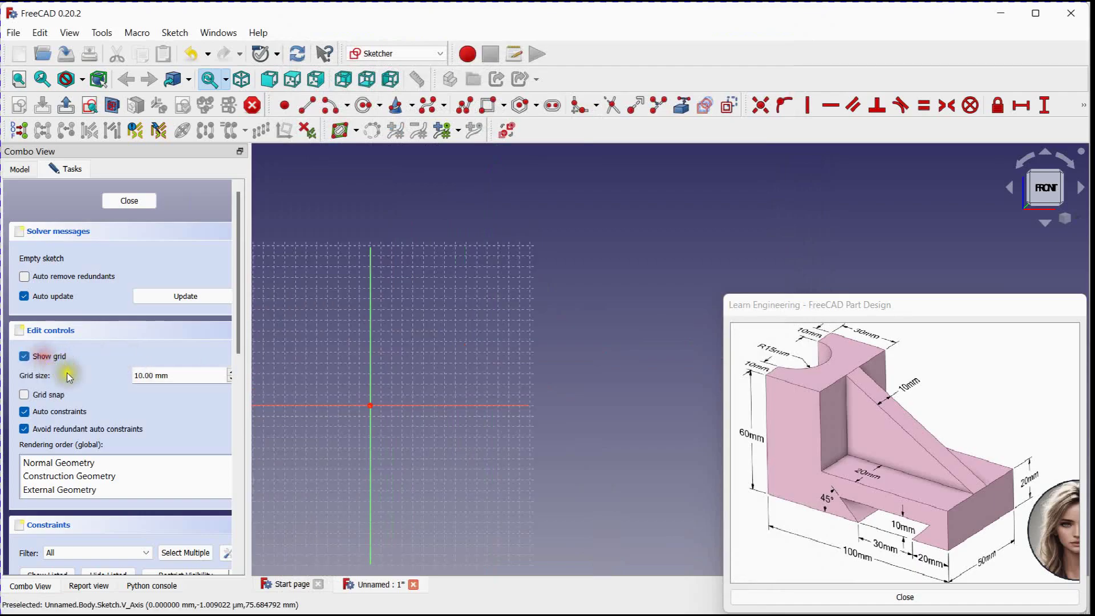
pyautogui.click(62, 412)
# Sketch a rough closed ten-segment polyline for the L-shaped bracket profile, including the dovetail notch in its underside
pyautogui.scroll(3, 389, 375)
pyautogui.moveTo(365, 401); pyautogui.dragTo(360, 408, button='middle')
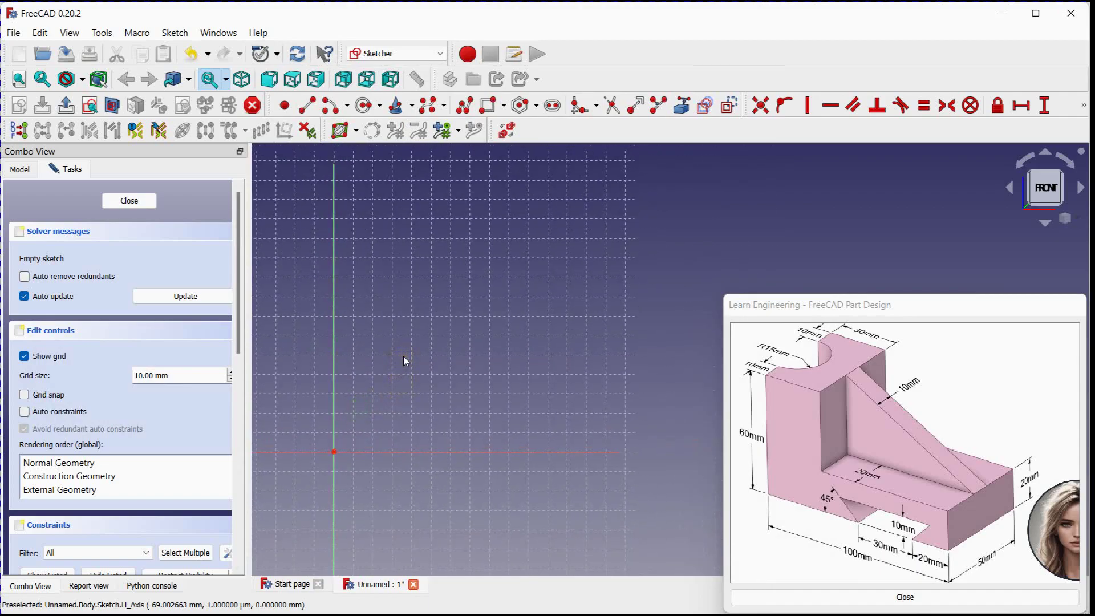
pyautogui.click(463, 103)
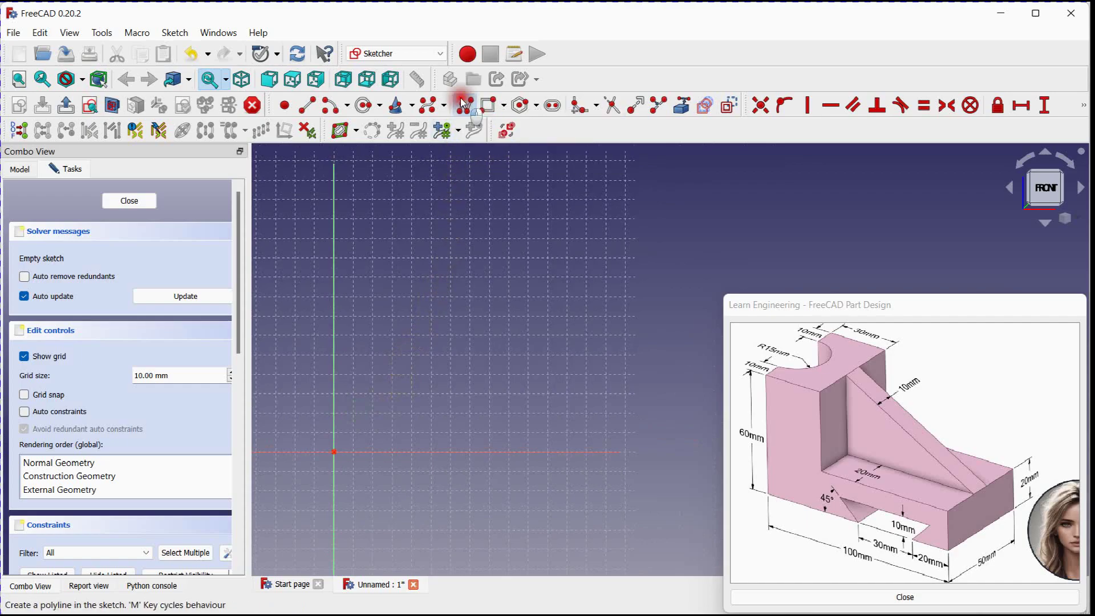
pyautogui.click(352, 280)
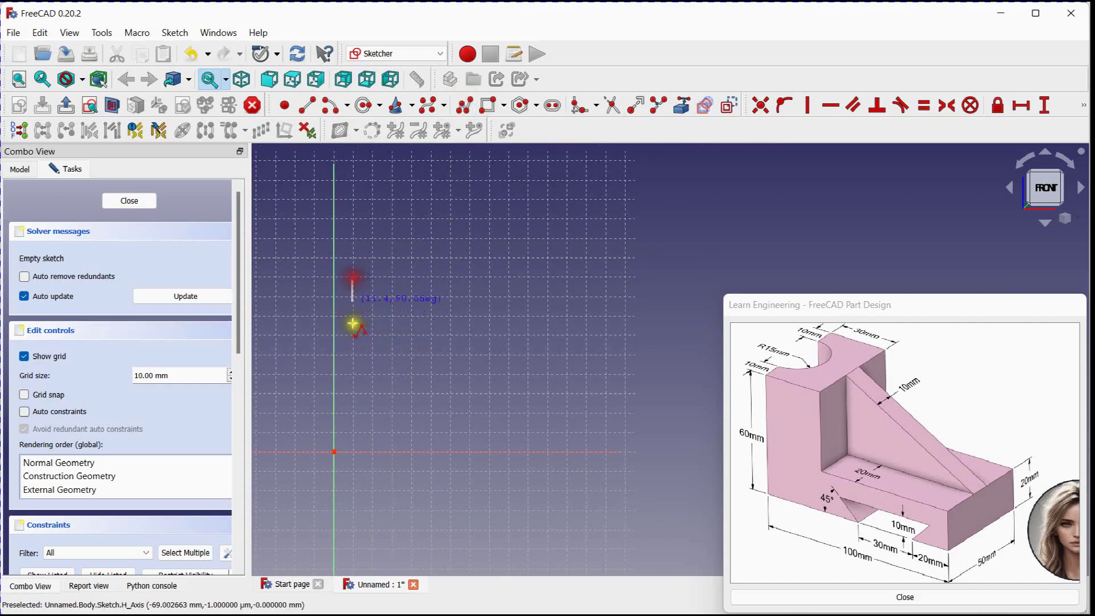
pyautogui.click(366, 416)
pyautogui.click(537, 423)
pyautogui.click(480, 400)
pyautogui.click(658, 395)
pyautogui.click(596, 424)
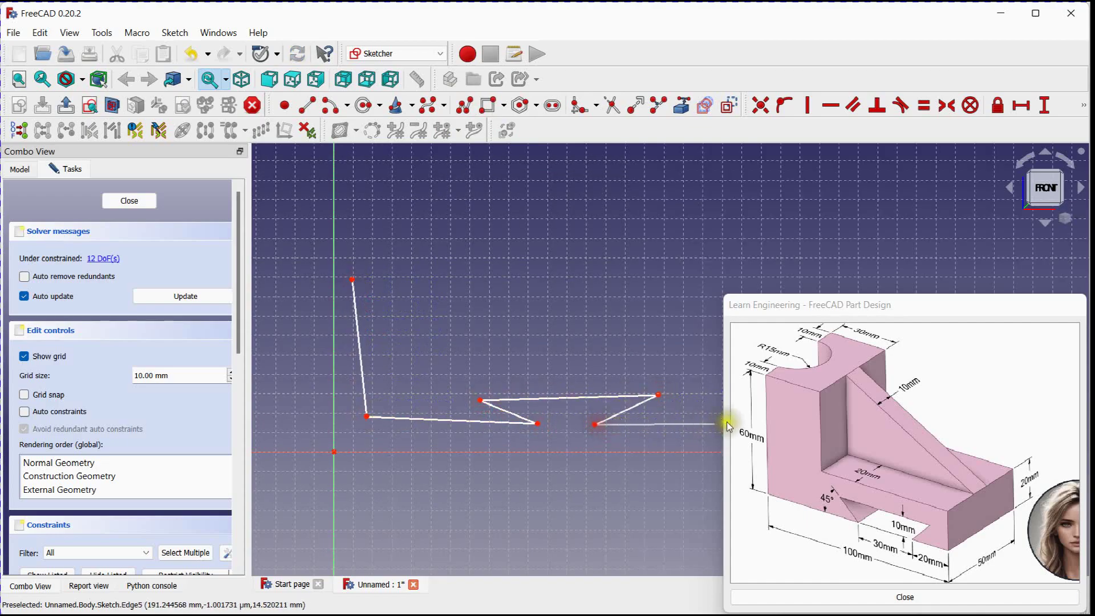
pyautogui.click(700, 420)
pyautogui.click(683, 344)
pyautogui.click(432, 355)
pyautogui.click(417, 244)
pyautogui.click(355, 280)
# Review the sketch's degrees of freedom and its lists of constraints and line elements
pyautogui.moveTo(474, 248); pyautogui.dragTo(466, 242, button='middle')
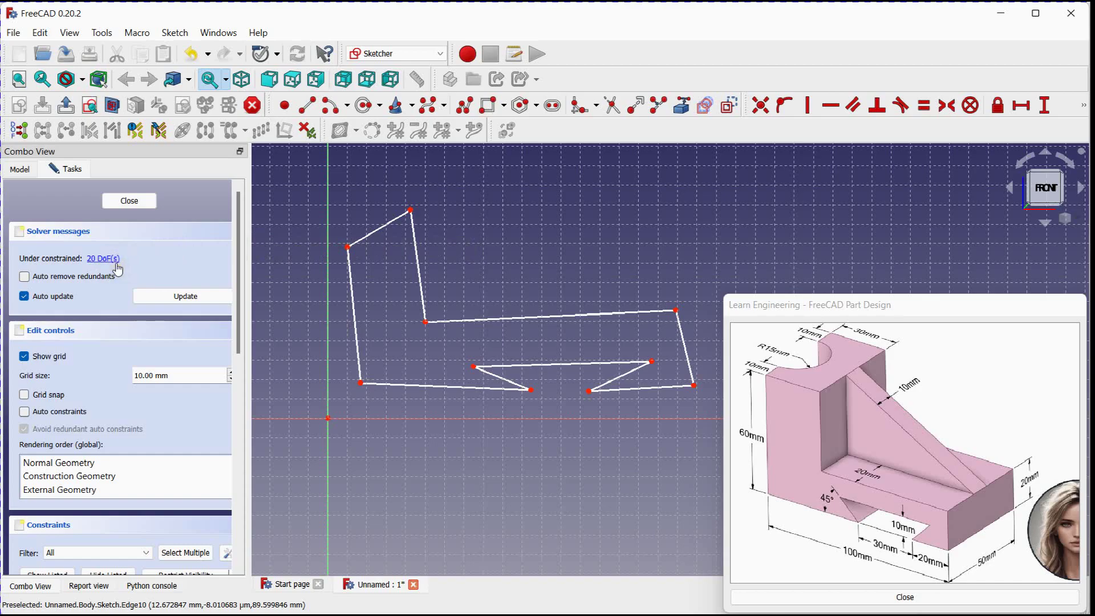
pyautogui.moveTo(236, 264); pyautogui.dragTo(234, 364)
pyautogui.scroll(-4, 151, 363)
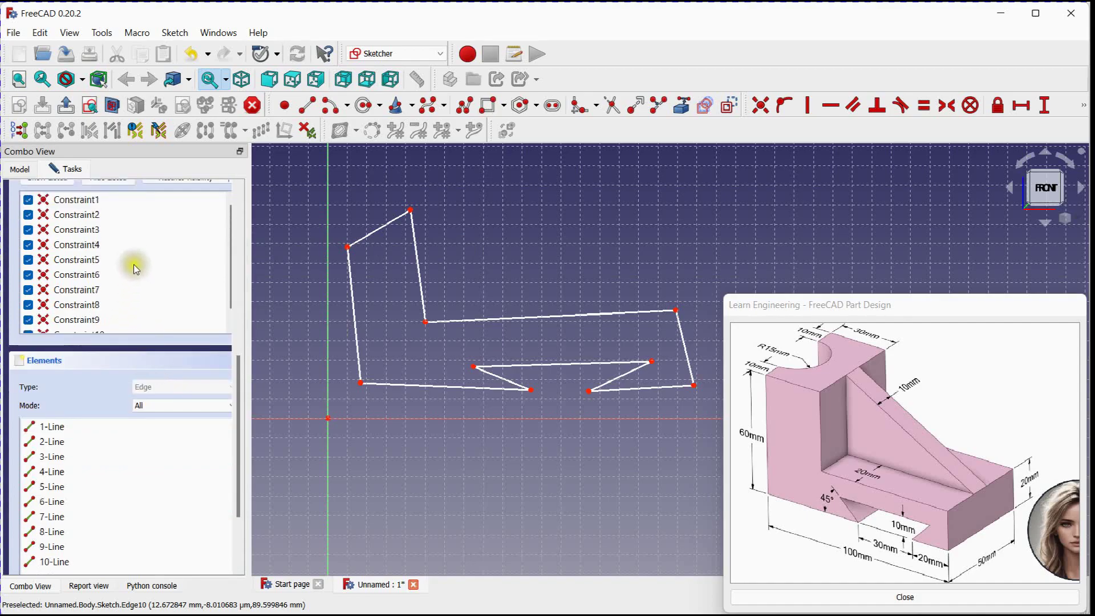
pyautogui.scroll(1, 120, 247)
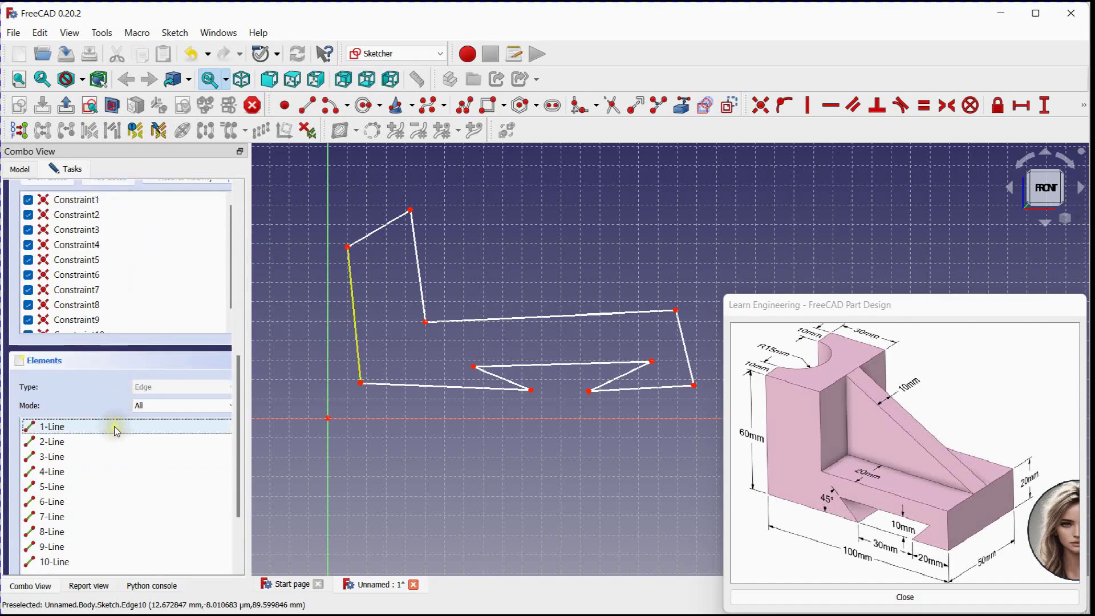
pyautogui.scroll(-1, 111, 450)
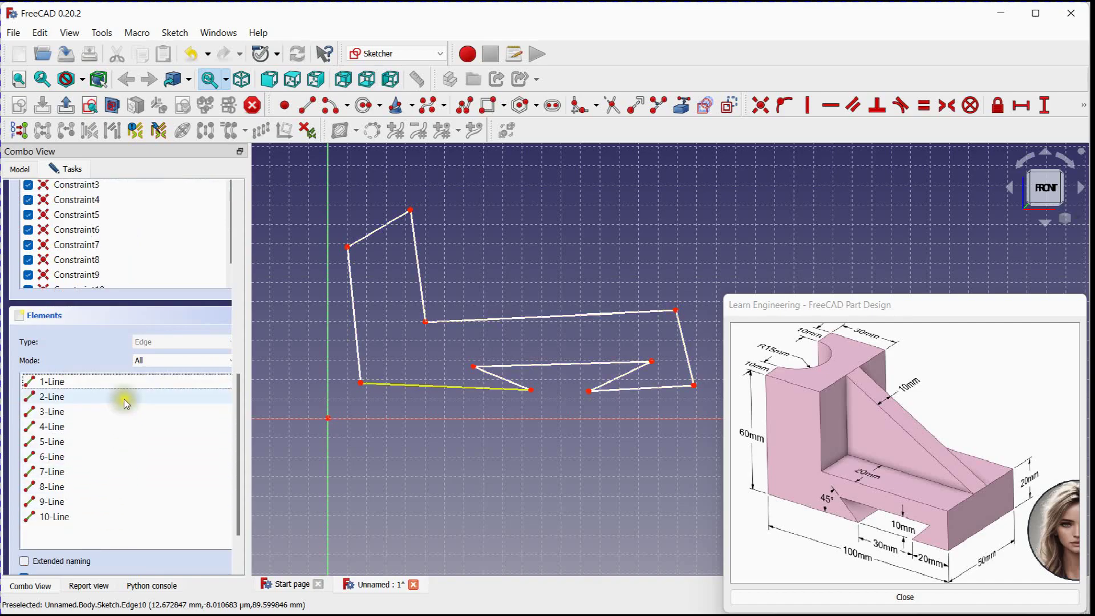
# Apply vertical constraints to both sides of the profile's upright and to the outer end line of the base
pyautogui.moveTo(559, 262); pyautogui.dragTo(534, 284, button='middle')
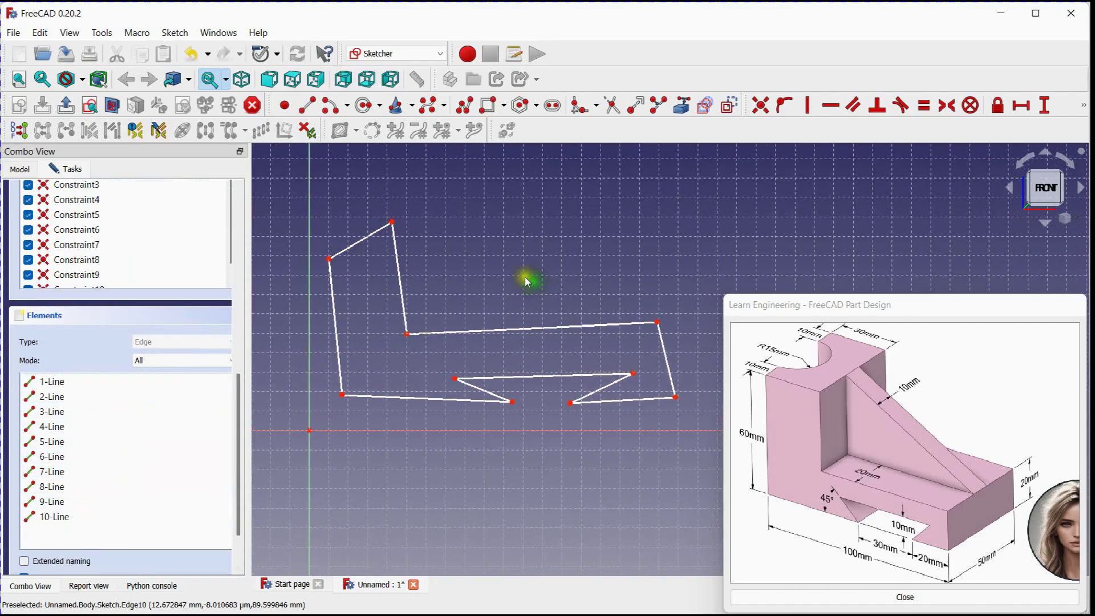
pyautogui.click(810, 106)
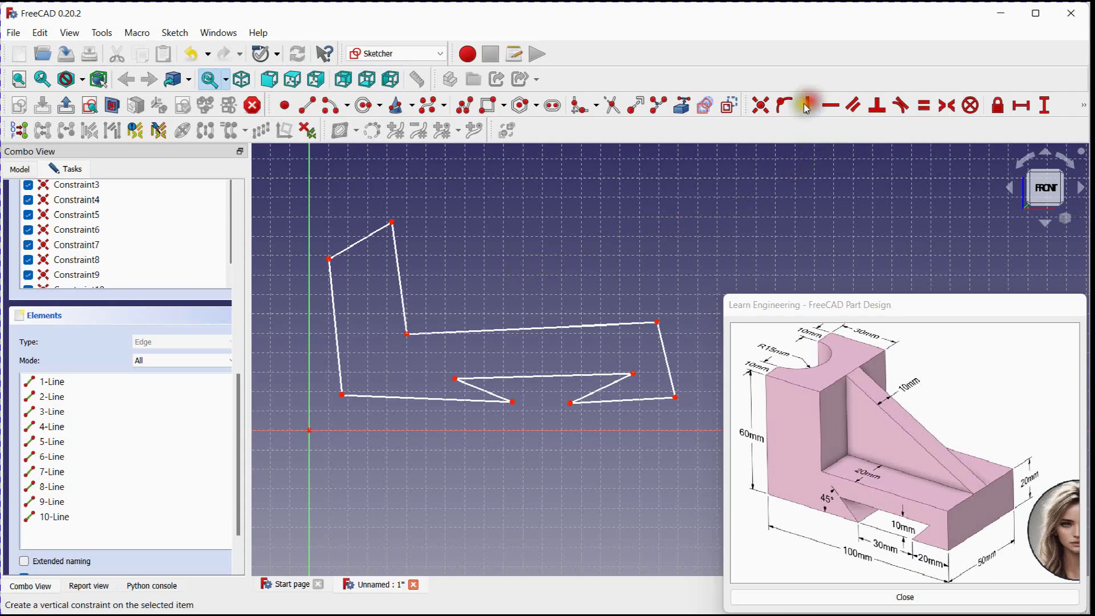
pyautogui.click(334, 313)
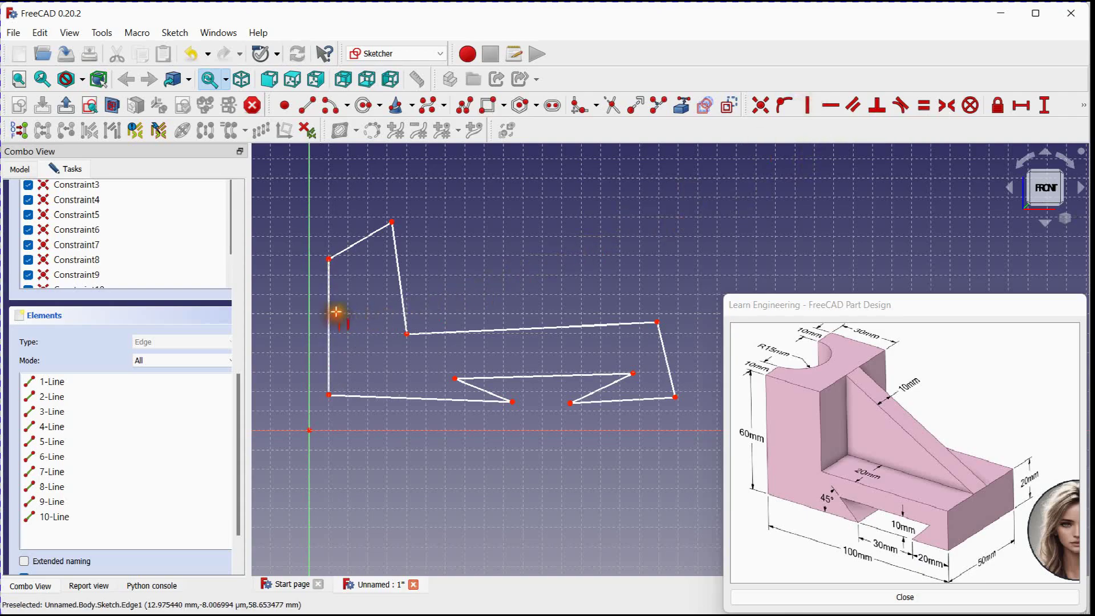
pyautogui.click(400, 286)
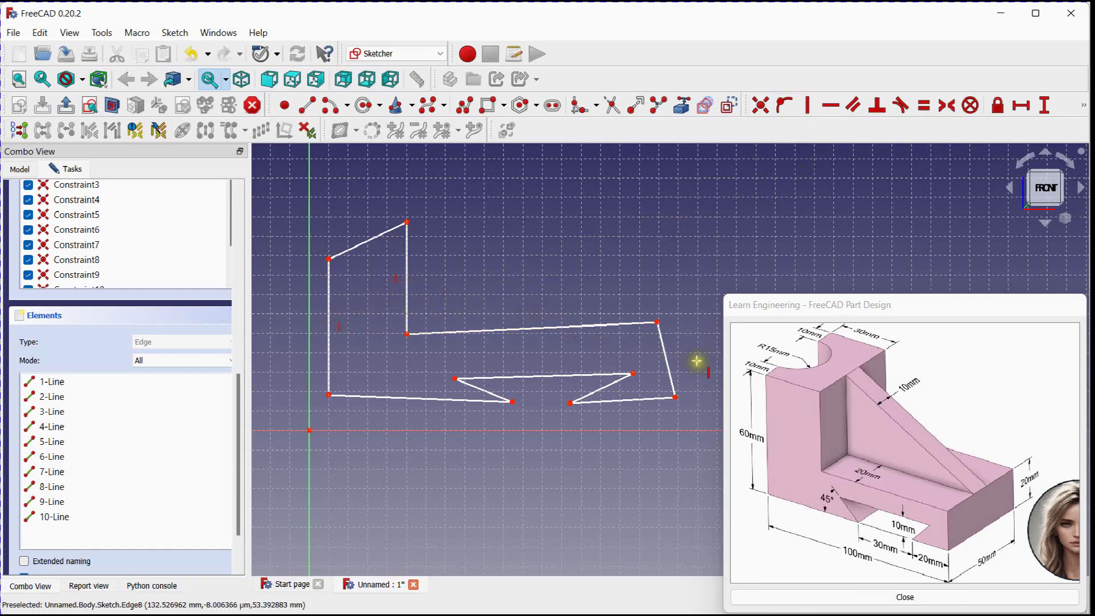
pyautogui.click(666, 364)
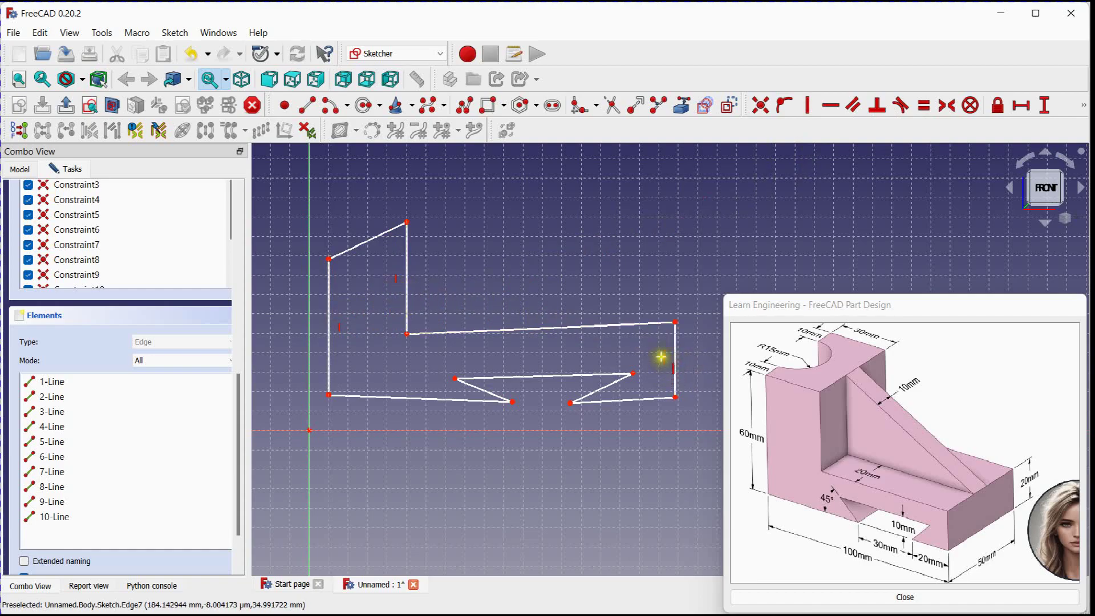
# Apply horizontal constraints to the upright's top line, the base's upper line and the two bottom lines beside the notch
pyautogui.click(831, 106)
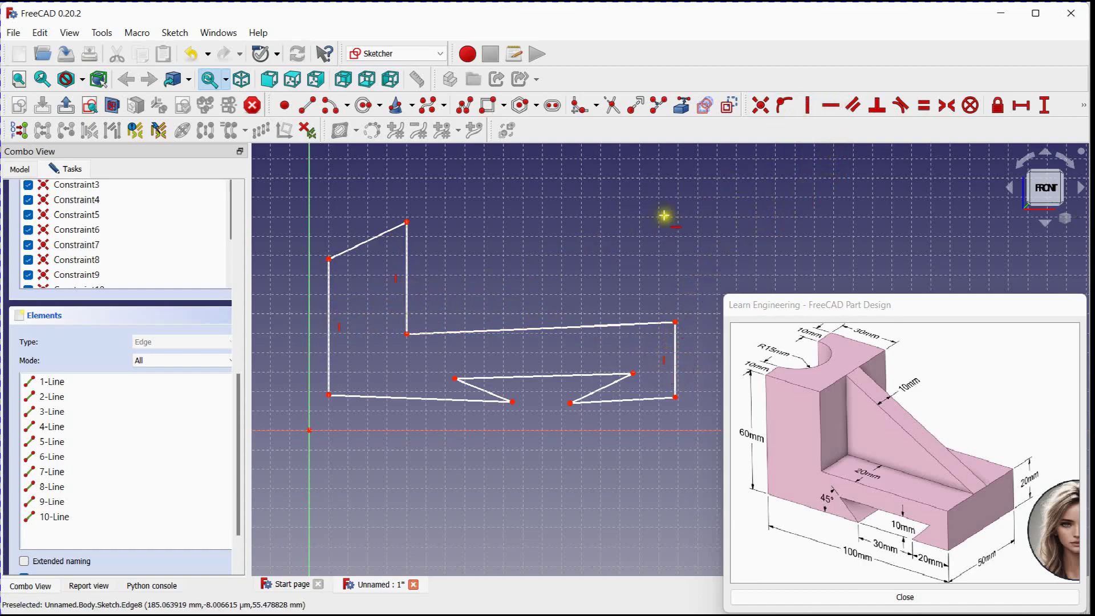
pyautogui.click(360, 245)
pyautogui.click(508, 327)
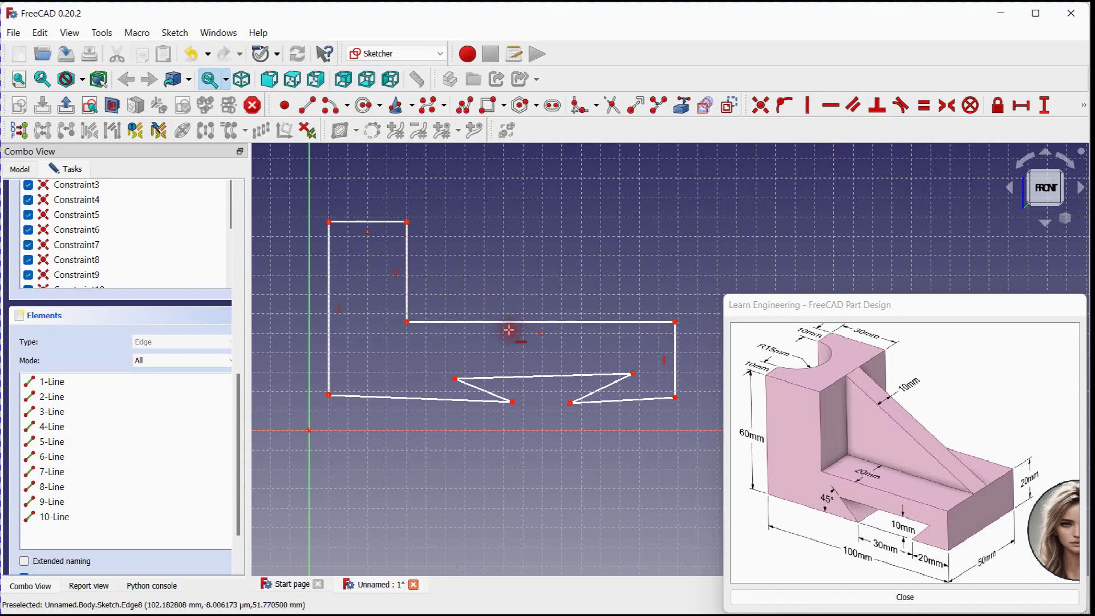
pyautogui.click(445, 391)
pyautogui.click(631, 400)
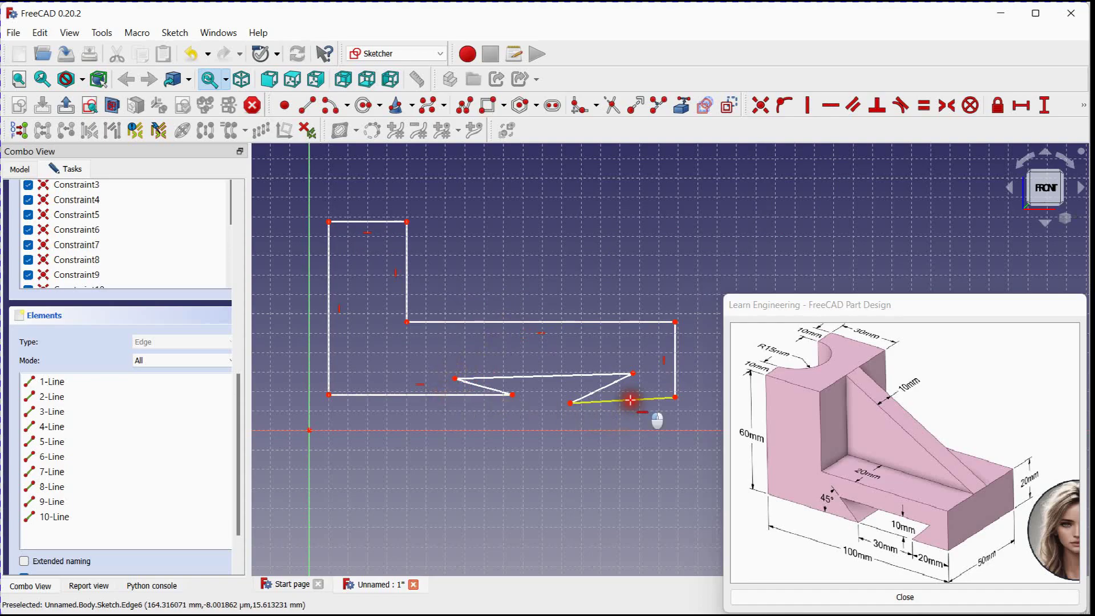
# Dimension the upright's outer side to 60 mm high and its top line to 30 mm wide
pyautogui.moveTo(627, 275)
pyautogui.mouseDown(button='middle')
pyautogui.moveTo(594, 276)
pyautogui.moveTo(612, 272)
pyautogui.mouseUp(button='middle')
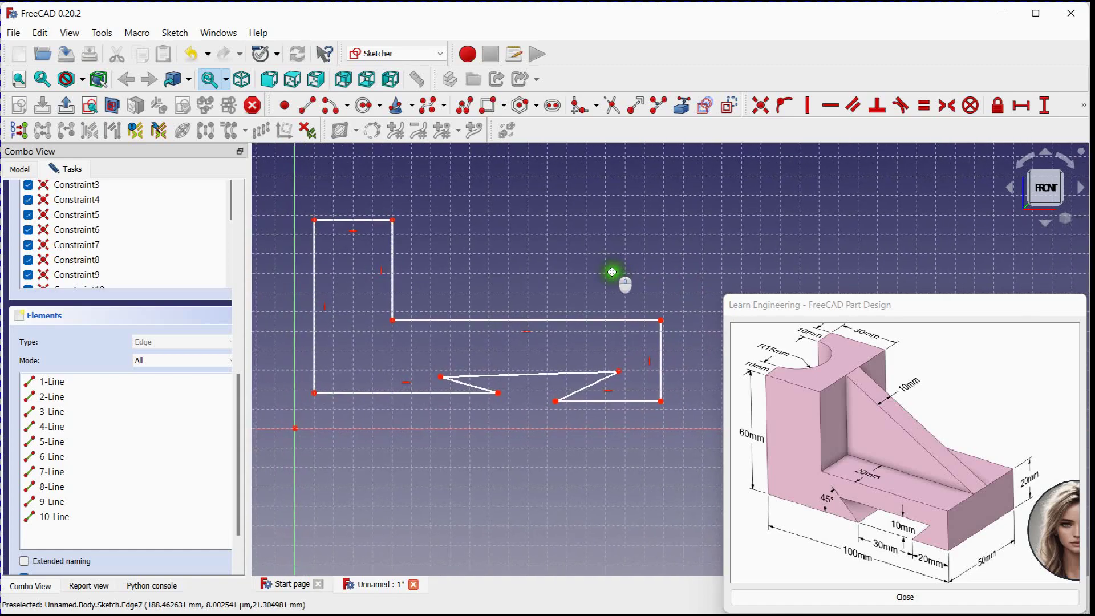
pyautogui.click(1084, 106)
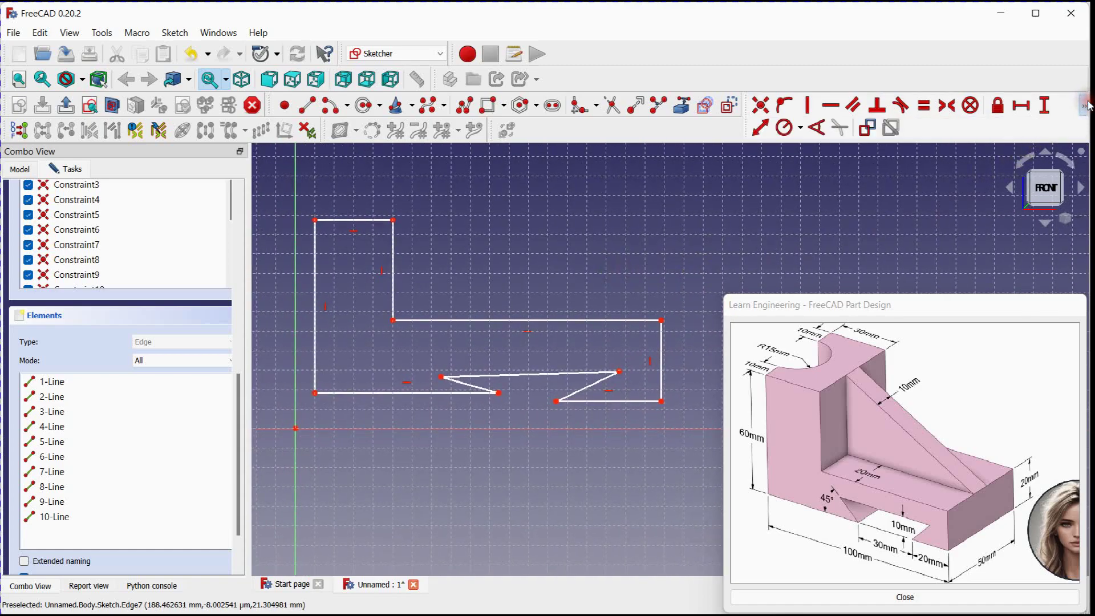
pyautogui.click(763, 128)
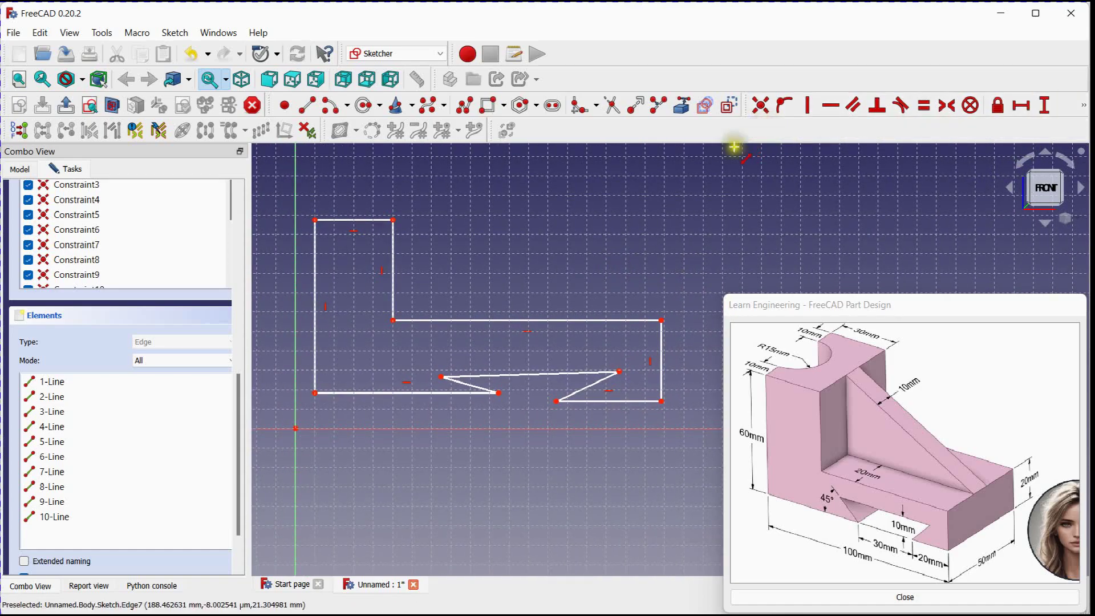
pyautogui.click(316, 275)
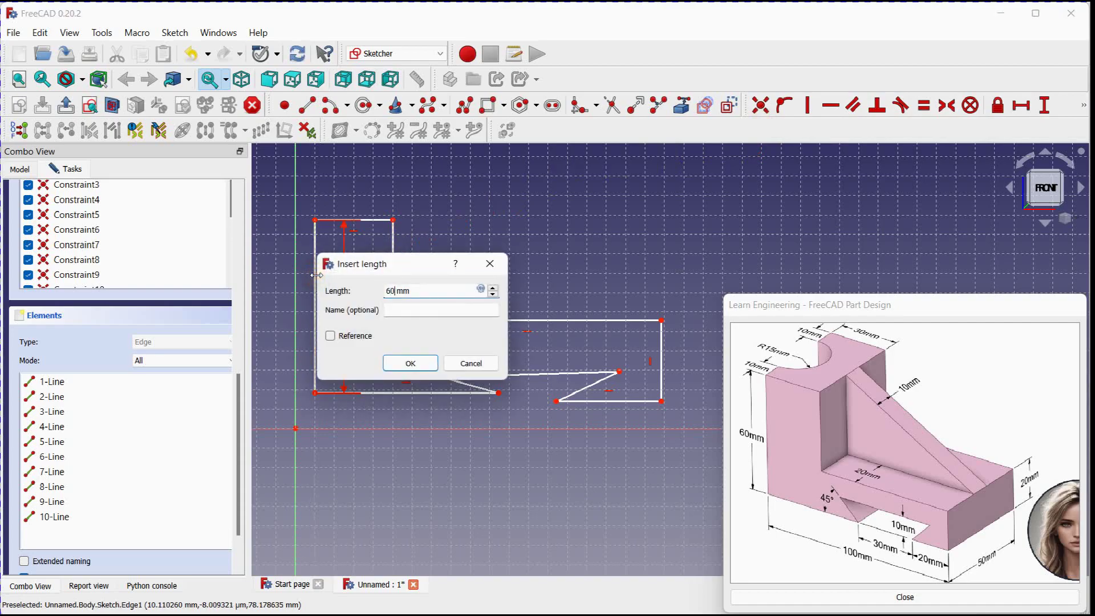
pyautogui.click(409, 363)
pyautogui.click(372, 258)
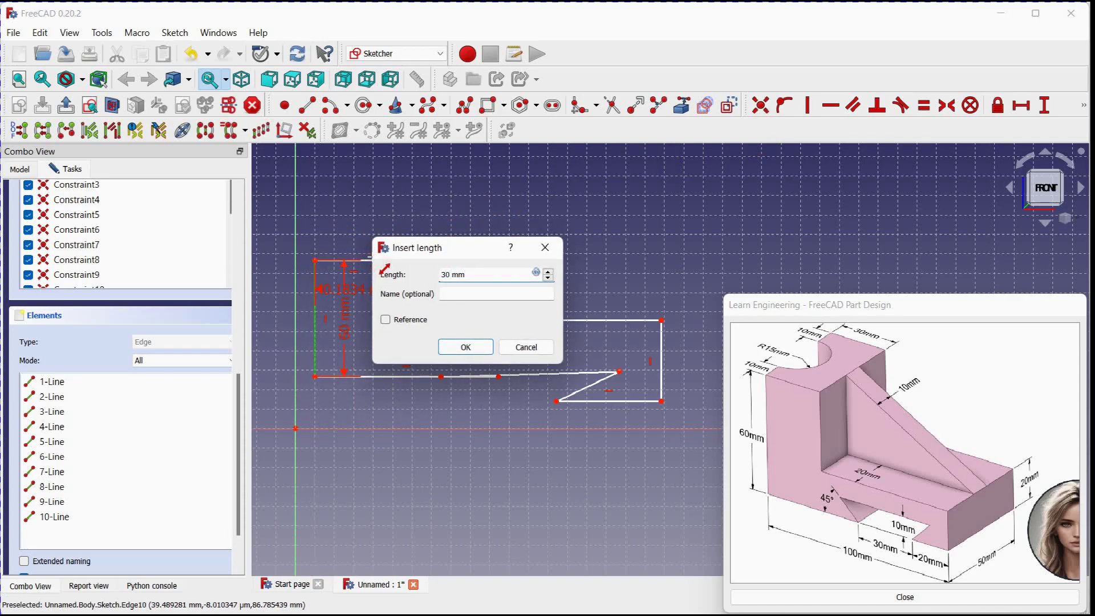
pyautogui.press('Return')
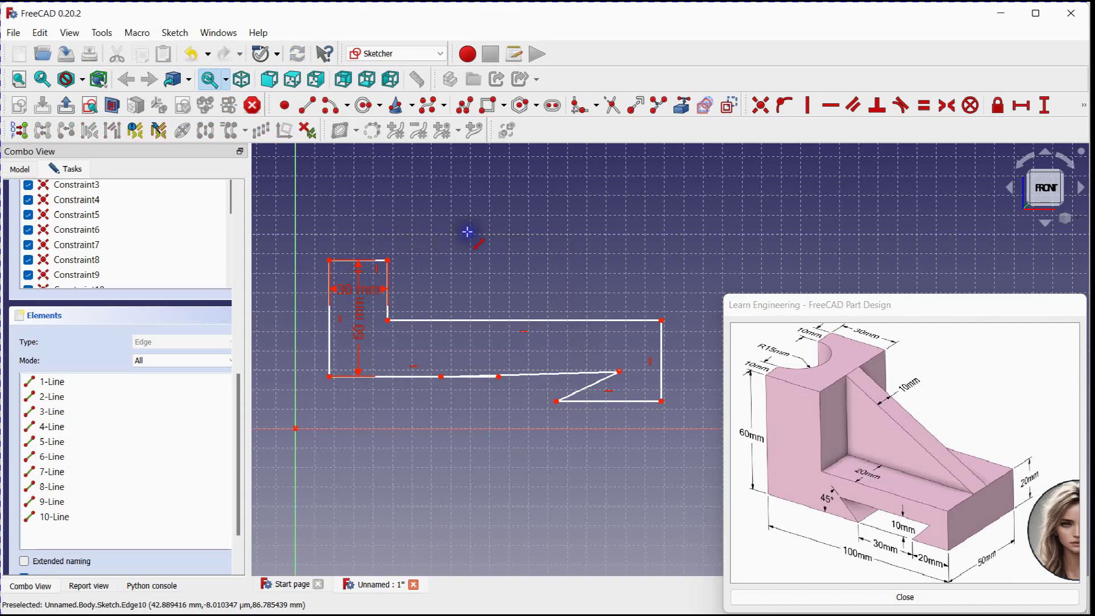
# Reposition the two bottom lines and the base's upper line so the dovetail notch opens up and the bottom lines roughly align
pyautogui.moveTo(429, 377); pyautogui.dragTo(432, 418)
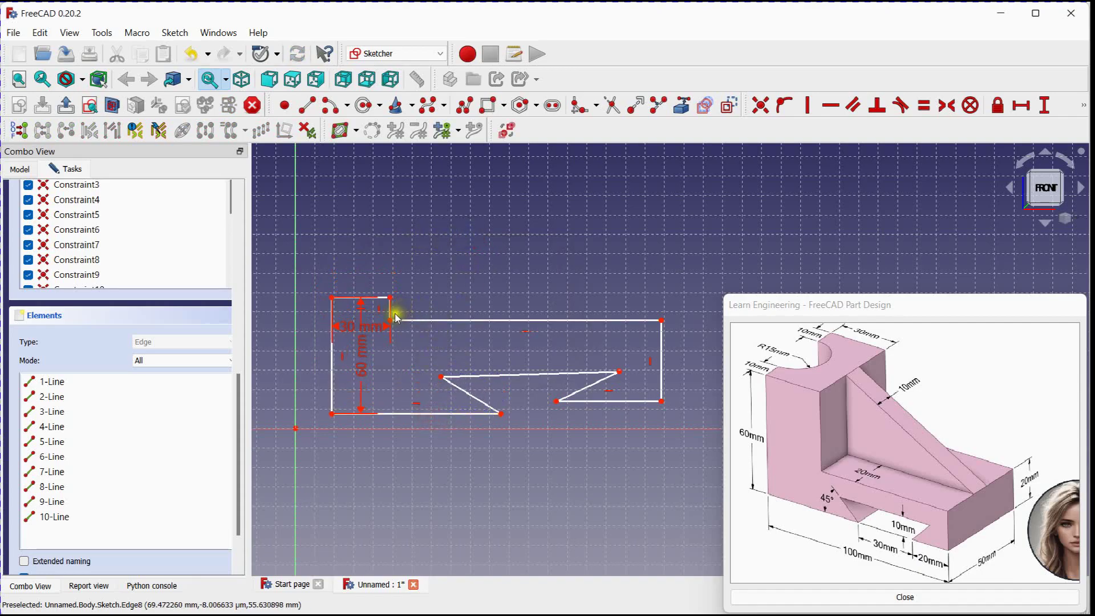
pyautogui.moveTo(392, 317)
pyautogui.mouseDown()
pyautogui.moveTo(406, 364)
pyautogui.moveTo(396, 338)
pyautogui.mouseUp()
pyautogui.moveTo(556, 403); pyautogui.dragTo(539, 407)
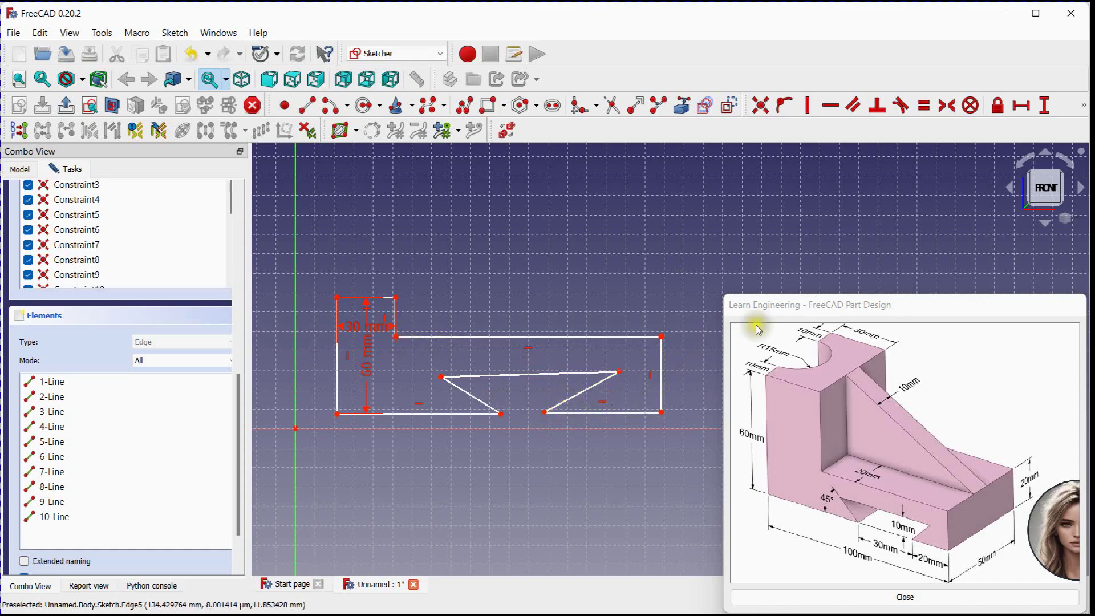
# Constrain the length of the base's outer end line to 20 mm
pyautogui.click(1086, 107)
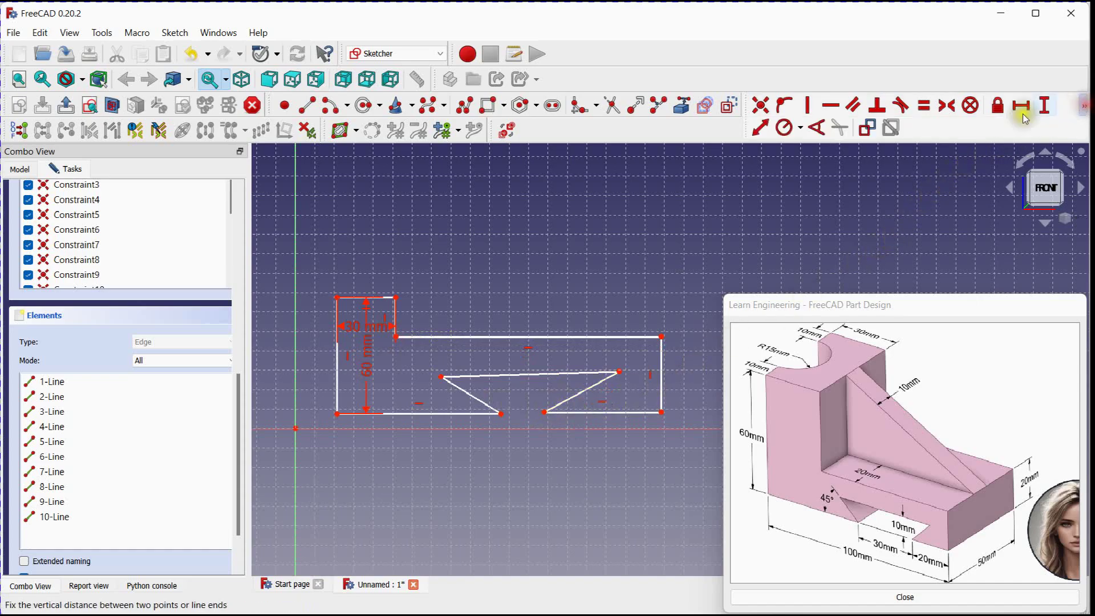
pyautogui.click(762, 126)
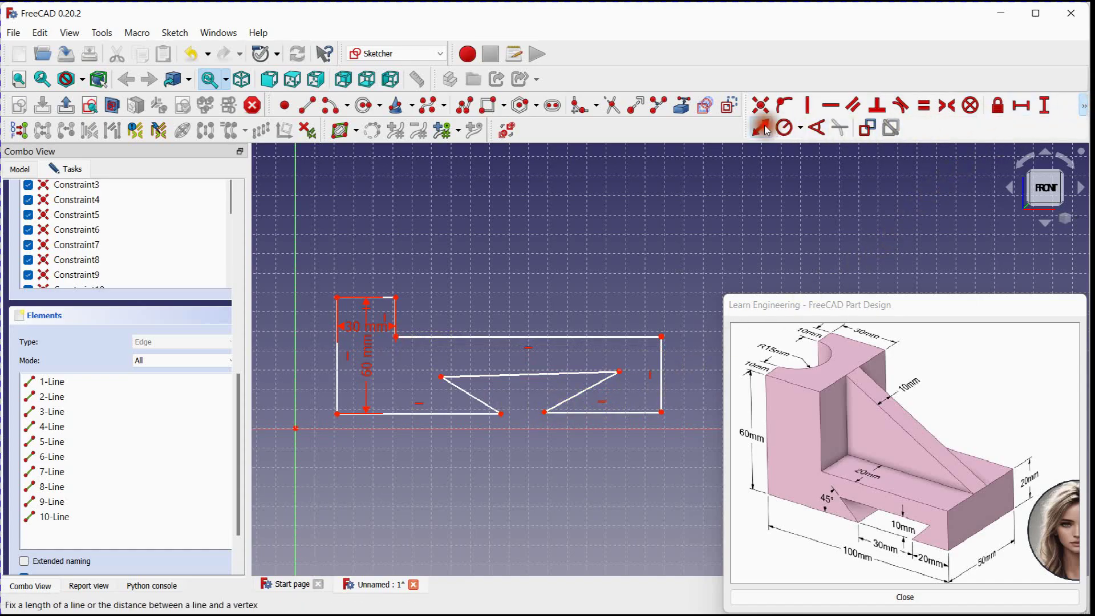
pyautogui.click(664, 361)
pyautogui.press('Return')
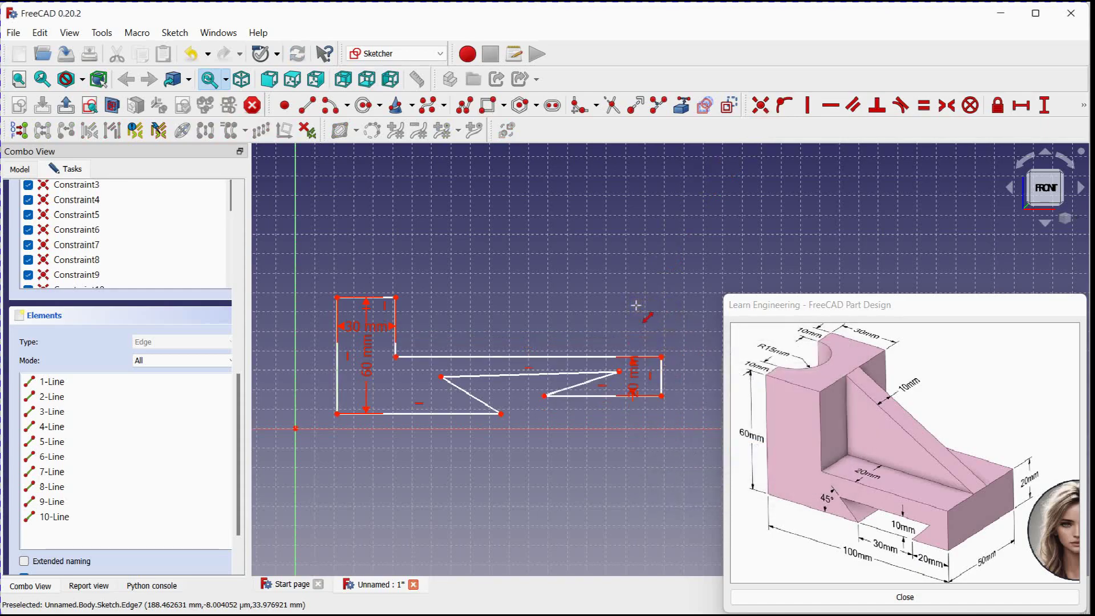
# Shift the base's outer end and the notch's upper line, and constrain that upper line horizontal
pyautogui.moveTo(584, 394)
pyautogui.mouseDown()
pyautogui.moveTo(587, 428)
pyautogui.moveTo(604, 344)
pyautogui.moveTo(615, 393)
pyautogui.mouseUp()
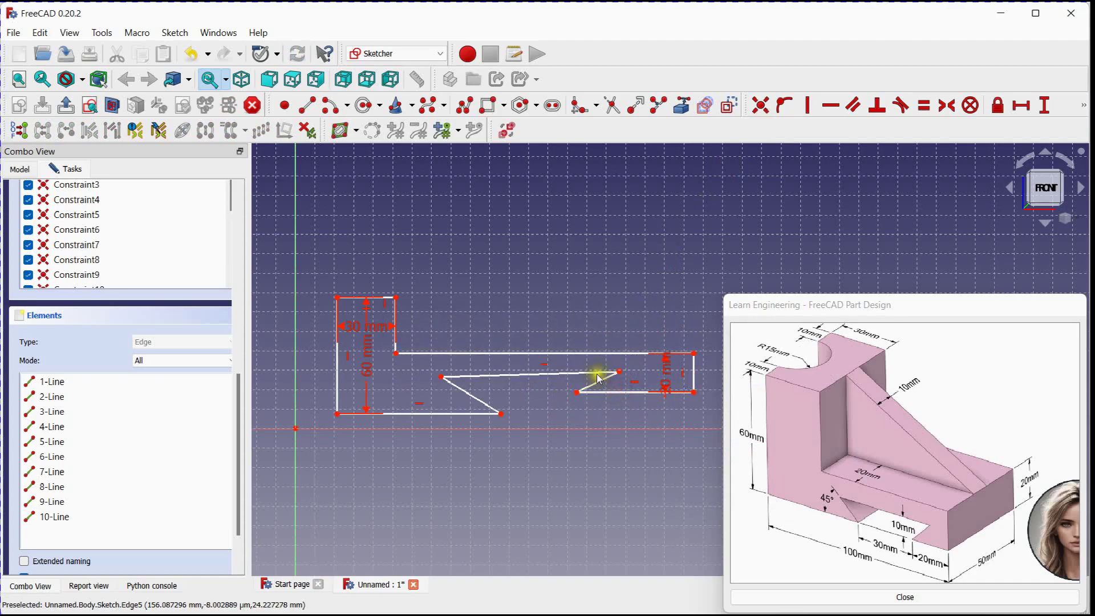
pyautogui.moveTo(512, 374); pyautogui.dragTo(476, 385)
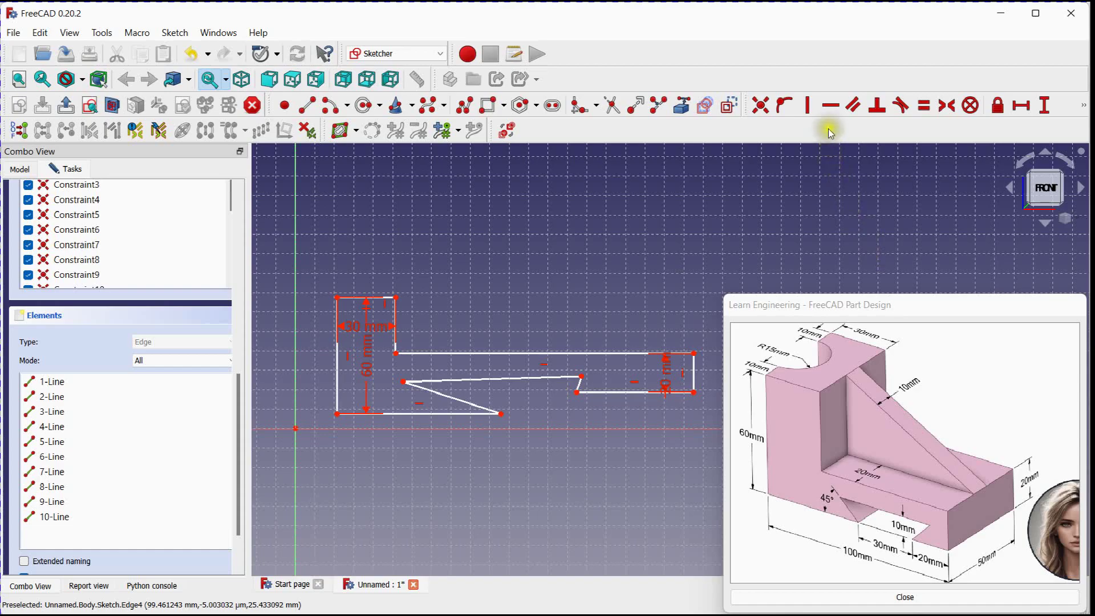
pyautogui.click(831, 105)
pyautogui.click(505, 379)
# Make the notch's two slanted sides equal in length and reshape the notch back into a dovetail
pyautogui.click(924, 105)
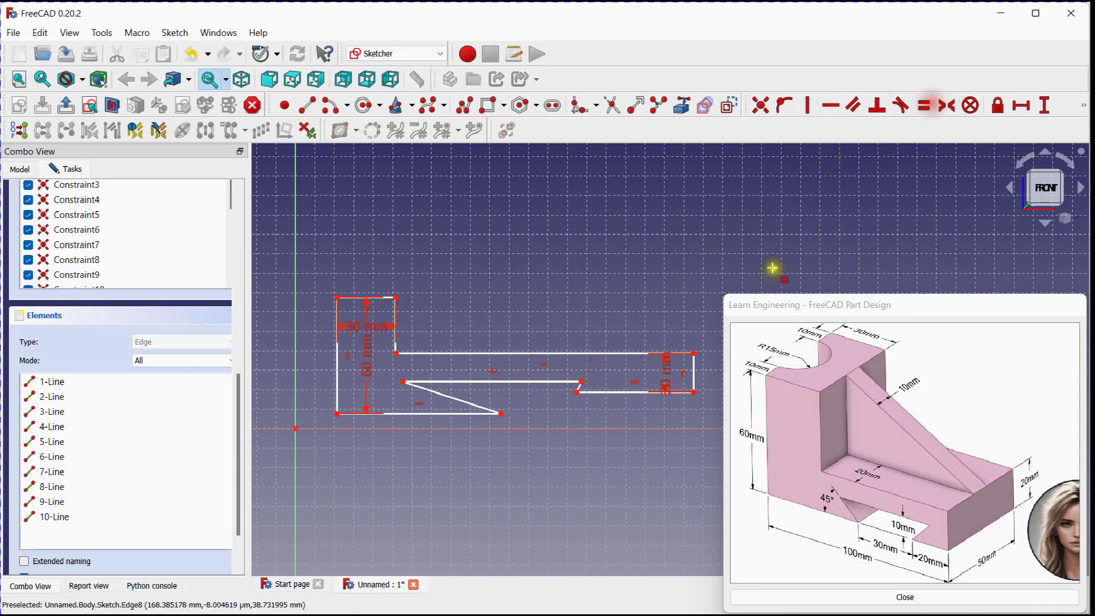
pyautogui.click(466, 400)
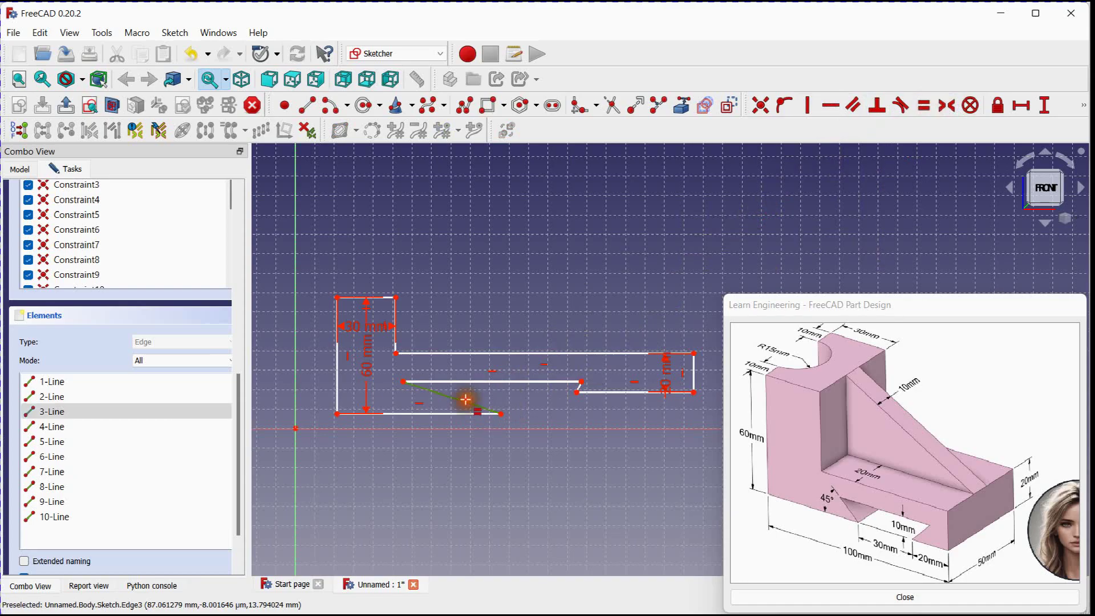
pyautogui.scroll(5, 616, 399)
pyautogui.click(508, 381)
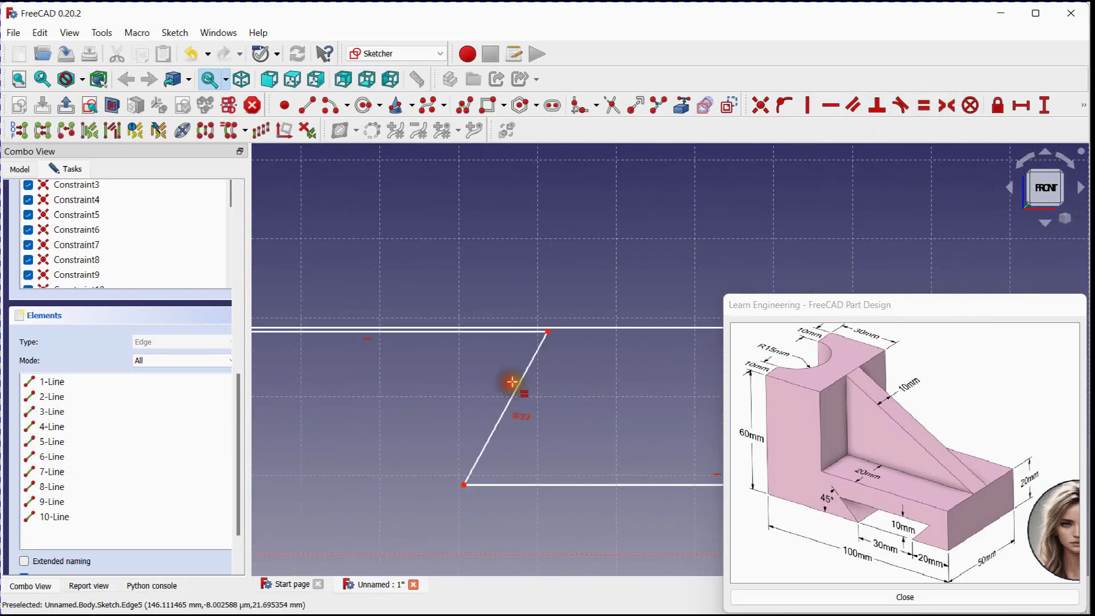
pyautogui.scroll(-10, 514, 384)
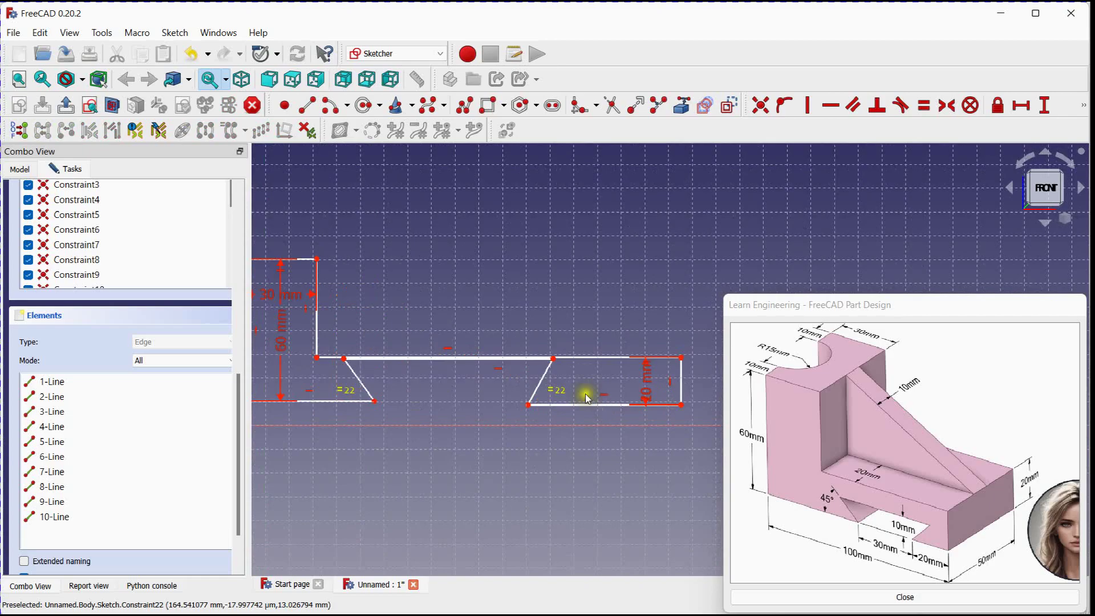
pyautogui.moveTo(442, 398)
pyautogui.mouseDown()
pyautogui.moveTo(473, 415)
pyautogui.moveTo(475, 386)
pyautogui.moveTo(464, 412)
pyautogui.moveTo(570, 376)
pyautogui.moveTo(562, 388)
pyautogui.moveTo(574, 394)
pyautogui.mouseUp()
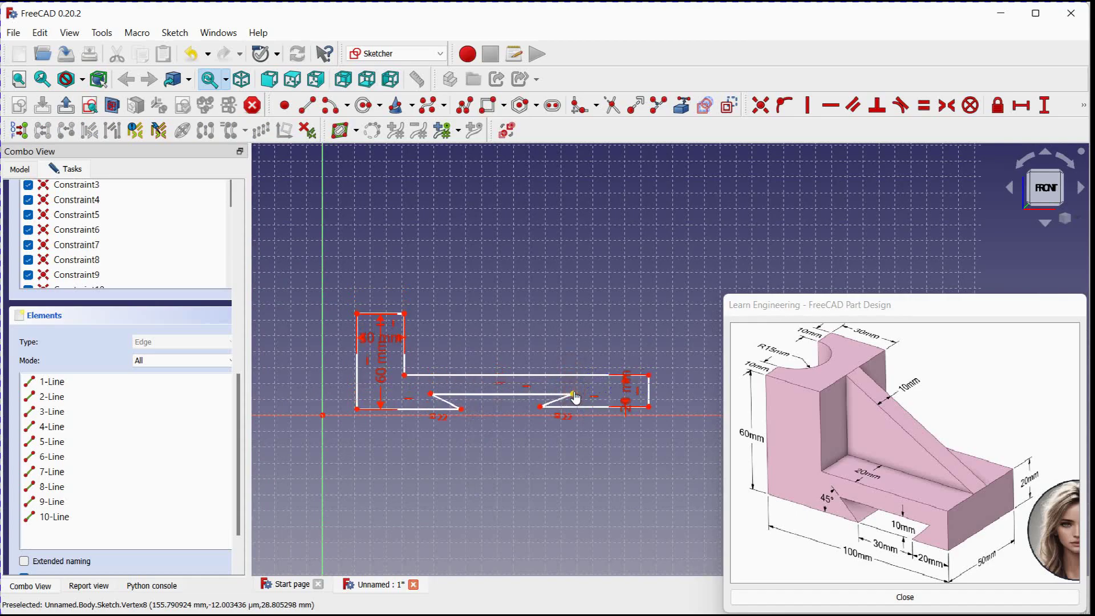
# Constrain the bottom line between the notch and the base's outer end to 20 mm
pyautogui.click(1087, 107)
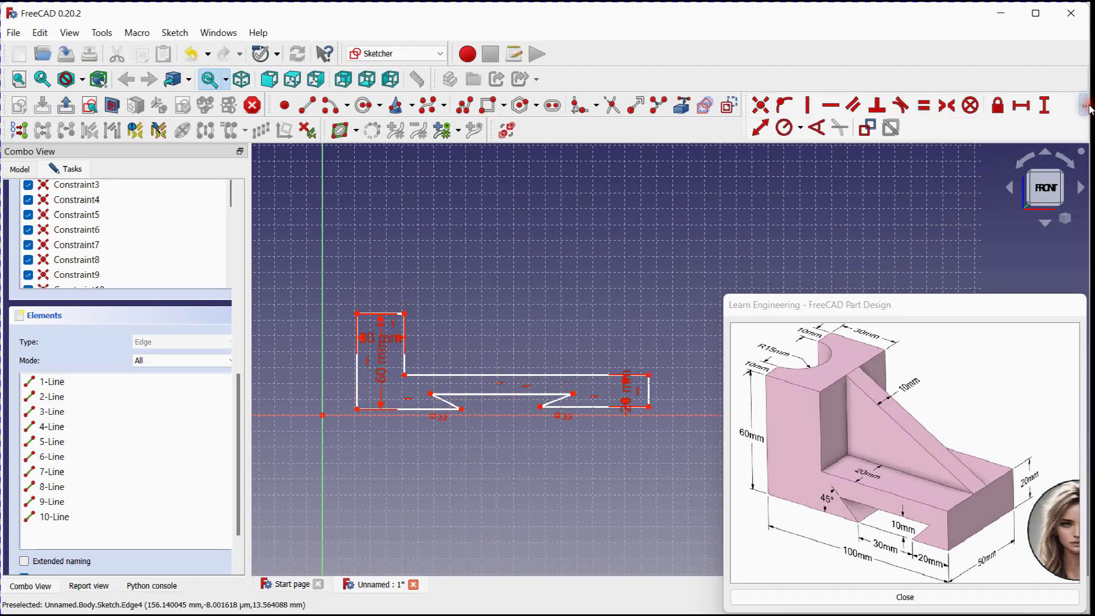
pyautogui.click(762, 126)
pyautogui.click(592, 406)
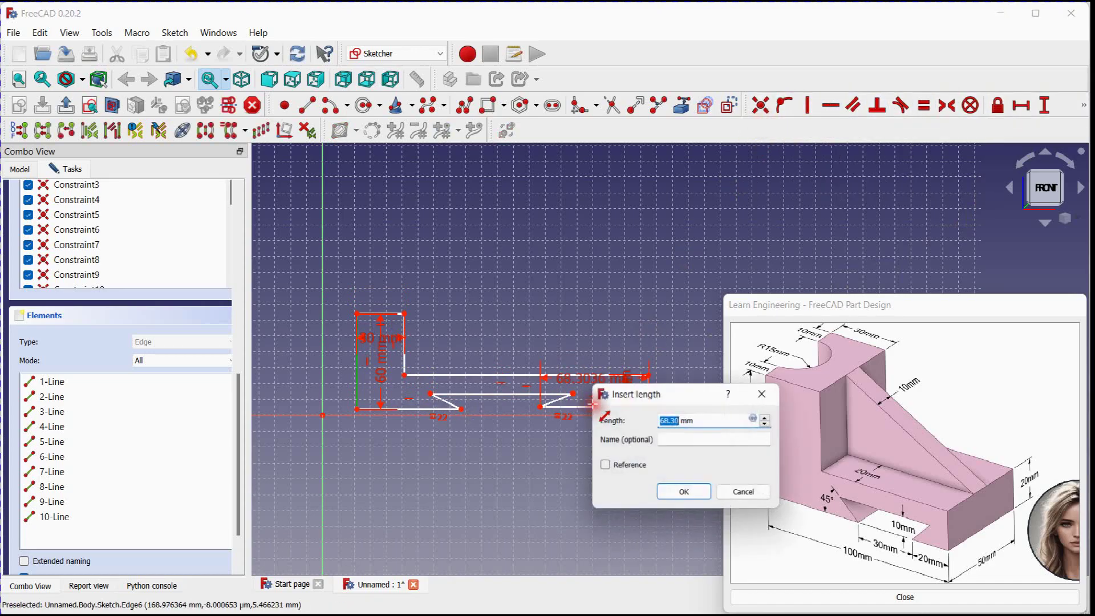
pyautogui.write('20')
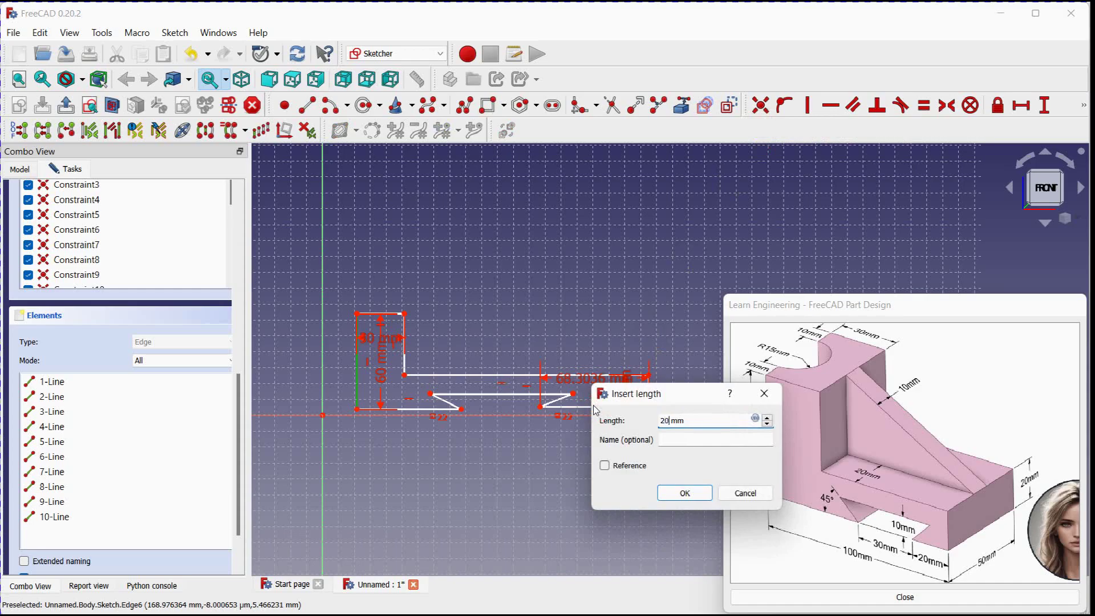
pyautogui.press('Return')
# Set the horizontal distance between the notch opening's two lower corners to 30 mm
pyautogui.scroll(-2, 486, 386)
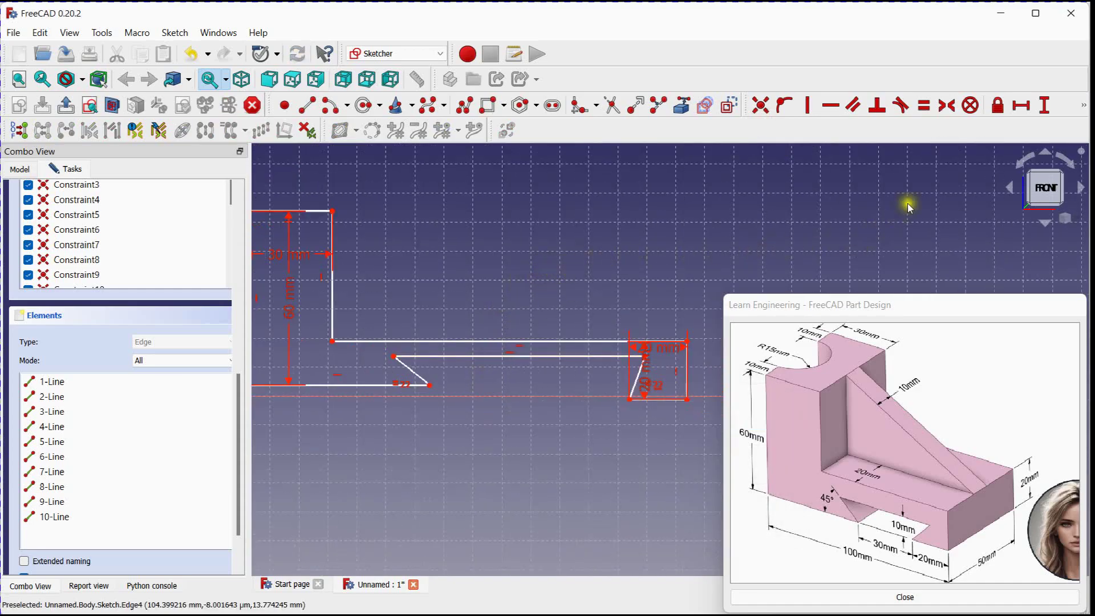
pyautogui.click(1021, 105)
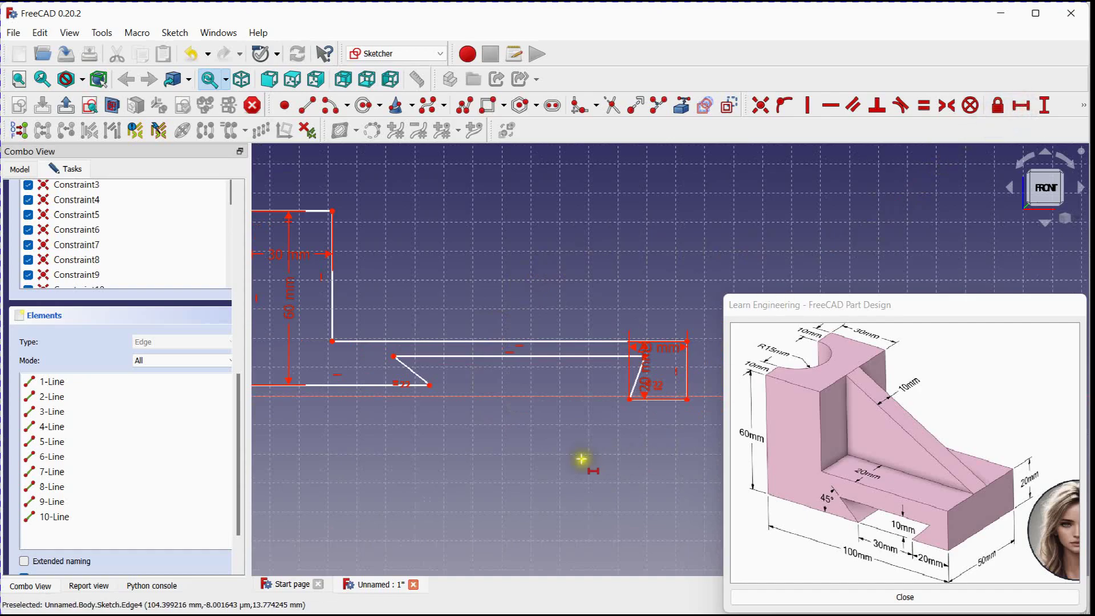
pyautogui.click(431, 385)
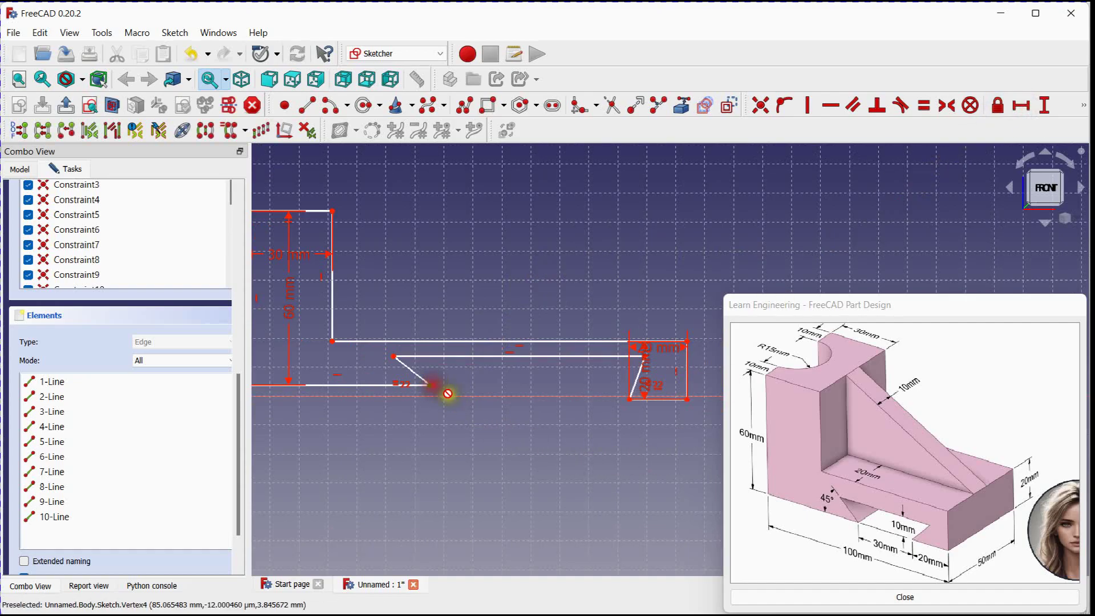
pyautogui.click(629, 398)
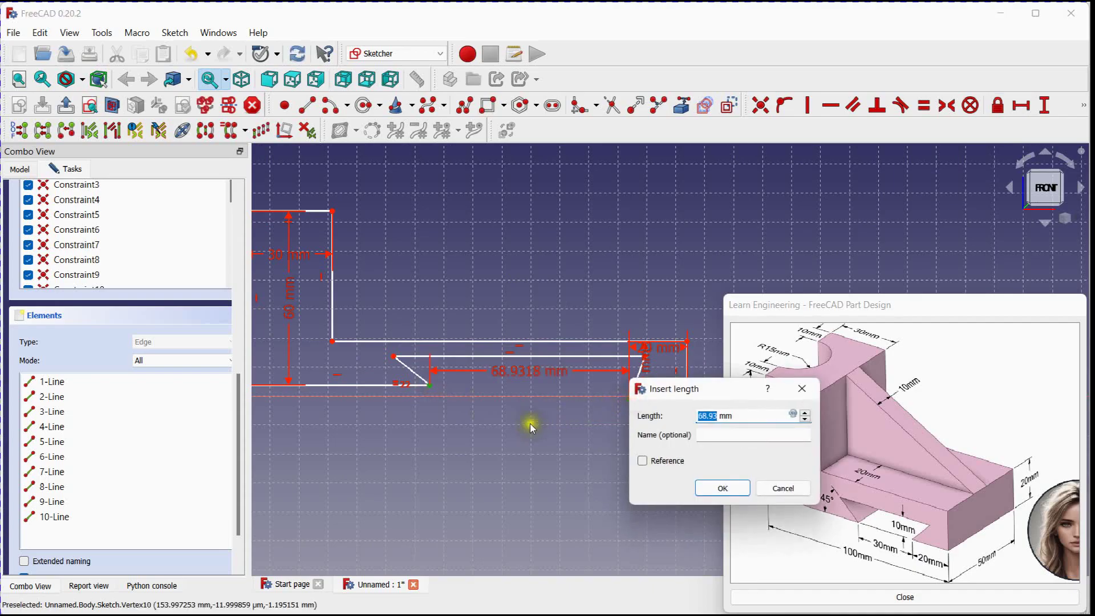
pyautogui.write('30')
pyautogui.press('Return')
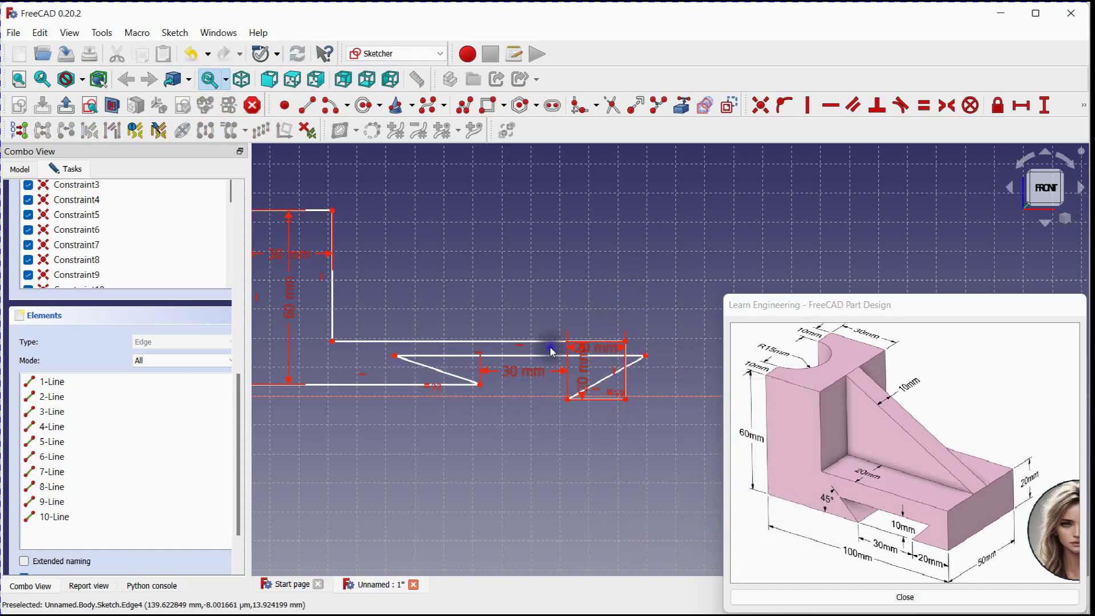
# Set the notch depth to 10 mm with a vertical distance between the ends of its slanted side nearest the upright
pyautogui.moveTo(519, 341); pyautogui.dragTo(589, 283, button='middle')
pyautogui.moveTo(557, 298)
pyautogui.mouseDown()
pyautogui.moveTo(524, 304)
pyautogui.moveTo(602, 291)
pyautogui.moveTo(571, 292)
pyautogui.moveTo(588, 282)
pyautogui.moveTo(528, 303)
pyautogui.moveTo(546, 287)
pyautogui.moveTo(551, 302)
pyautogui.moveTo(537, 302)
pyautogui.moveTo(559, 301)
pyautogui.mouseUp()
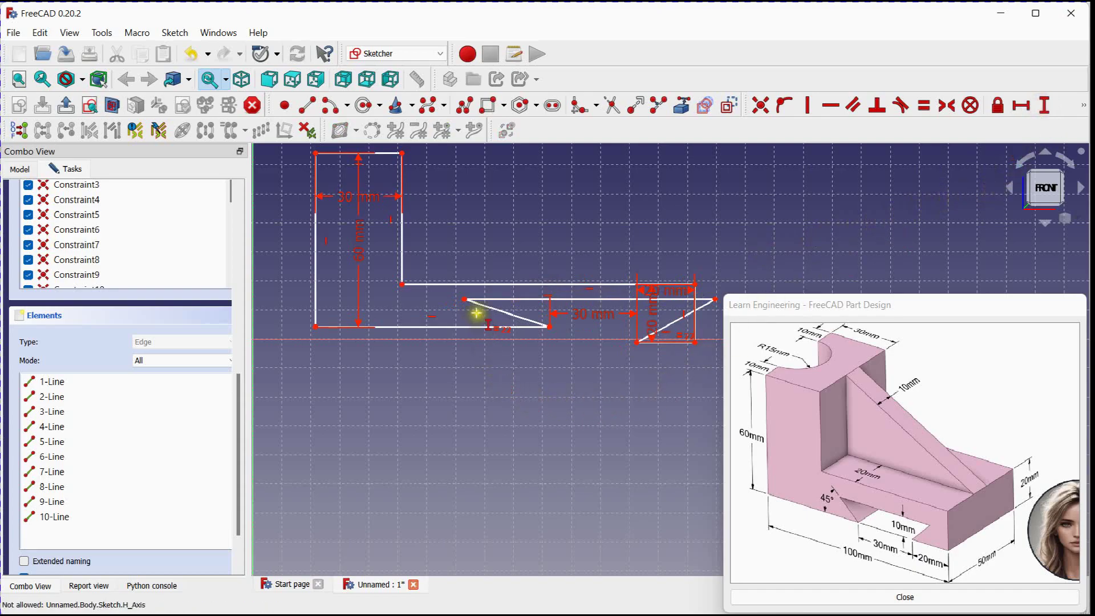
pyautogui.click(465, 299)
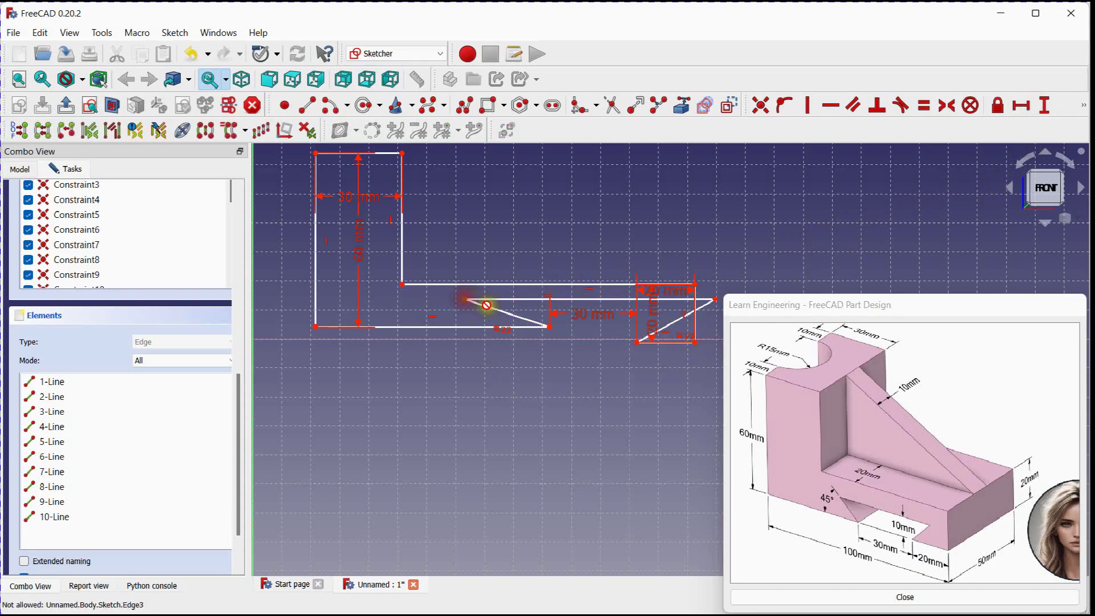
pyautogui.click(548, 325)
pyautogui.write('10')
pyautogui.press('Return')
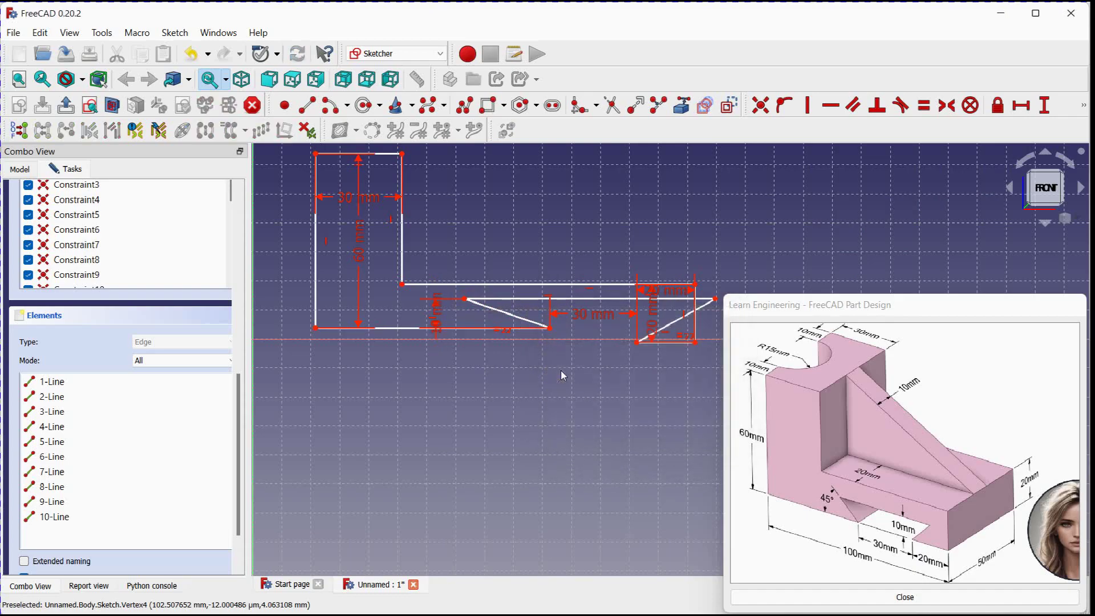
# Align the two bottom lines by setting the vertical distance between the notch opening's lower corners to 0 mm
pyautogui.press('i')
pyautogui.click(552, 326)
pyautogui.click(638, 342)
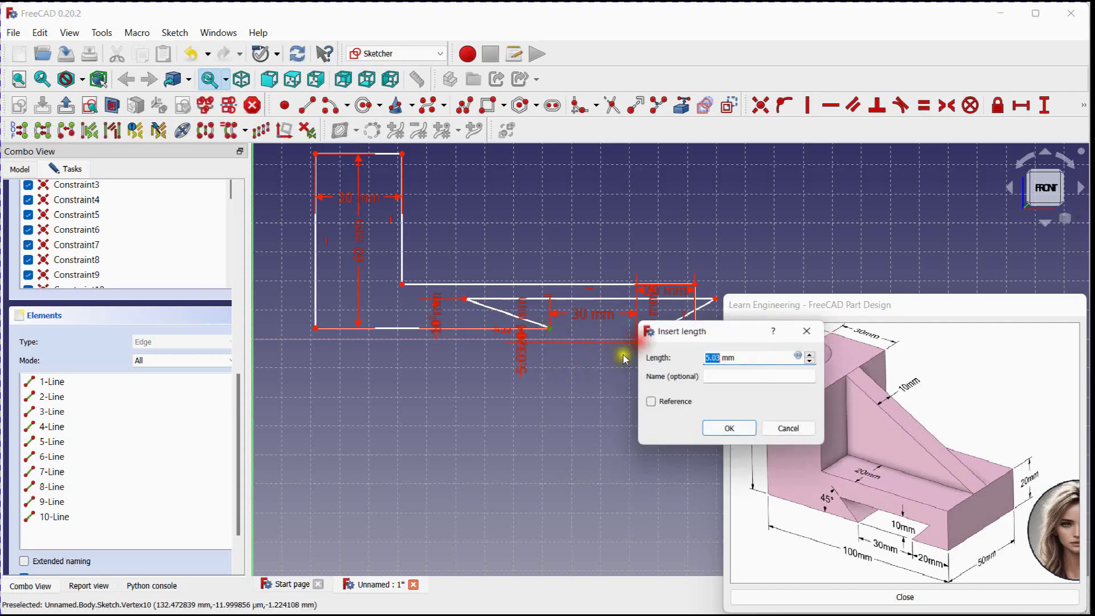
pyautogui.write('0')
pyautogui.press('Return')
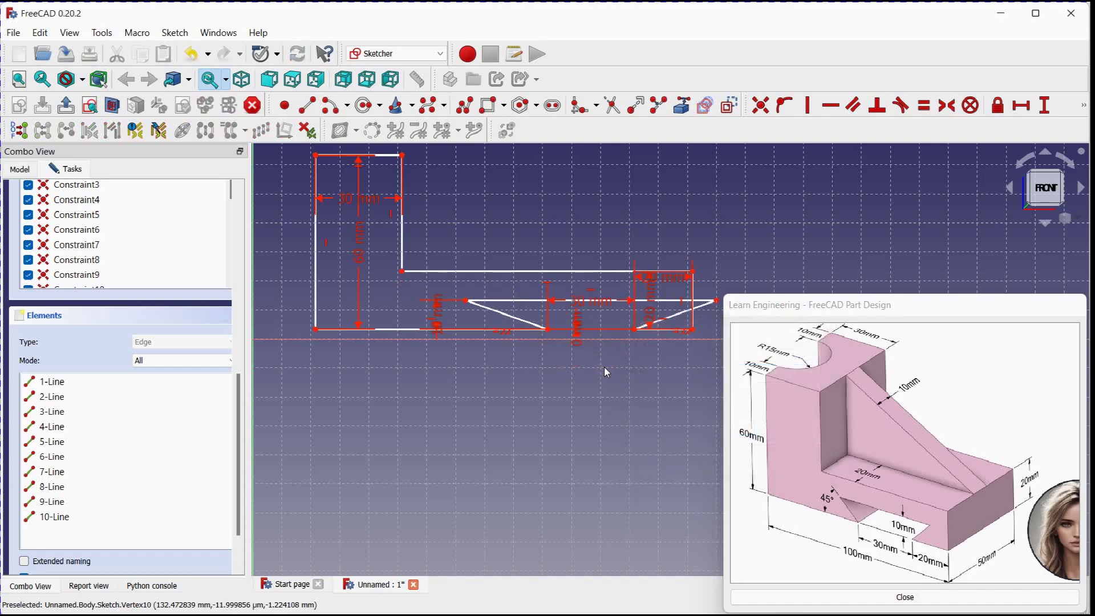
# Shift the notch towards the upright and set the horizontal distance between the profile's two outer bottom corners to 100 mm
pyautogui.moveTo(507, 298); pyautogui.dragTo(425, 299)
pyautogui.moveTo(614, 290)
pyautogui.mouseDown()
pyautogui.moveTo(675, 299)
pyautogui.moveTo(708, 285)
pyautogui.moveTo(618, 306)
pyautogui.moveTo(717, 337)
pyautogui.moveTo(582, 338)
pyautogui.moveTo(679, 336)
pyautogui.moveTo(598, 350)
pyautogui.mouseUp()
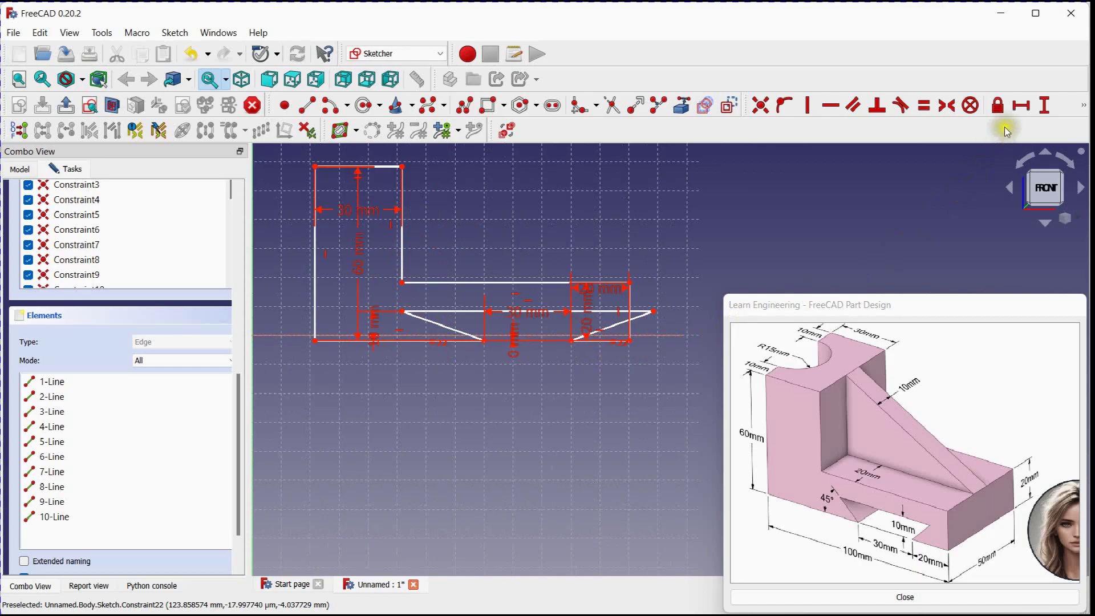
pyautogui.click(1022, 105)
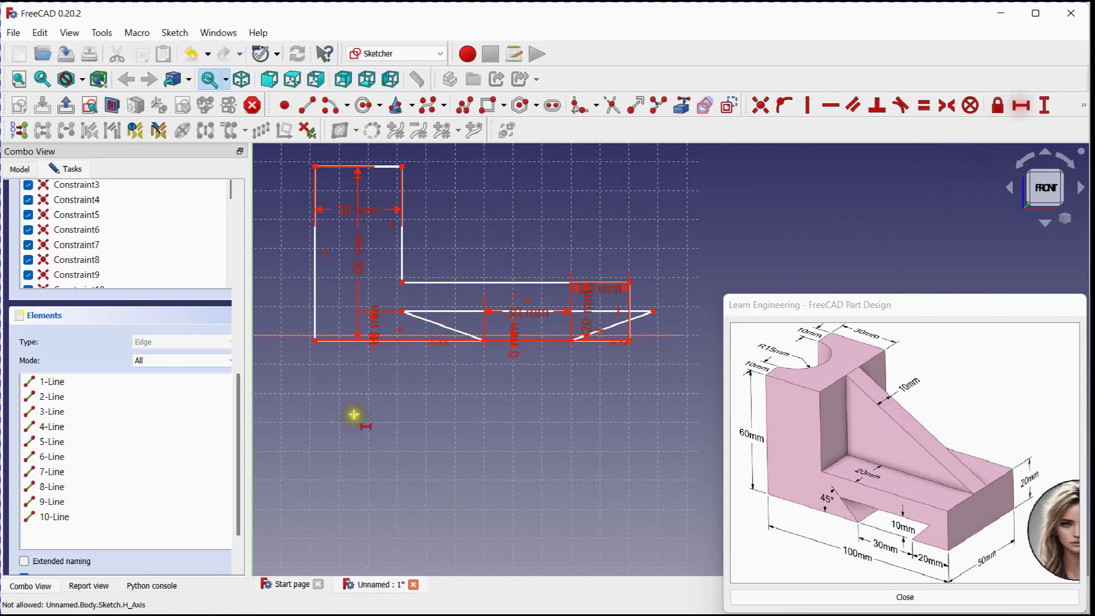
pyautogui.click(315, 342)
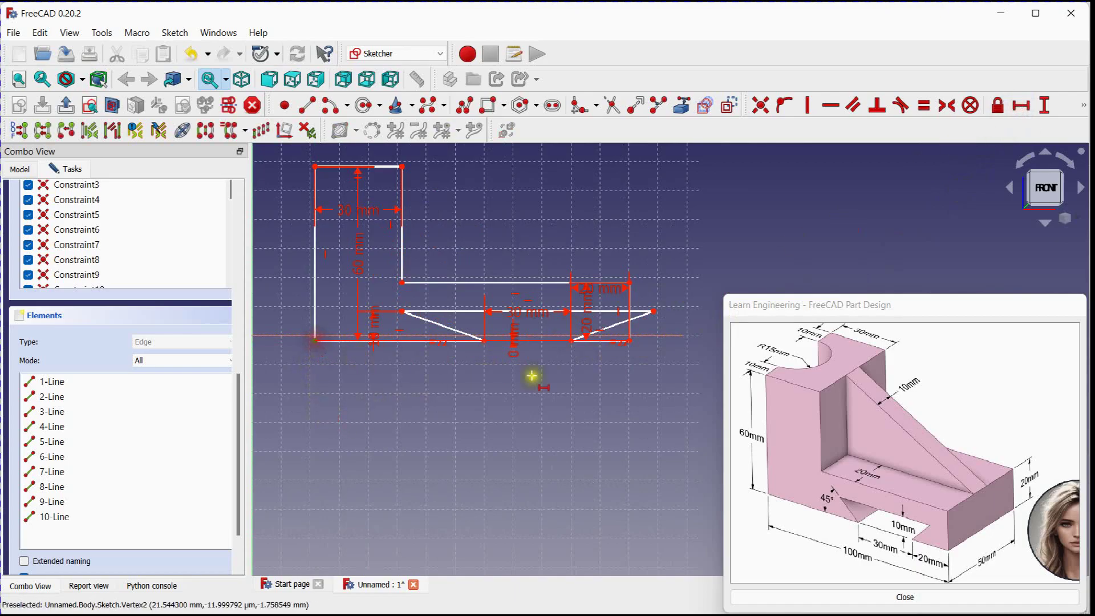
pyautogui.click(630, 340)
pyautogui.write('100')
pyautogui.press('Return')
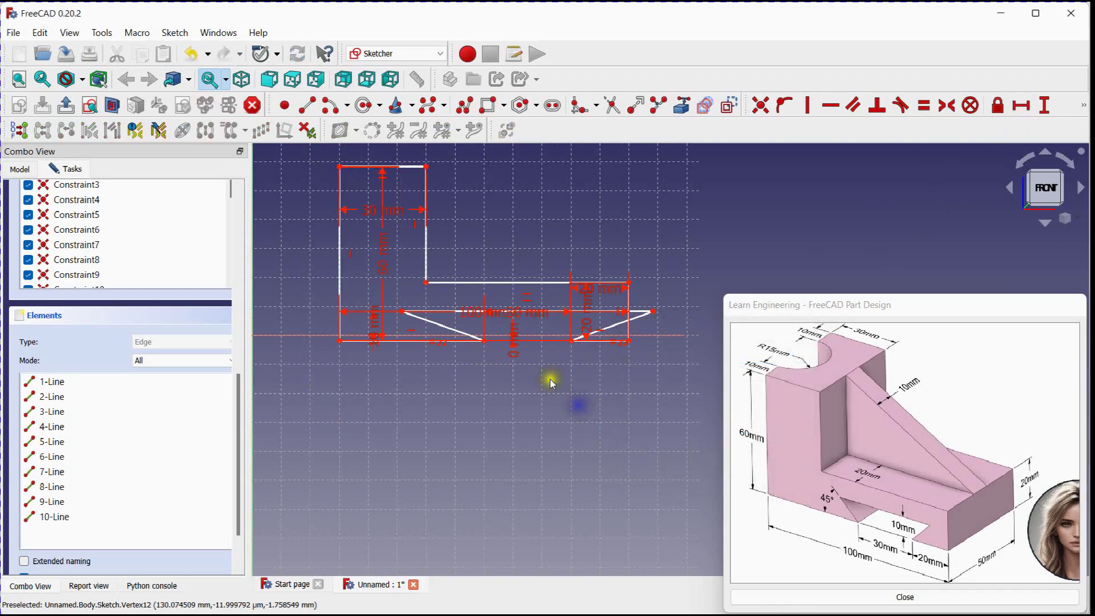
# Set a 45° angle between the bottom line under the upright and the adjoining slanted side of the notch
pyautogui.moveTo(472, 282)
pyautogui.mouseDown()
pyautogui.moveTo(481, 300)
pyautogui.moveTo(481, 251)
pyautogui.mouseUp()
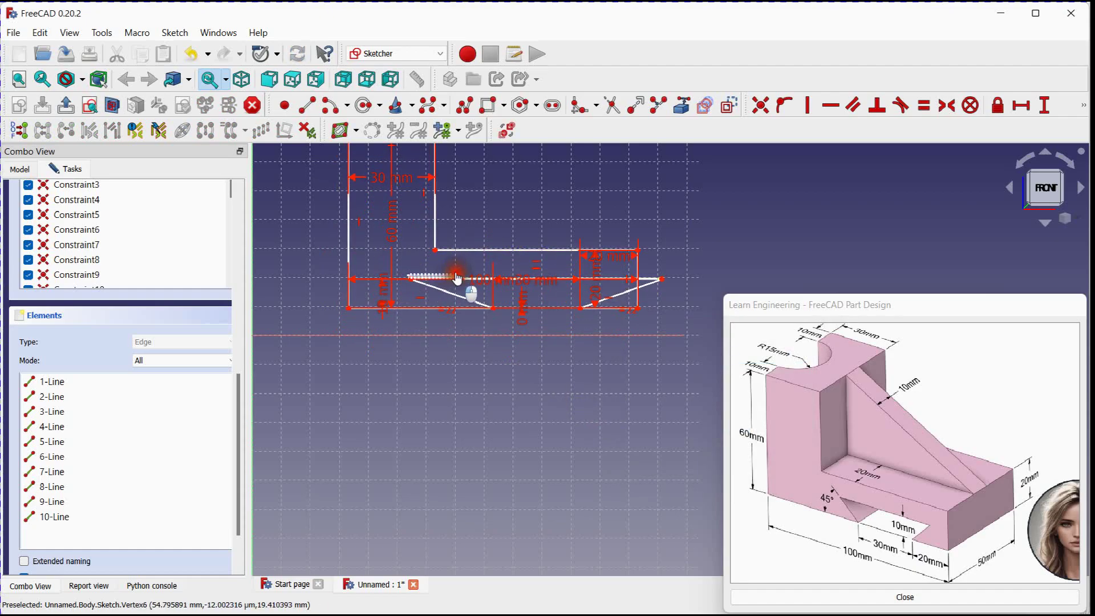
pyautogui.scroll(4, 437, 285)
pyautogui.scroll(4, 440, 284)
pyautogui.scroll(-4, 440, 286)
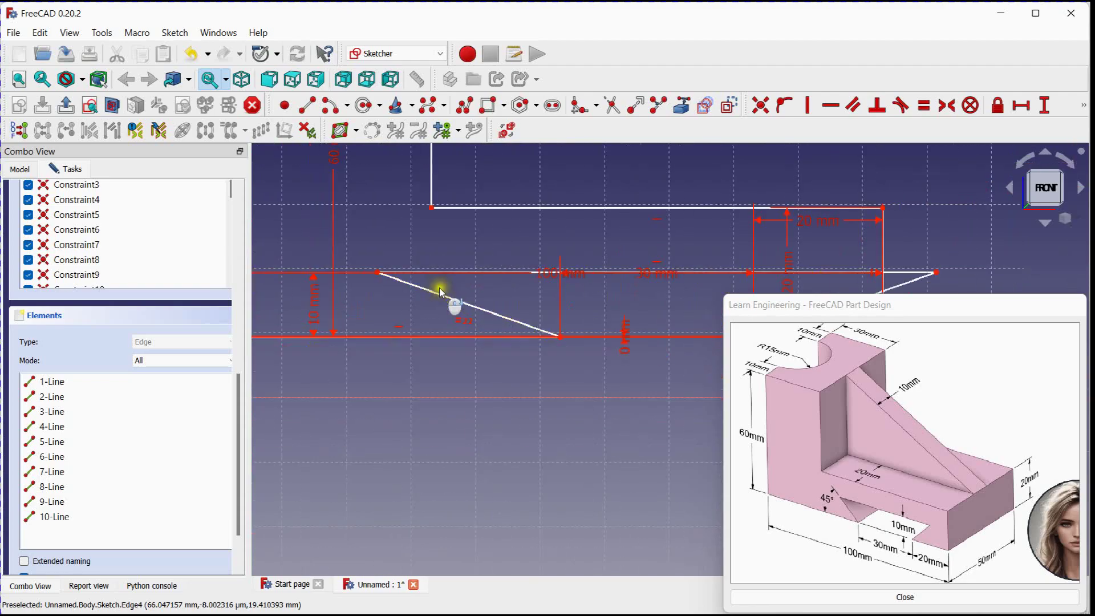
pyautogui.click(1087, 111)
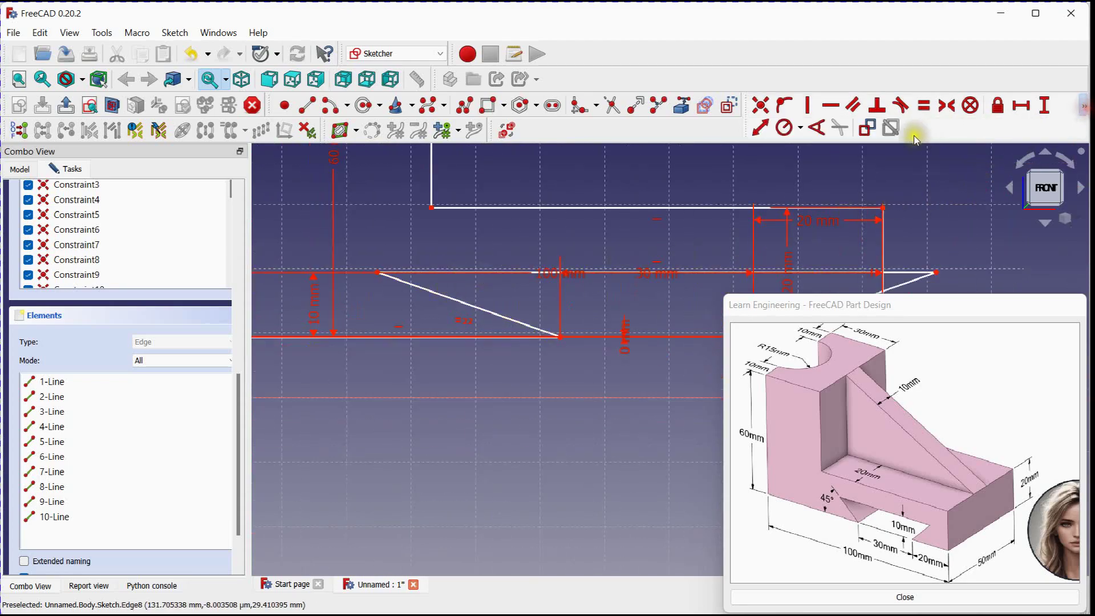
pyautogui.click(824, 128)
pyautogui.click(459, 337)
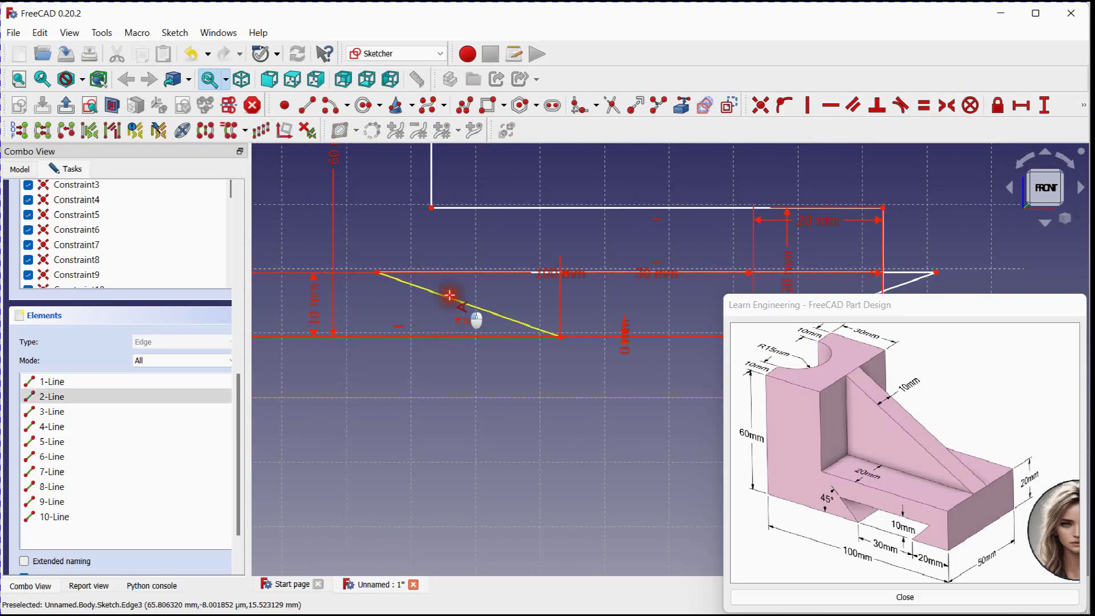
pyautogui.click(450, 298)
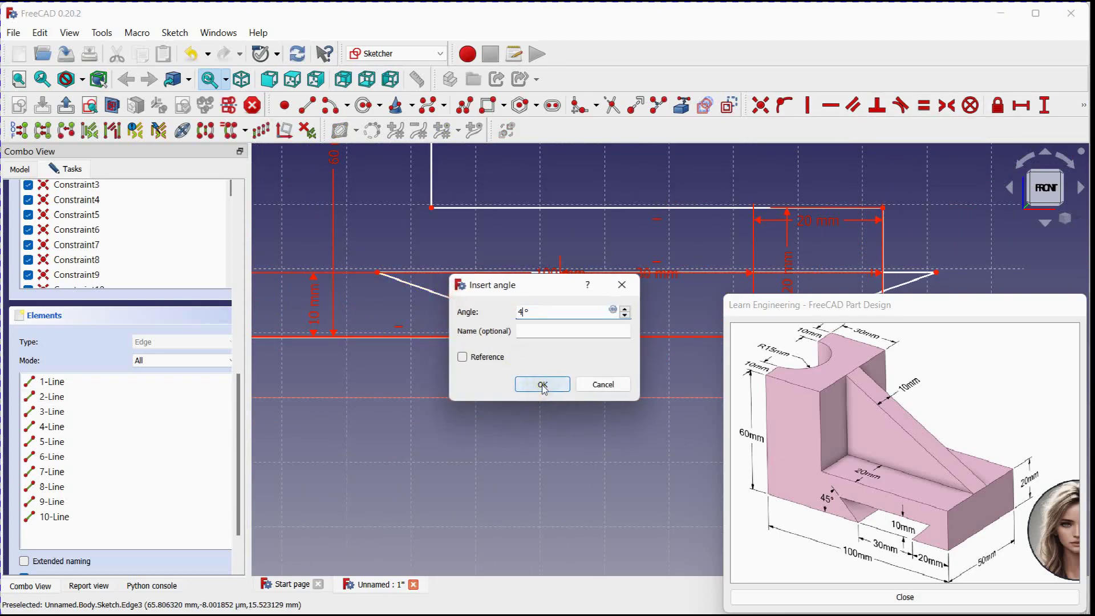
pyautogui.click(542, 385)
pyautogui.scroll(-4, 516, 391)
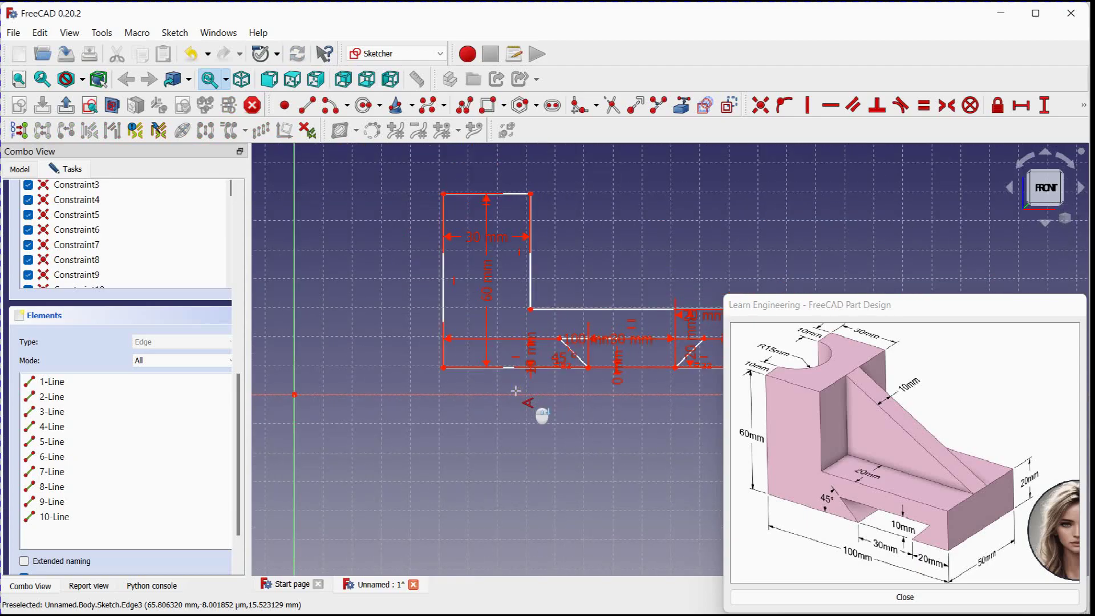
# Check the sketch's remaining degrees of freedom and test them by moving the whole profile across the plane
pyautogui.moveTo(518, 391)
pyautogui.mouseDown(button='middle')
pyautogui.moveTo(435, 350)
pyautogui.moveTo(481, 349)
pyautogui.mouseUp(button='middle')
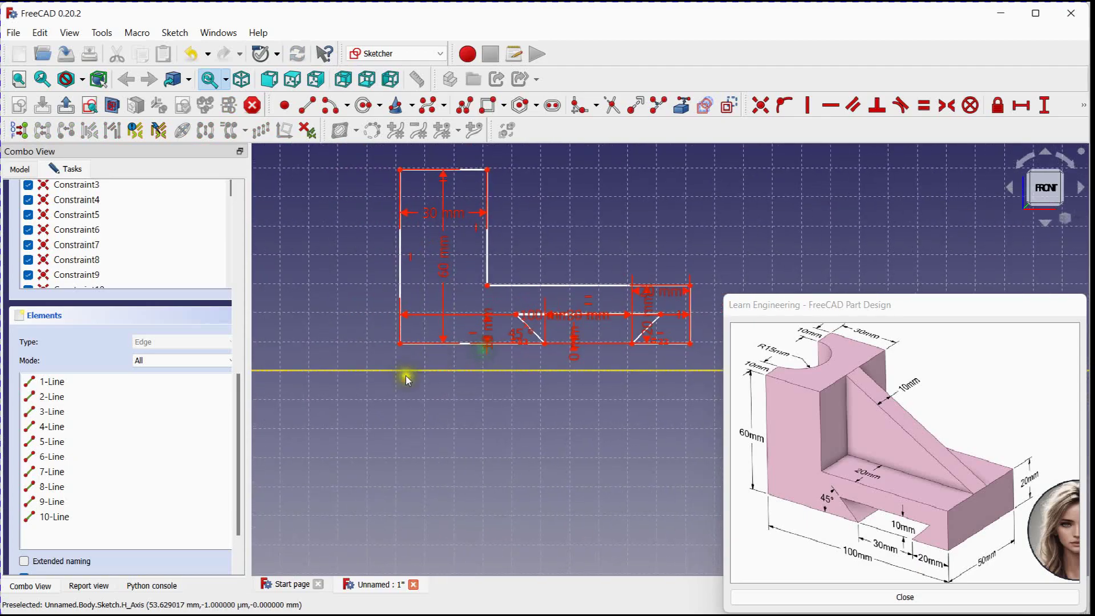
pyautogui.moveTo(238, 406); pyautogui.dragTo(255, 205)
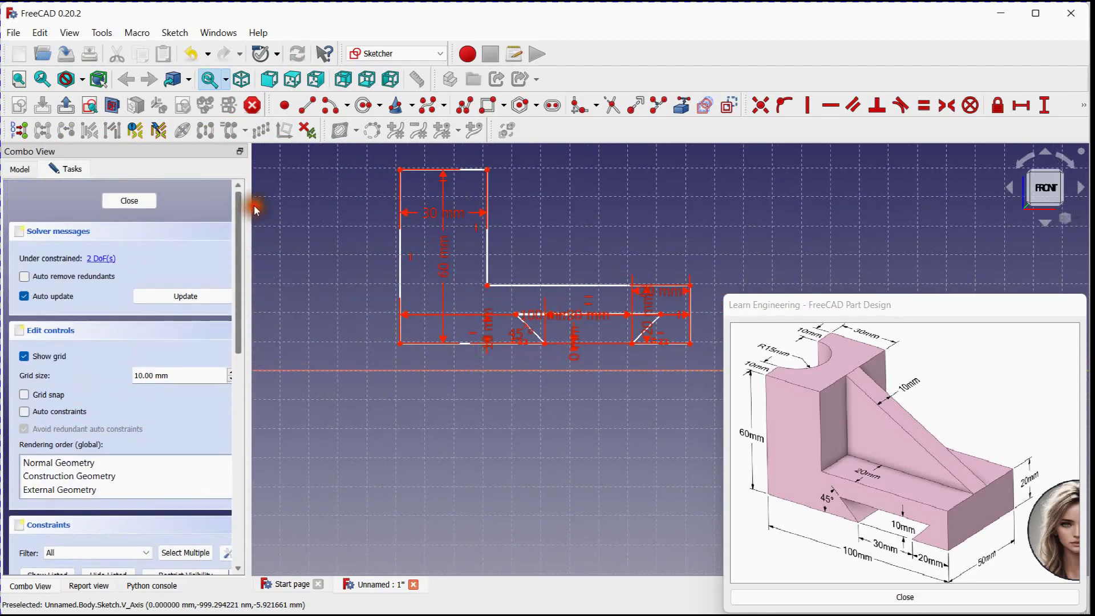
pyautogui.moveTo(490, 267)
pyautogui.mouseDown(button='middle')
pyautogui.moveTo(447, 318)
pyautogui.moveTo(505, 257)
pyautogui.moveTo(465, 245)
pyautogui.moveTo(495, 288)
pyautogui.mouseUp(button='middle')
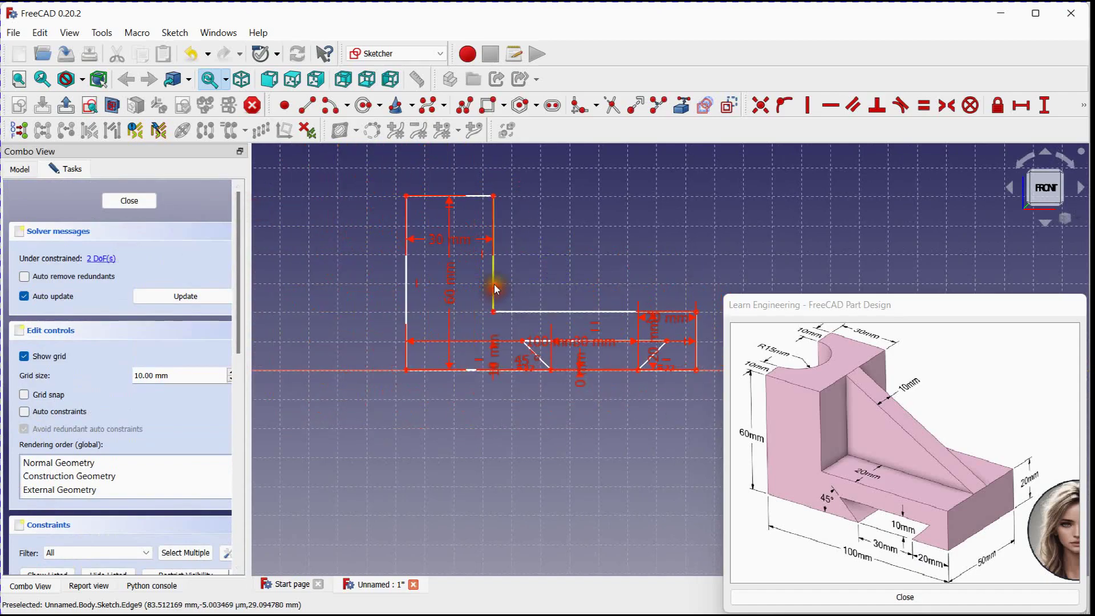
pyautogui.scroll(-4, 495, 284)
pyautogui.scroll(4, 494, 284)
pyautogui.scroll(-2, 495, 282)
pyautogui.scroll(1, 495, 283)
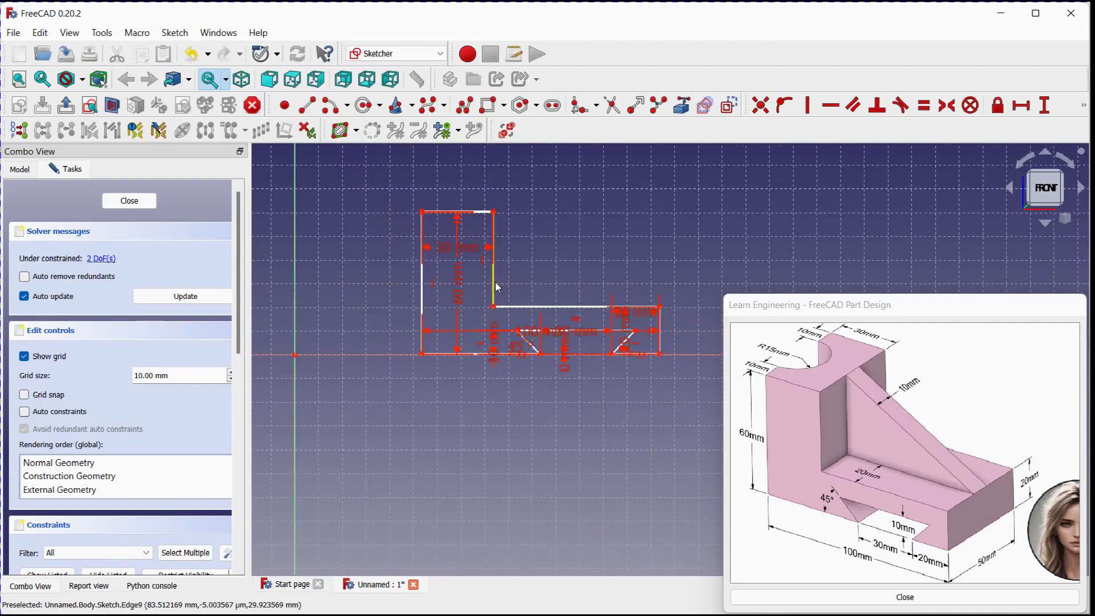
pyautogui.moveTo(493, 280); pyautogui.dragTo(415, 234)
pyautogui.moveTo(527, 244); pyautogui.dragTo(586, 275, button='middle')
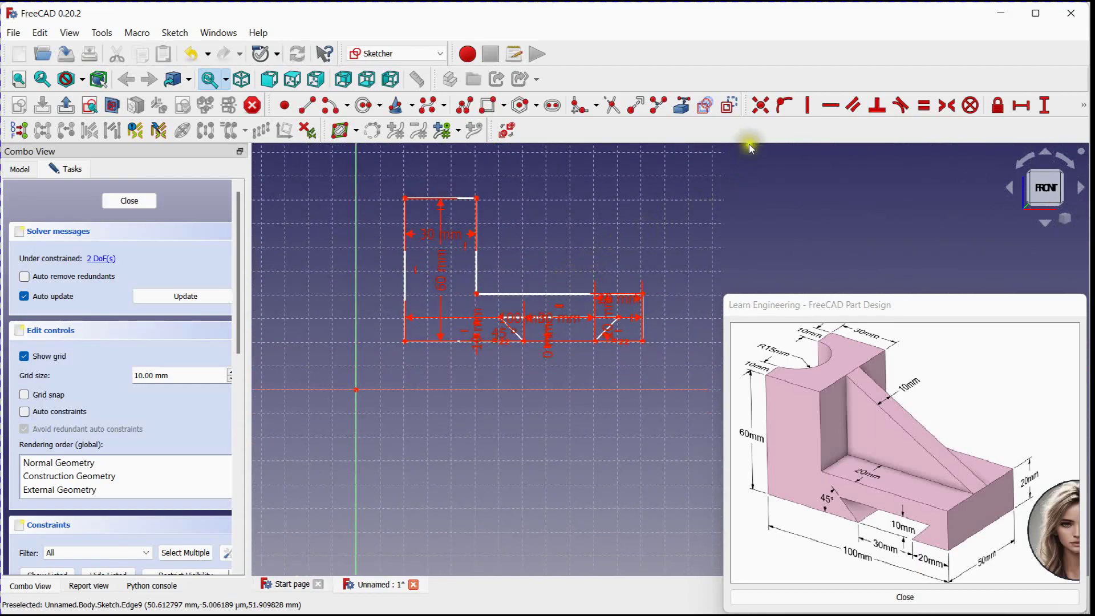
# Make the outer bottom corner of the upright coincident with the sketch origin
pyautogui.click(760, 105)
pyautogui.click(404, 341)
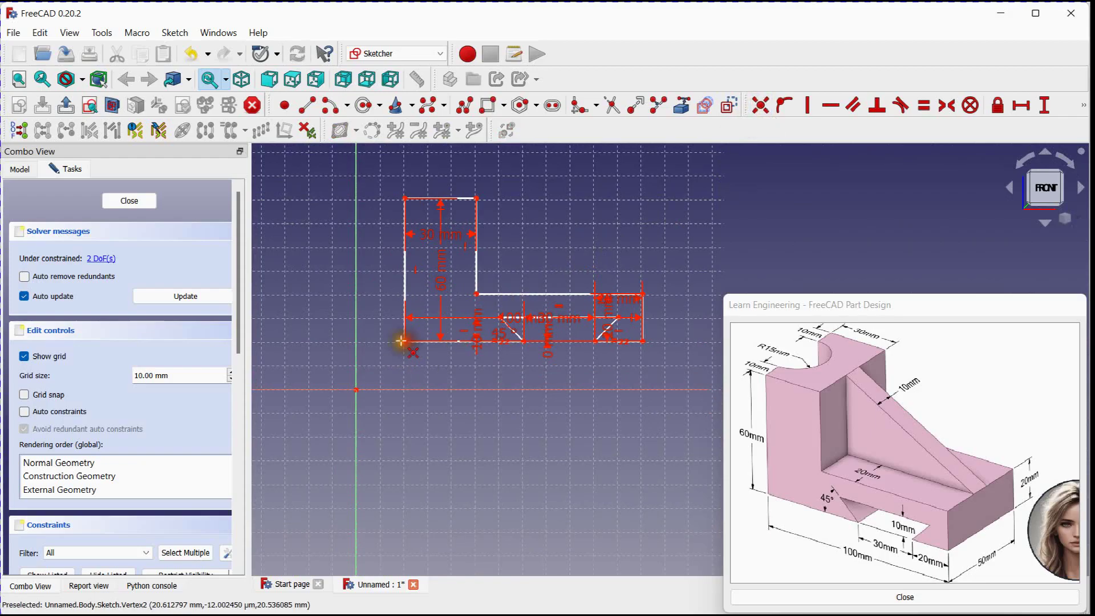
pyautogui.click(356, 389)
# Arrange the dimension labels around the profile so they are clear of one another, and close the sketch
pyautogui.moveTo(499, 388); pyautogui.dragTo(393, 474)
pyautogui.moveTo(429, 380); pyautogui.dragTo(415, 479)
pyautogui.moveTo(496, 369); pyautogui.dragTo(493, 492)
pyautogui.moveTo(560, 372); pyautogui.dragTo(657, 377)
pyautogui.moveTo(570, 348); pyautogui.dragTo(576, 276)
pyautogui.moveTo(479, 368); pyautogui.dragTo(474, 530)
pyautogui.moveTo(393, 310); pyautogui.dragTo(330, 310)
pyautogui.moveTo(398, 284)
pyautogui.mouseDown()
pyautogui.moveTo(419, 221)
pyautogui.moveTo(397, 214)
pyautogui.mouseUp()
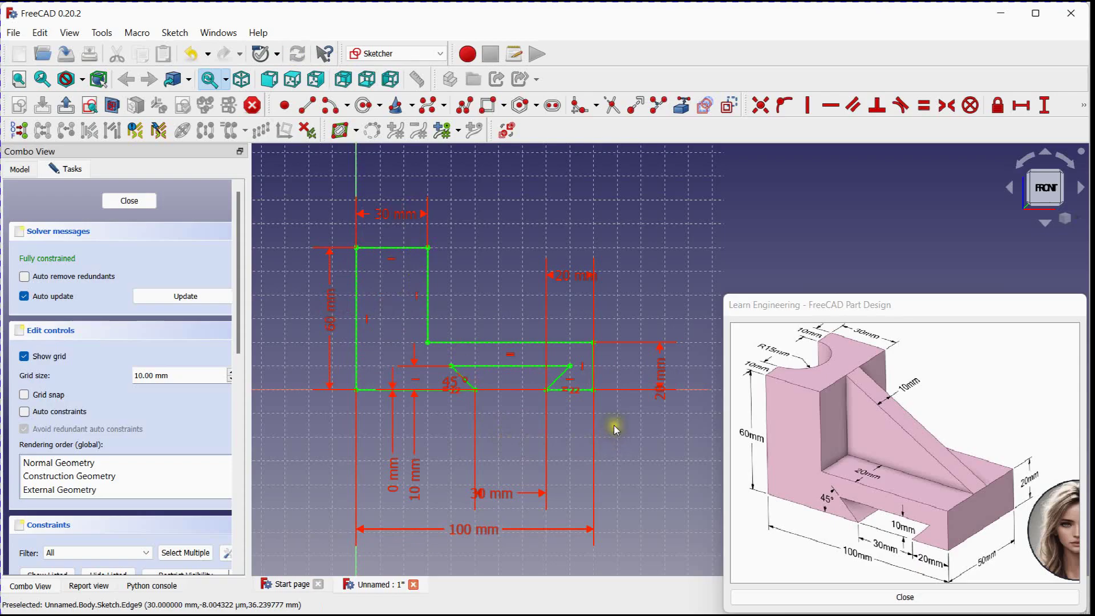
pyautogui.click(134, 201)
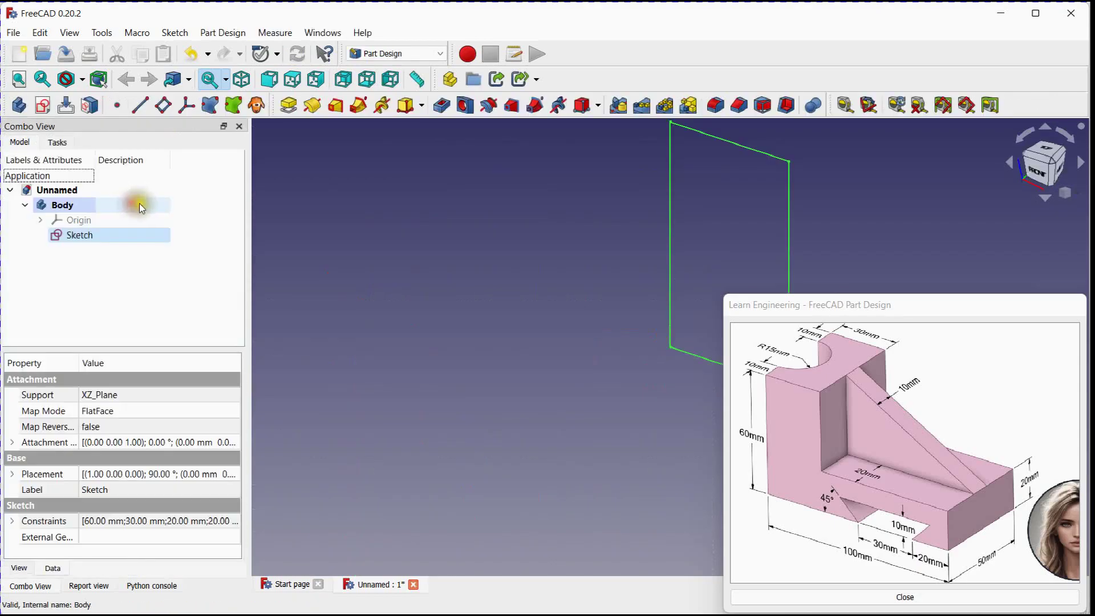
# Pad the bracket profile to a length of 50 mm, symmetric to the sketch plane
pyautogui.moveTo(481, 219); pyautogui.dragTo(276, 282, button='middle')
pyautogui.scroll(-3, 311, 282)
pyautogui.moveTo(390, 274); pyautogui.dragTo(352, 266, button='middle')
pyautogui.scroll(2, 352, 266)
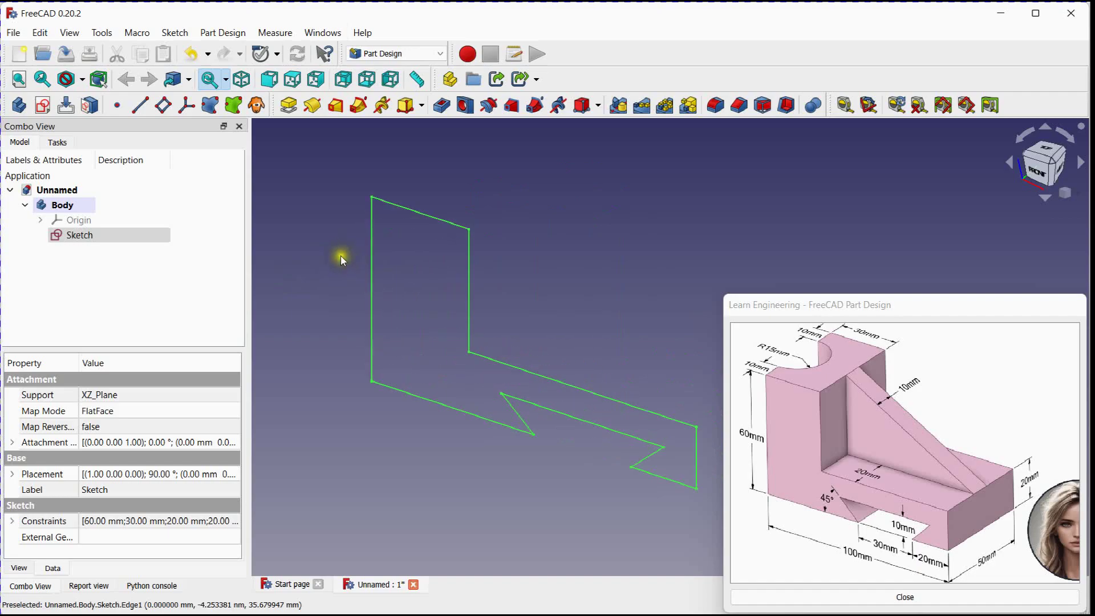
pyautogui.click(290, 106)
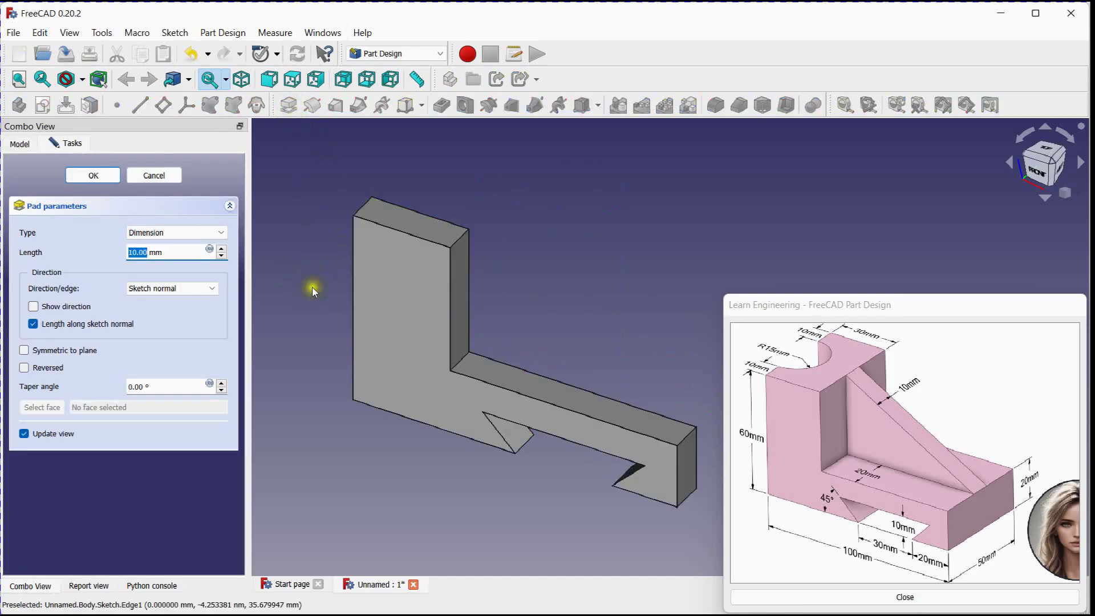
pyautogui.click(55, 352)
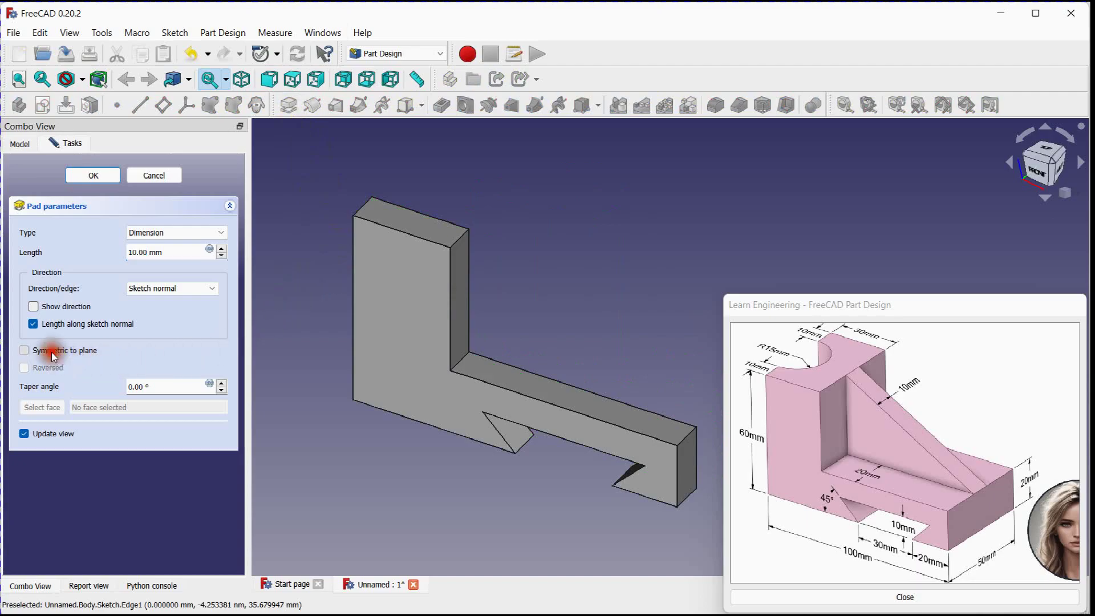
pyautogui.click(147, 251)
pyautogui.scroll(20, 147, 251)
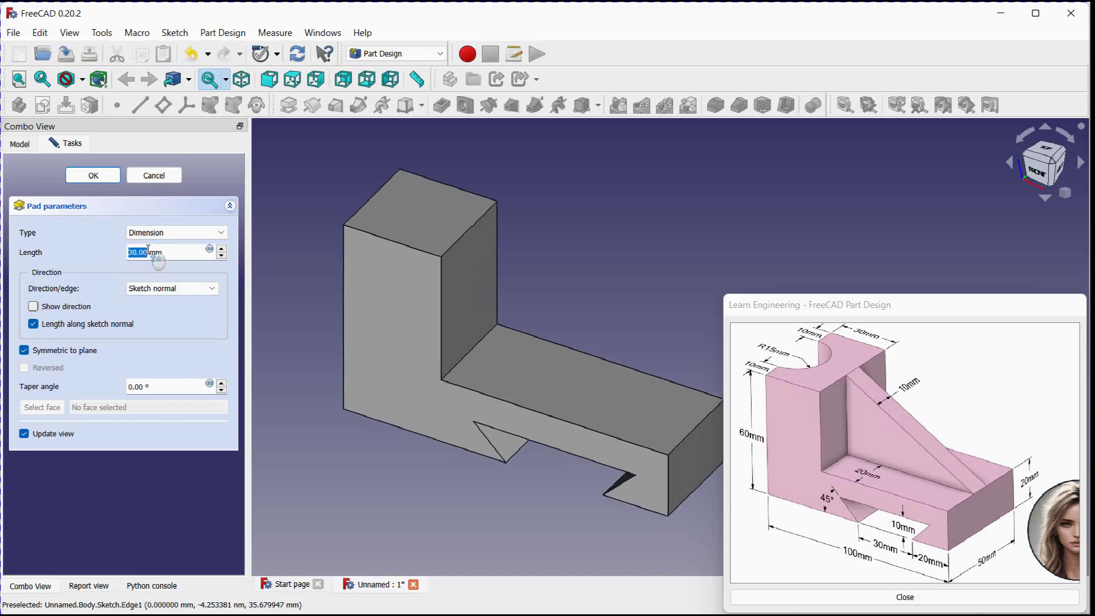
pyautogui.scroll(11, 147, 251)
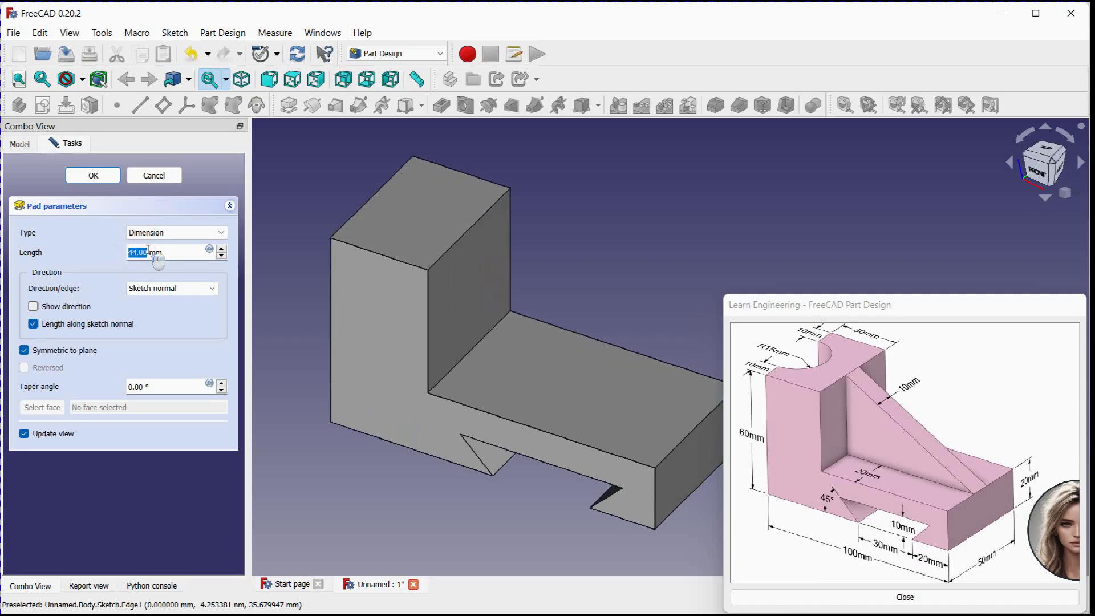
pyautogui.scroll(1, 148, 251)
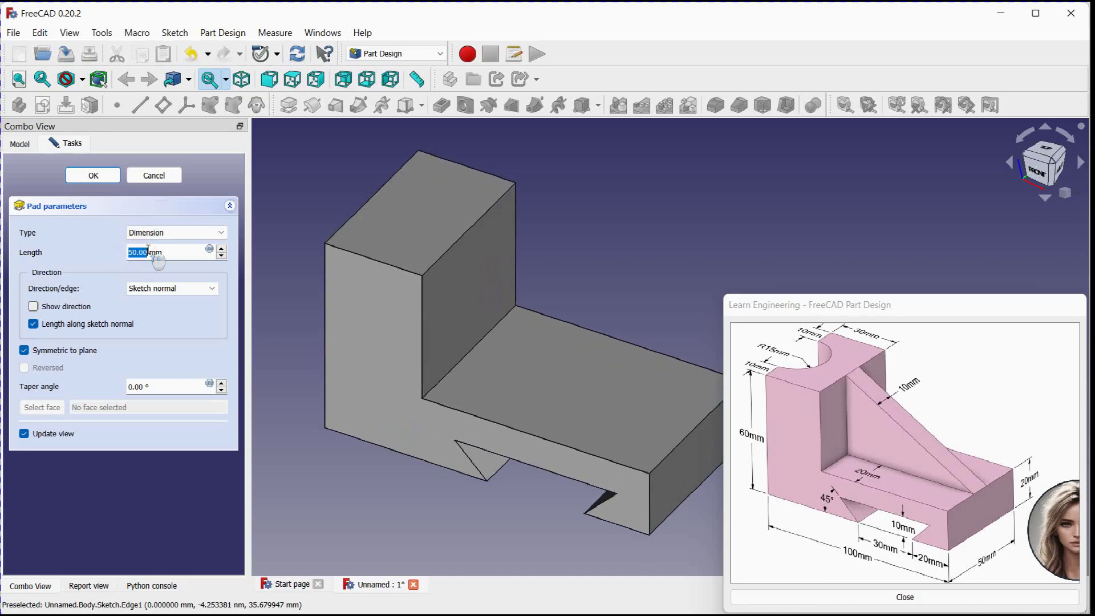
pyautogui.click(93, 176)
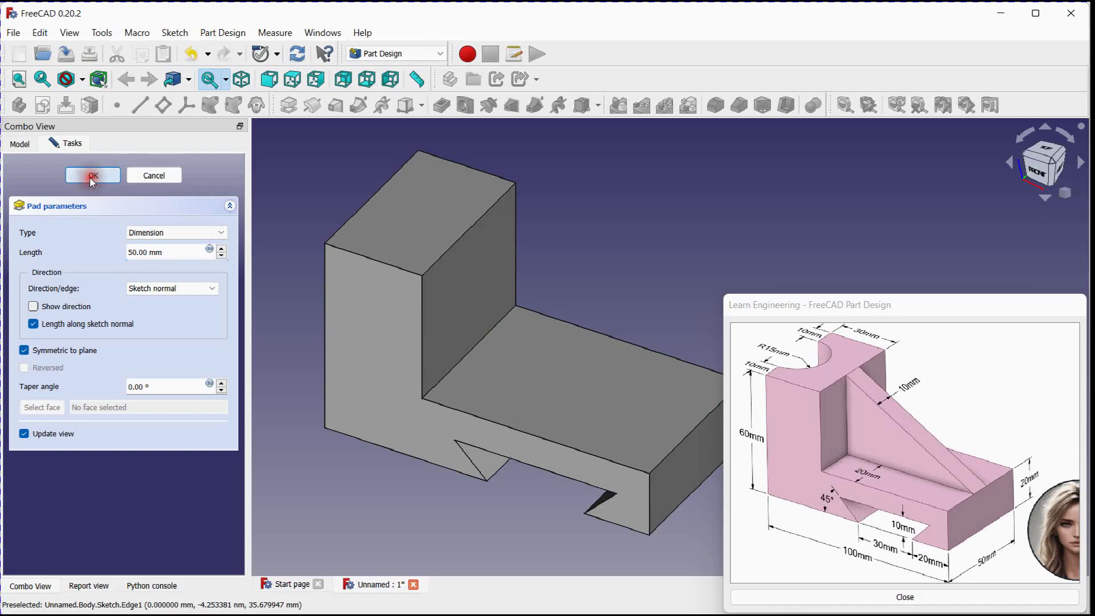
# Create a new sketch in the body on the XZ plane
pyautogui.scroll(-2, 577, 246)
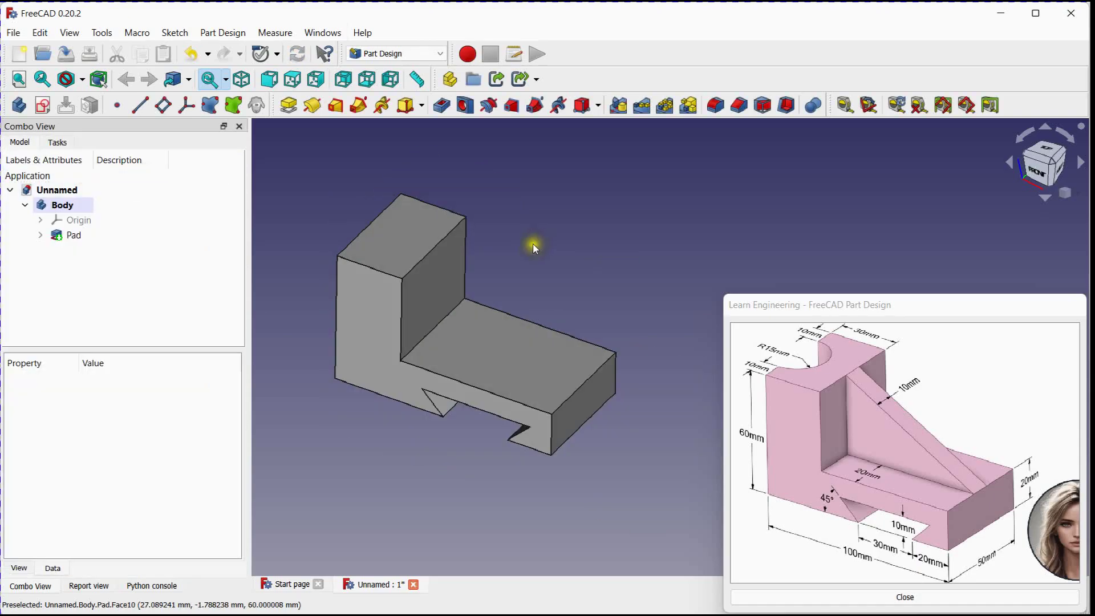
pyautogui.click(50, 108)
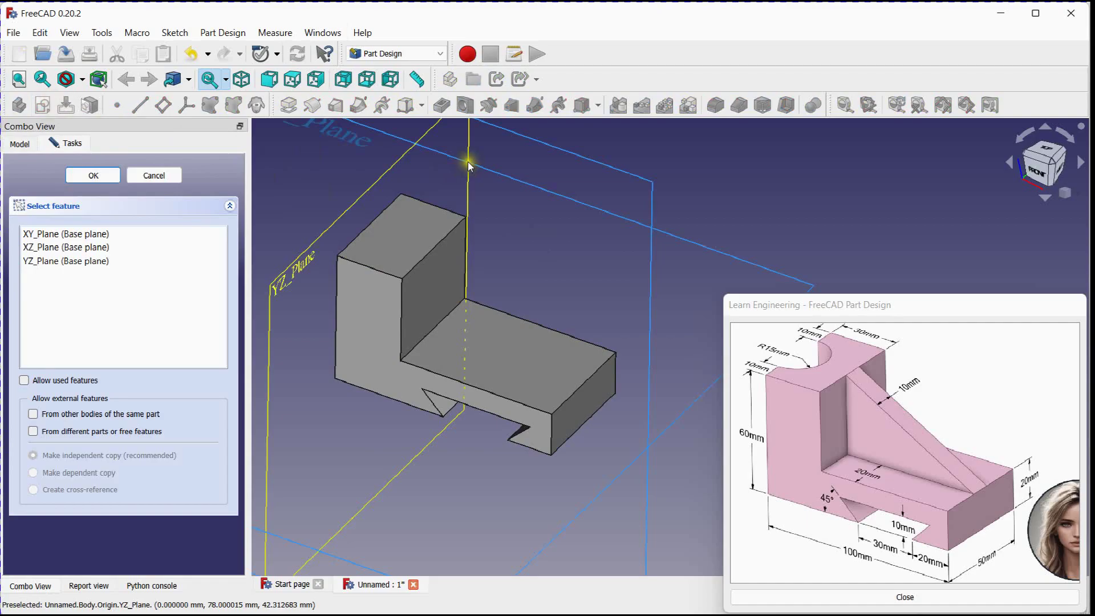
pyautogui.scroll(-2, 439, 174)
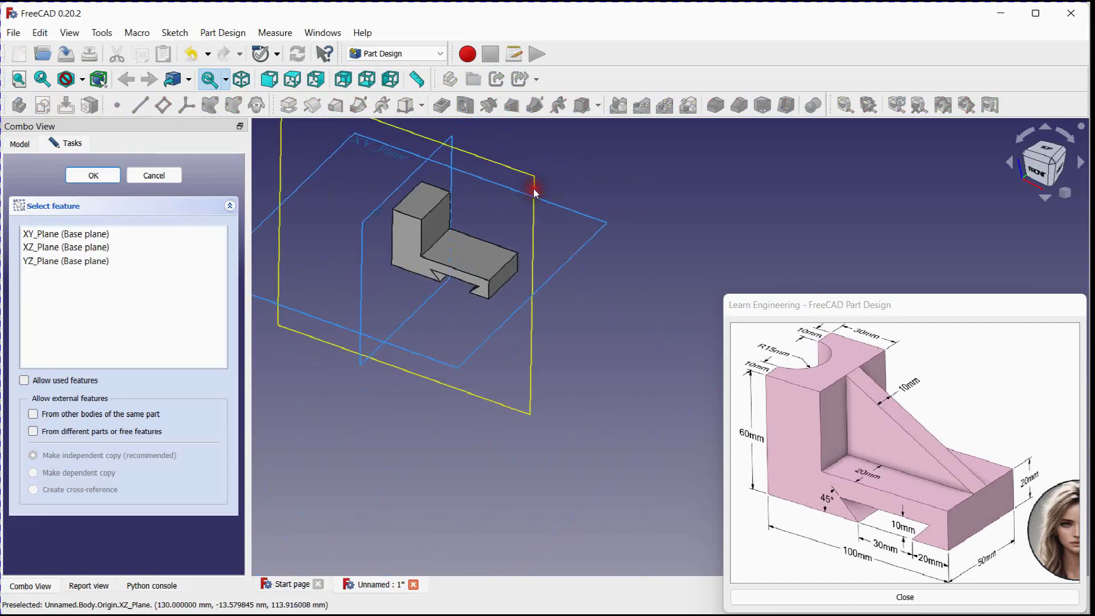
pyautogui.click(535, 192)
pyautogui.scroll(5, 440, 188)
pyautogui.moveTo(543, 215); pyautogui.dragTo(442, 214, button='middle')
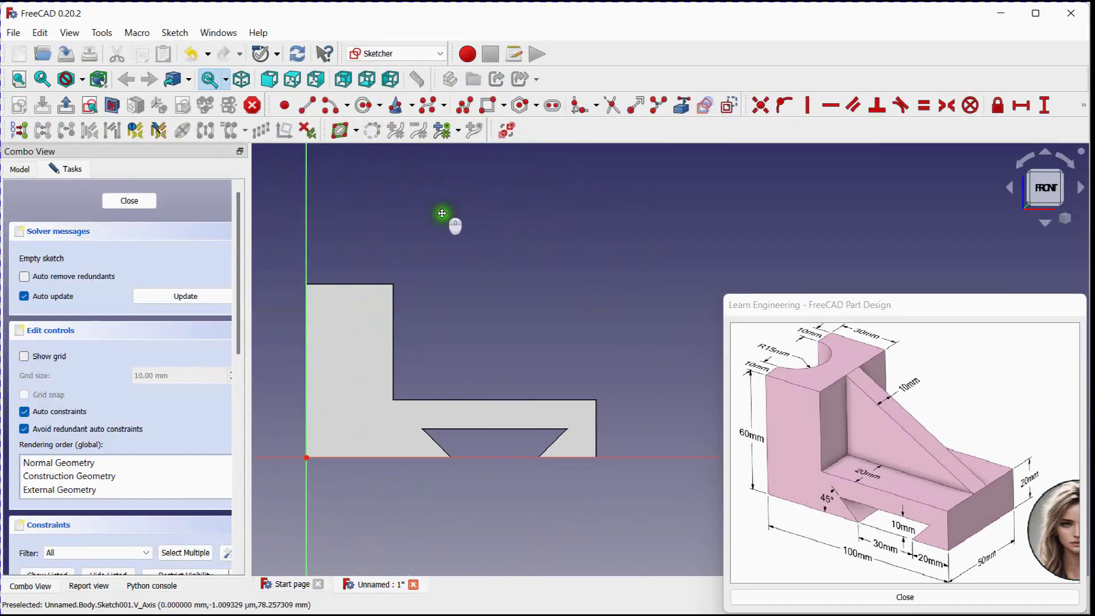
pyautogui.scroll(1, 545, 239)
# Draw a closed right-angled triangle as a polyline above the bracket's foot, about 47 mm wide and 29 mm tall, with vertical and horizontal legs
pyautogui.click(465, 105)
pyautogui.click(449, 291)
pyautogui.click(448, 387)
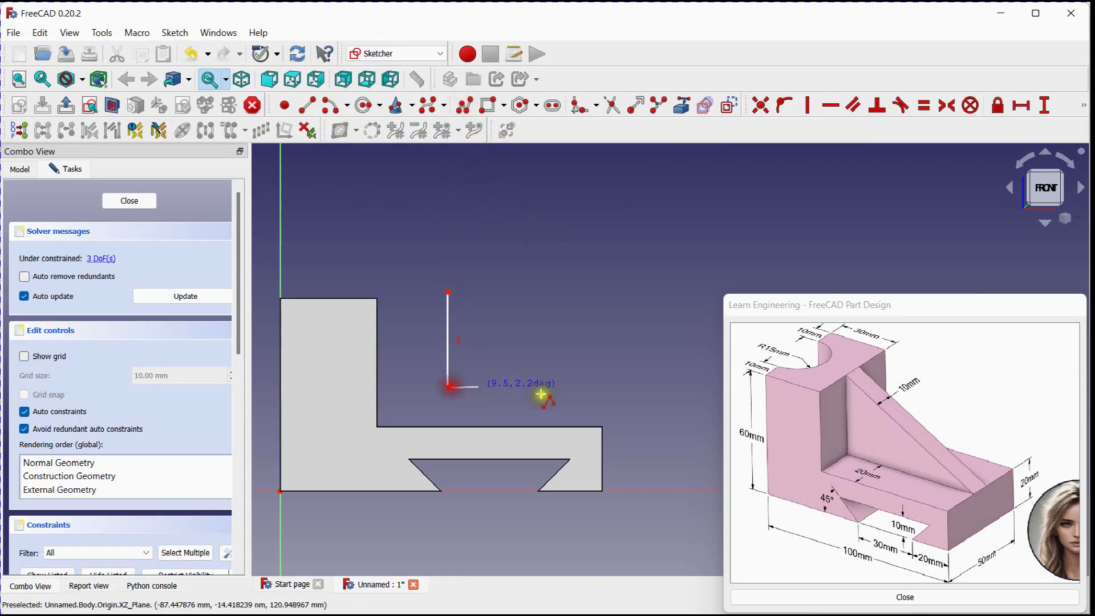
pyautogui.click(603, 387)
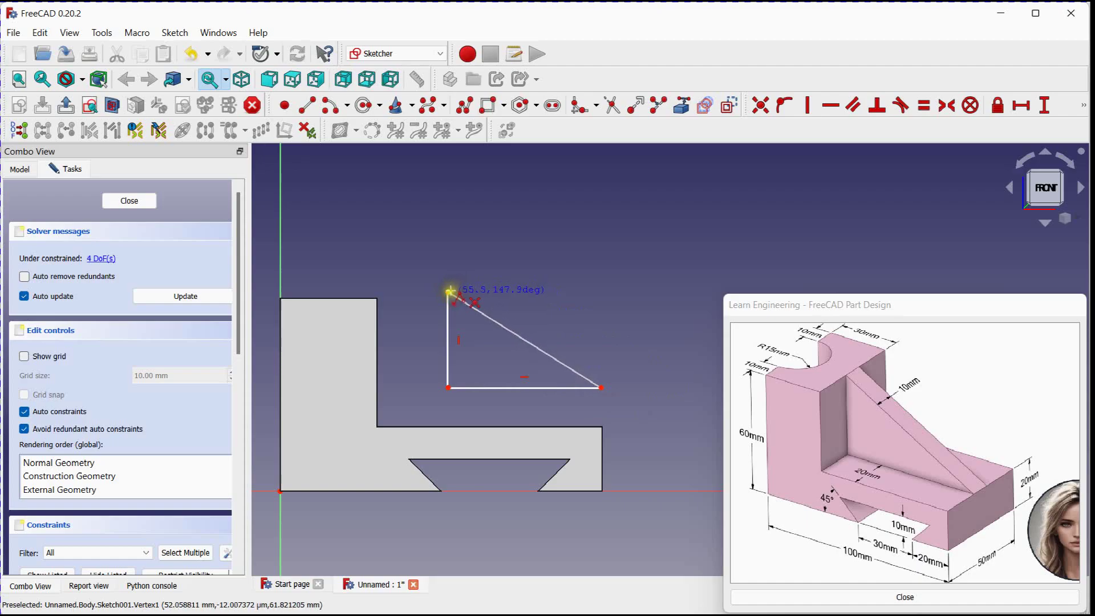
pyautogui.click(450, 292)
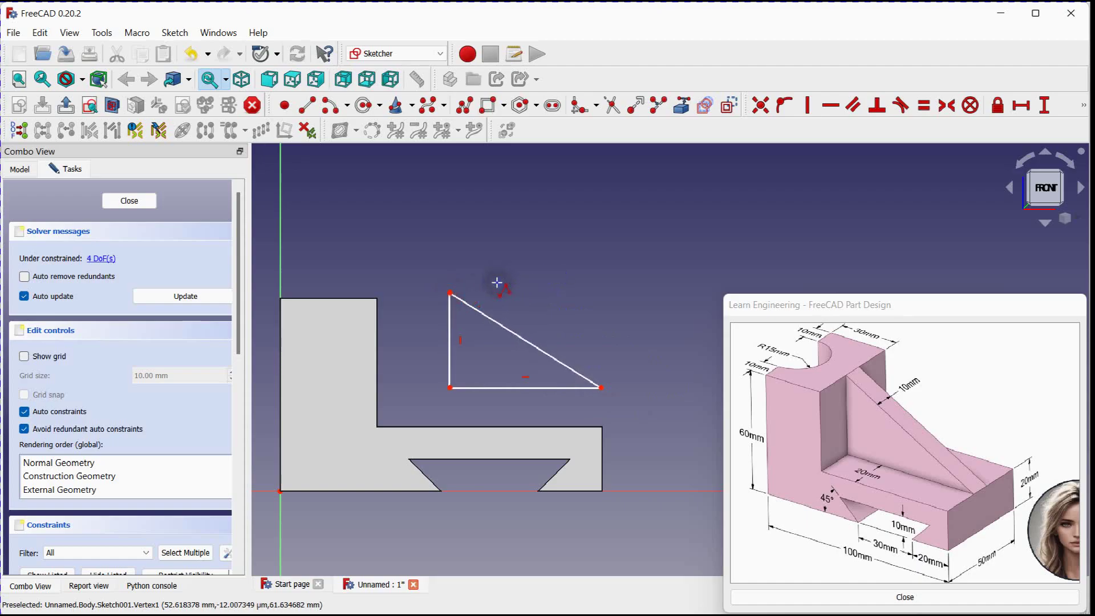
# Set the horizontal distance from the origin to the triangle's right-angled corner to 30 mm
pyautogui.moveTo(670, 264); pyautogui.dragTo(707, 239, button='middle')
pyautogui.click(1028, 107)
pyautogui.click(317, 466)
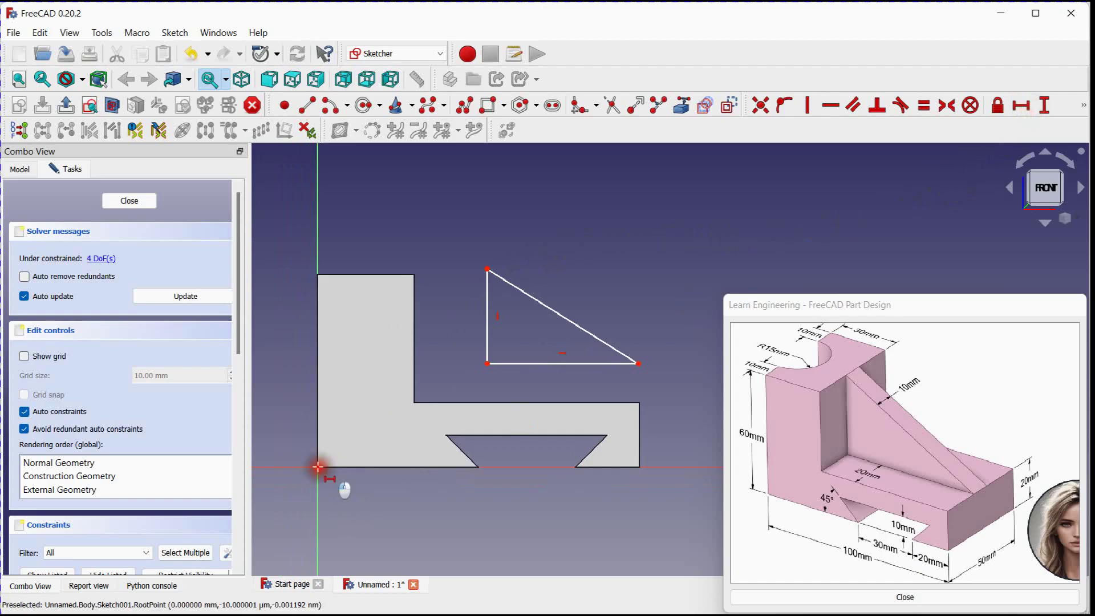
pyautogui.click(488, 363)
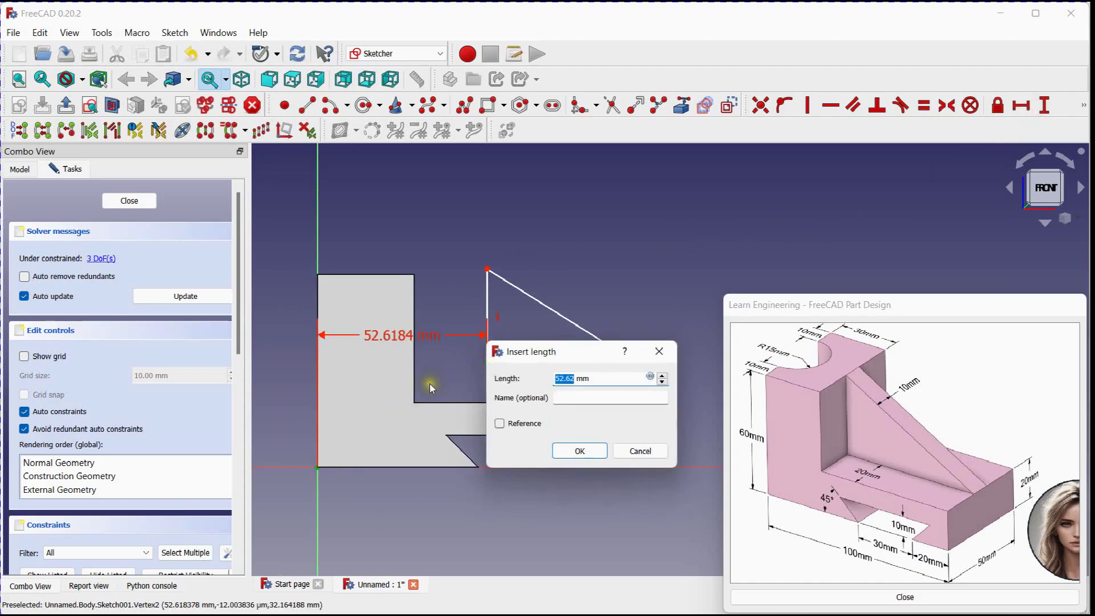
pyautogui.write('30')
pyautogui.press('Return')
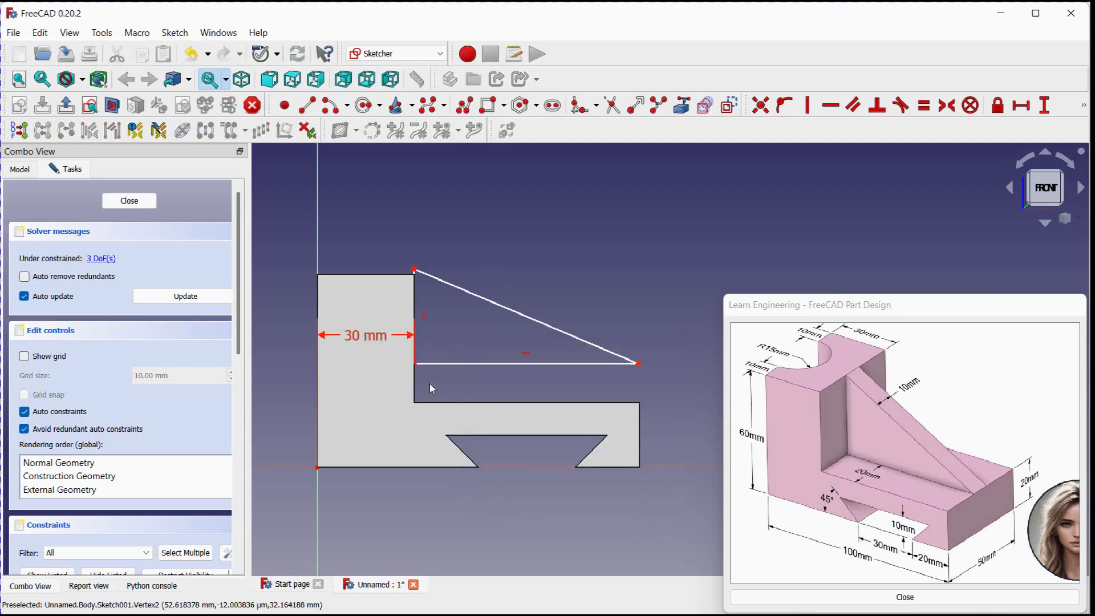
# Set the horizontal distance from the origin to the far end of the triangle's base to 100 mm
pyautogui.click(317, 466)
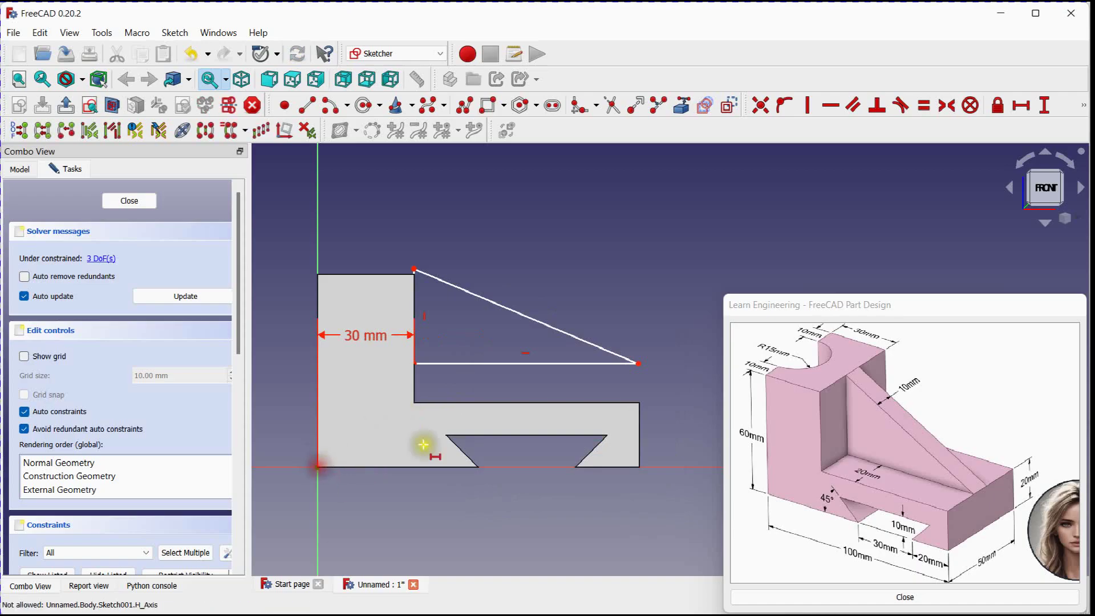
pyautogui.click(639, 363)
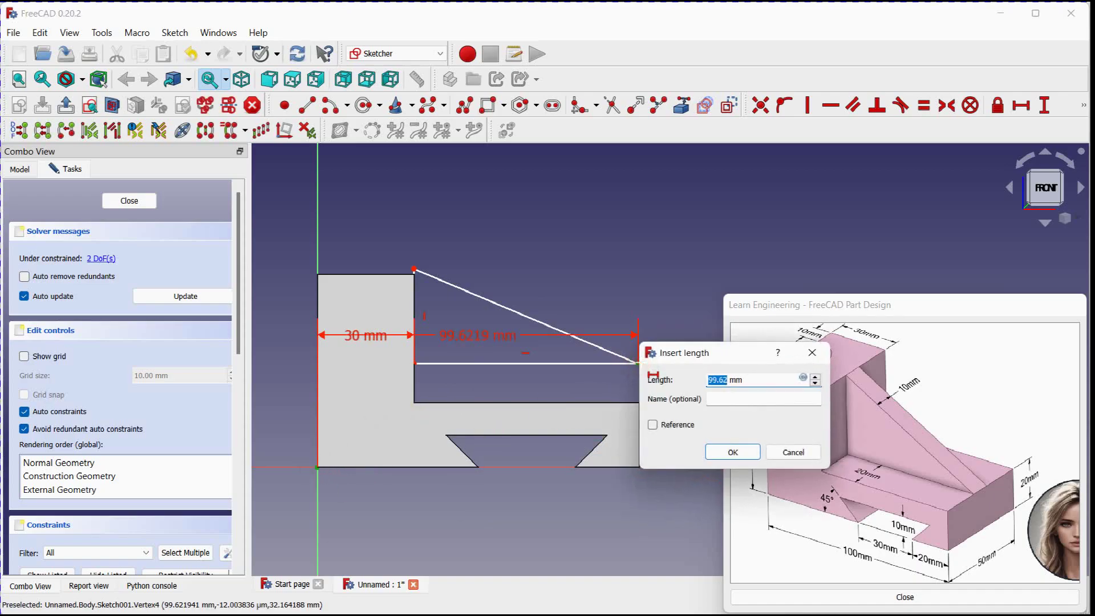
pyautogui.write('100')
pyautogui.press('Return')
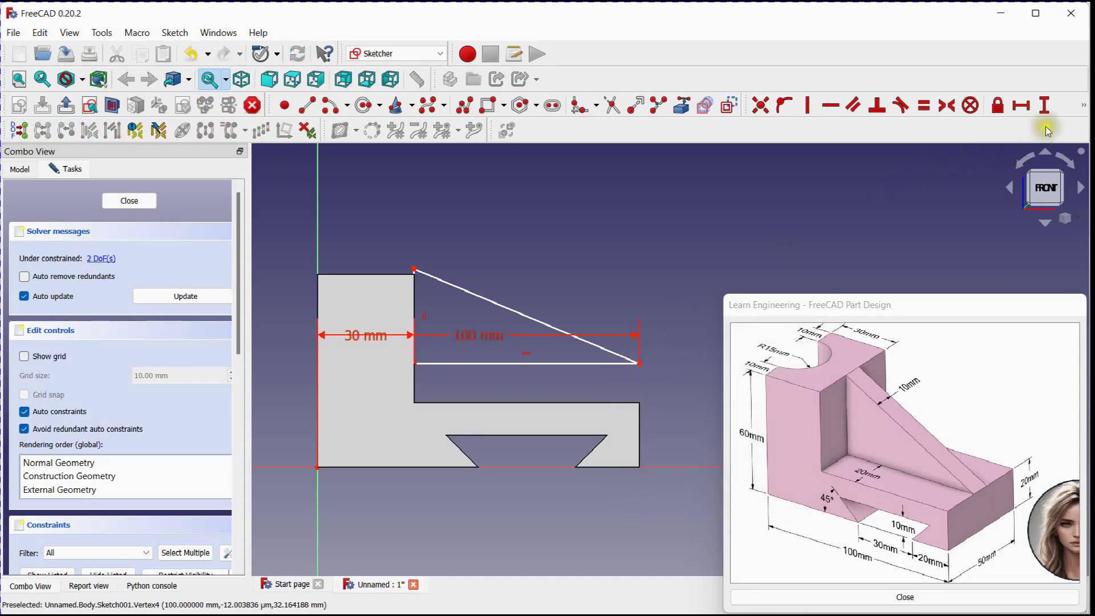
# Set the vertical distance from the origin to the far end of the triangle's base to 20 mm
pyautogui.click(1050, 107)
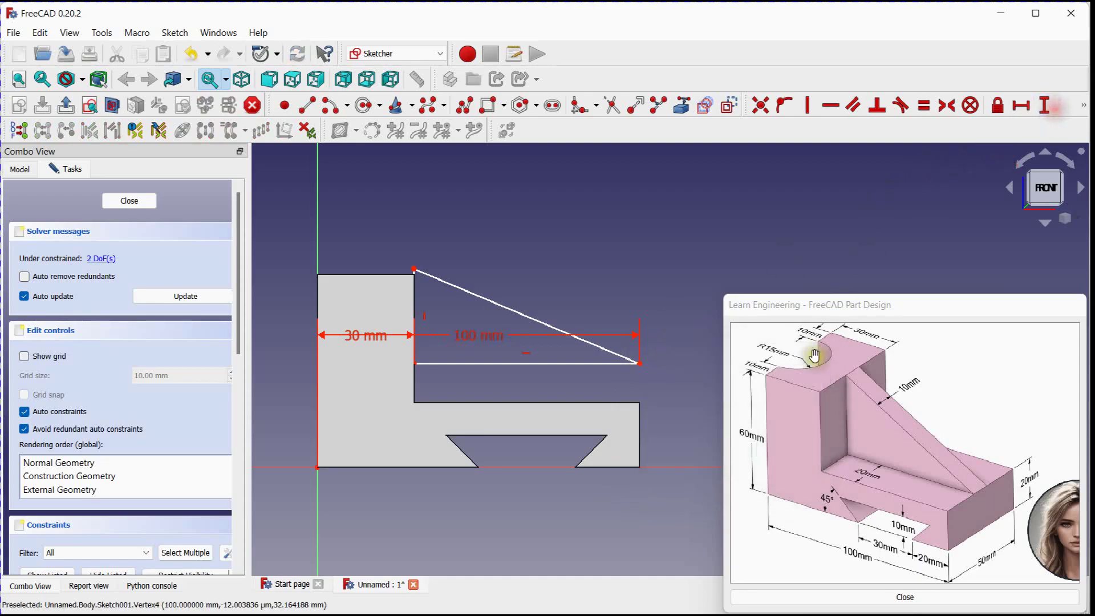
pyautogui.click(640, 364)
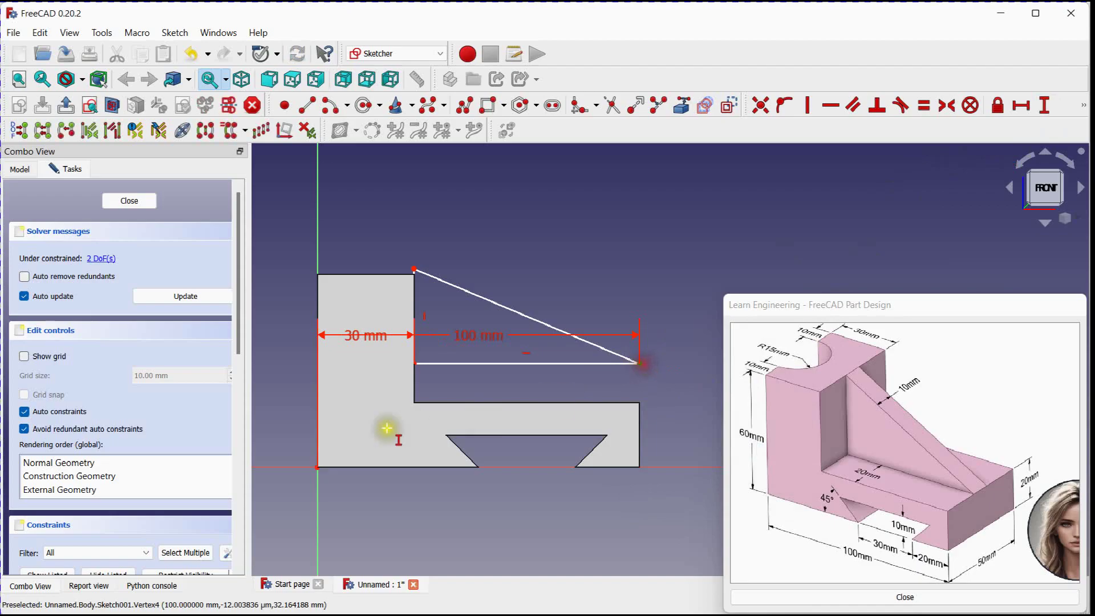
pyautogui.click(316, 467)
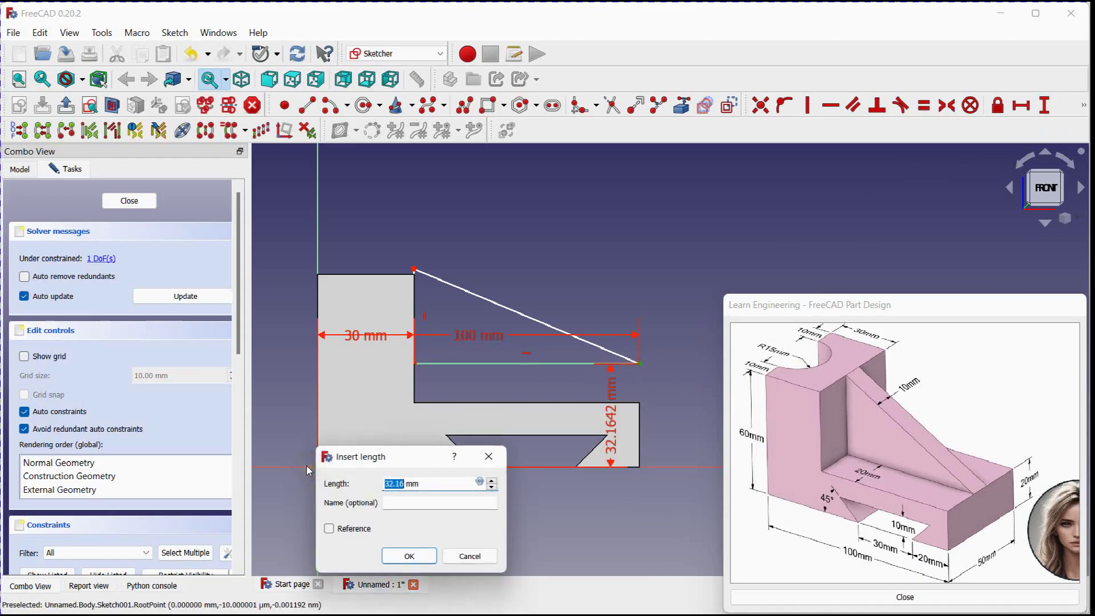
pyautogui.write('20')
pyautogui.press('Return')
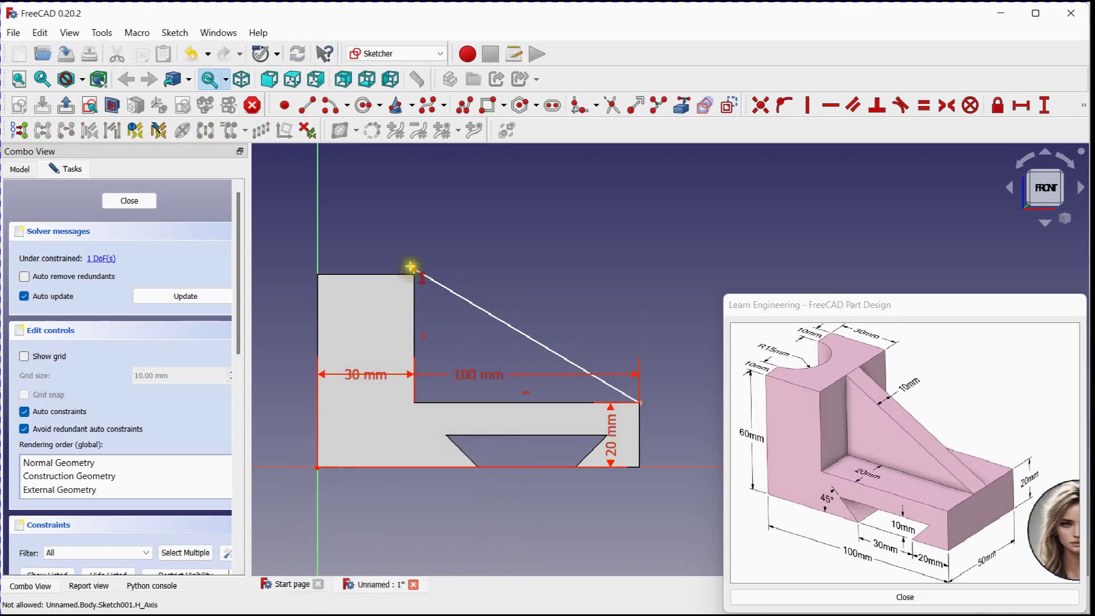
# Set the vertical distance from the origin to the triangle's top corner to 60 mm and close the sketch
pyautogui.click(414, 266)
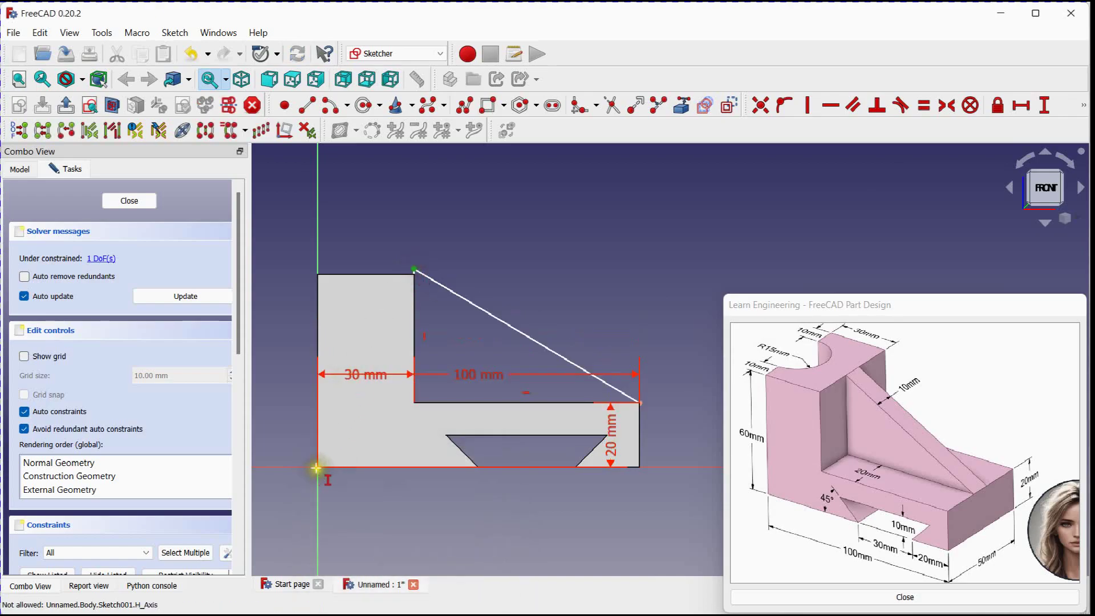
pyautogui.click(317, 467)
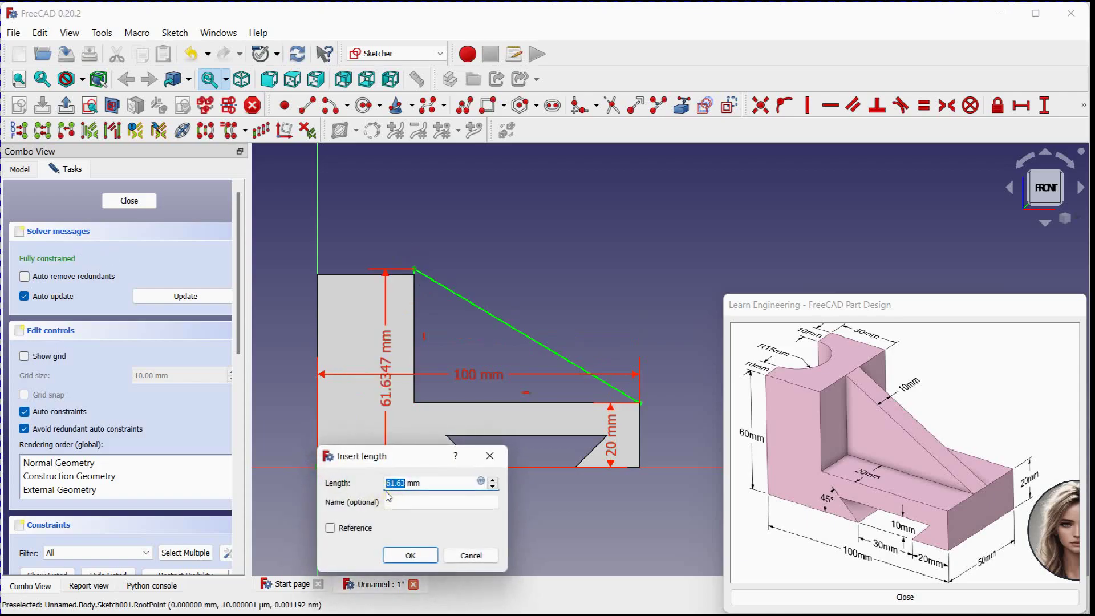
pyautogui.write('60')
pyautogui.press('Return')
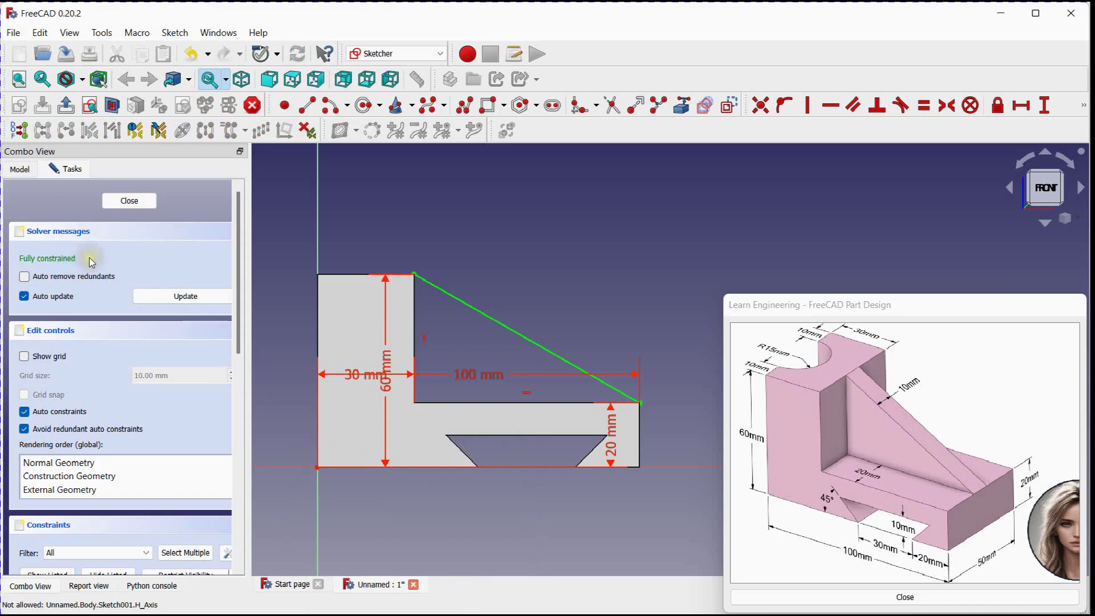
pyautogui.click(138, 205)
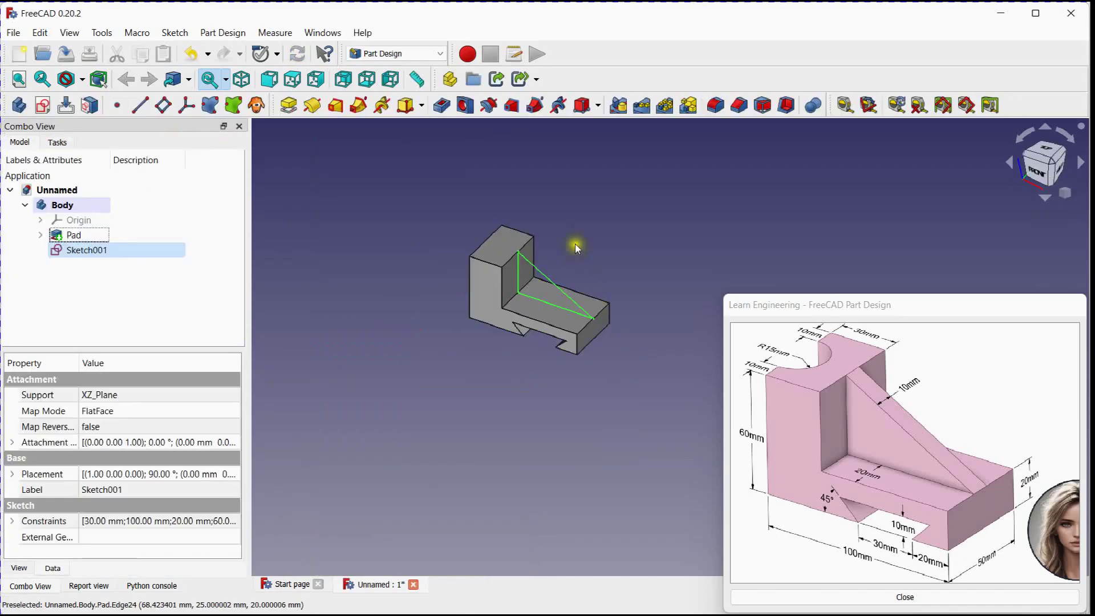
# Pad the triangular rib sketch 10 mm, symmetric to its plane
pyautogui.scroll(3, 572, 242)
pyautogui.moveTo(564, 262); pyautogui.dragTo(553, 278, button='middle')
pyautogui.click(288, 105)
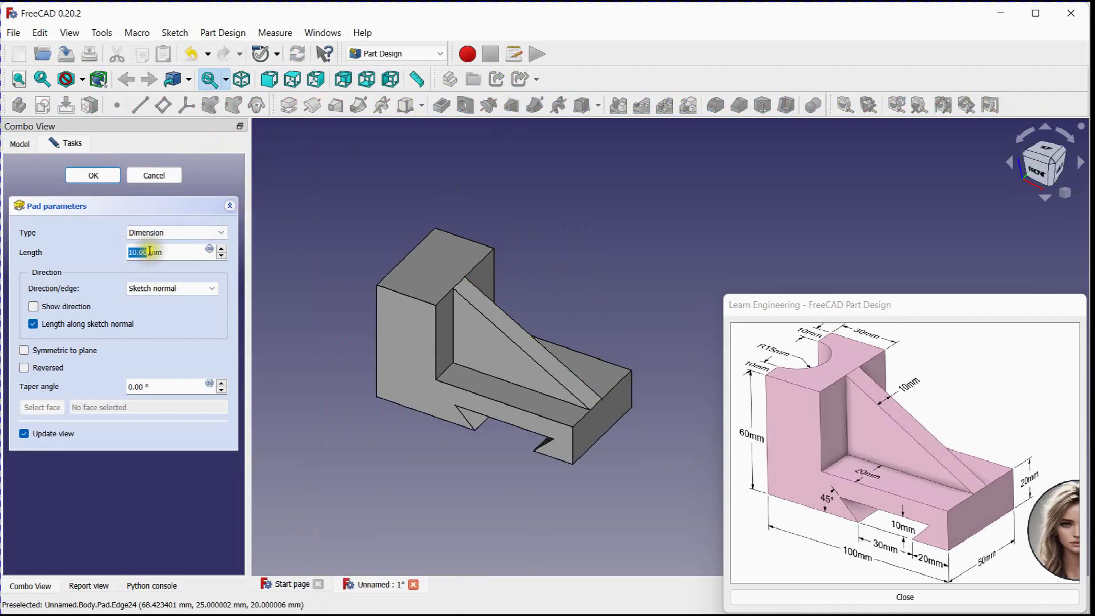
pyautogui.click(43, 352)
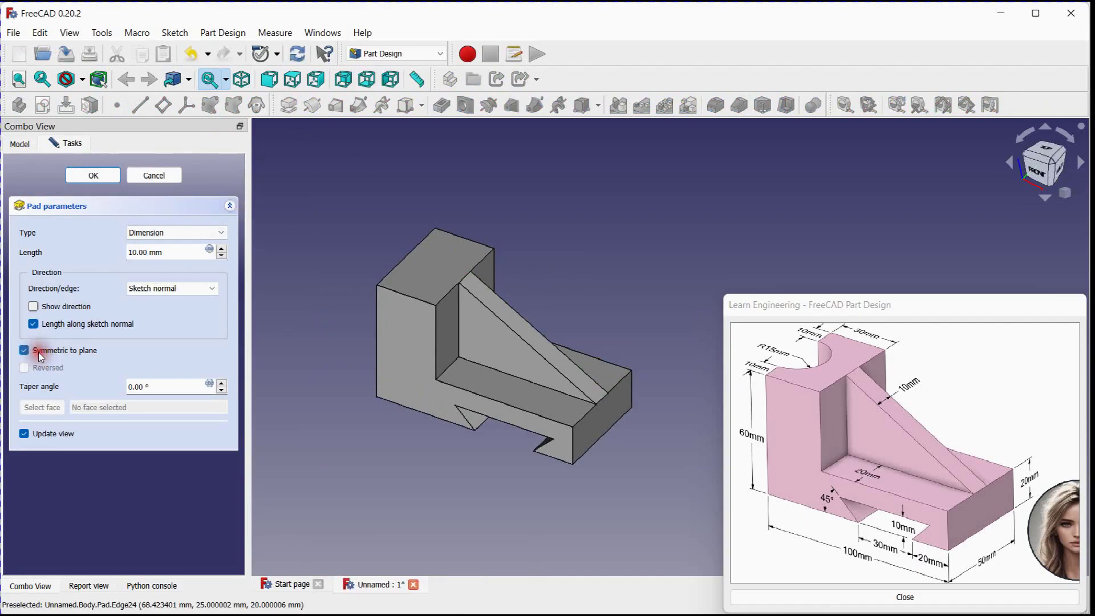
pyautogui.click(93, 176)
# Start a subtractive cylinder in the body and attach it to the XY plane
pyautogui.scroll(3, 428, 217)
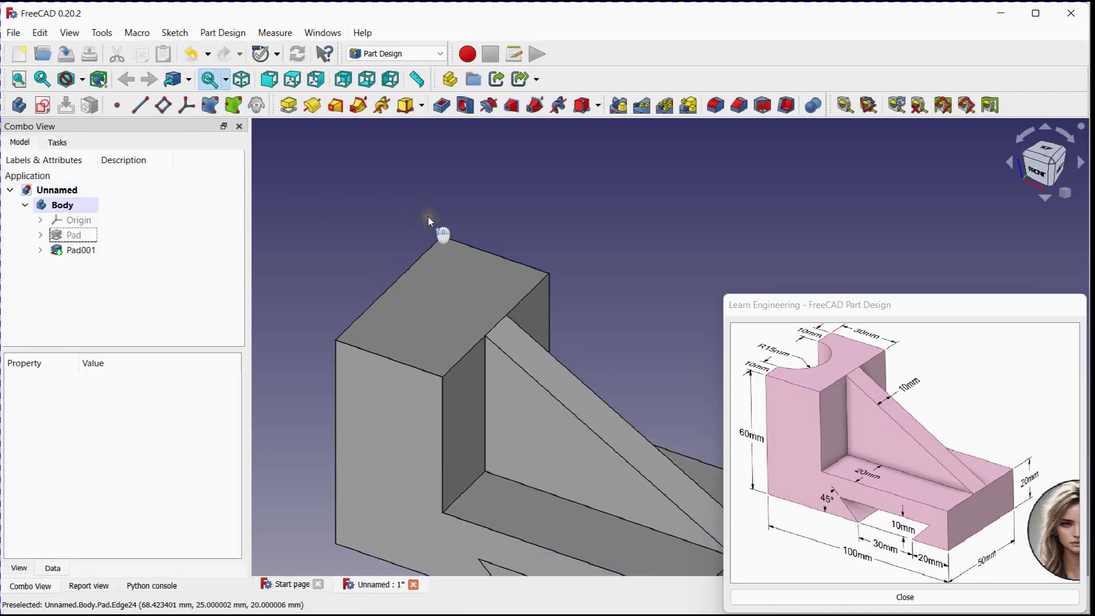
pyautogui.scroll(-1, 429, 217)
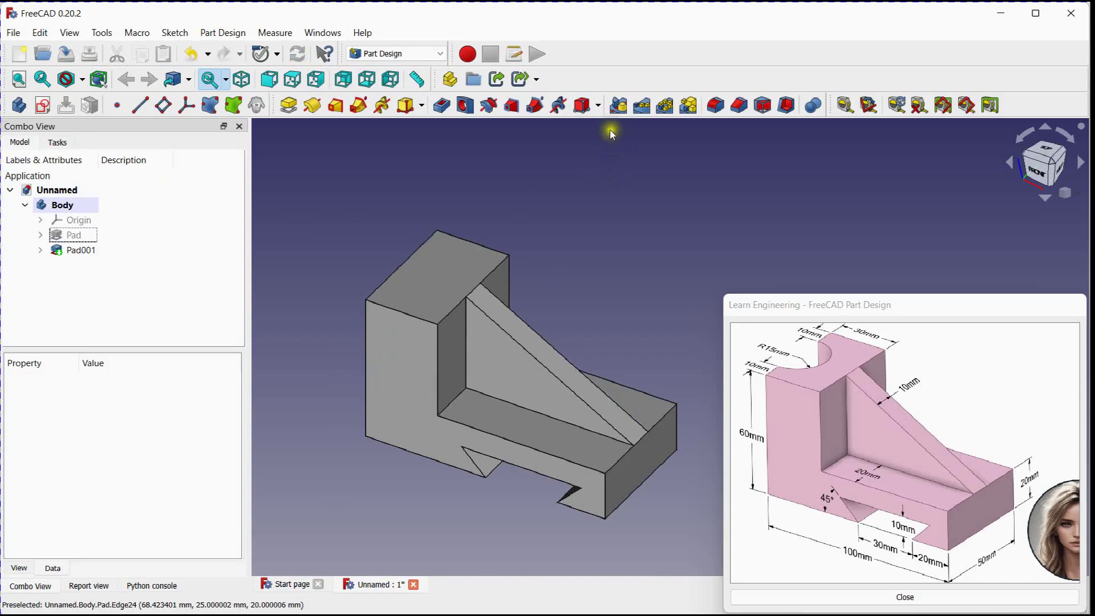
pyautogui.click(599, 106)
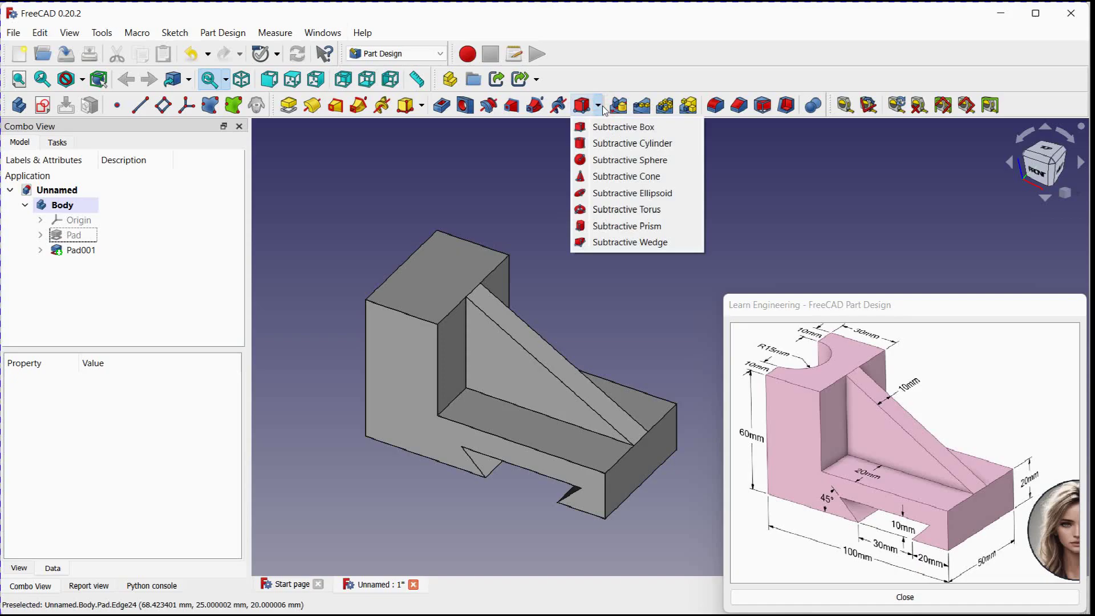
pyautogui.click(601, 143)
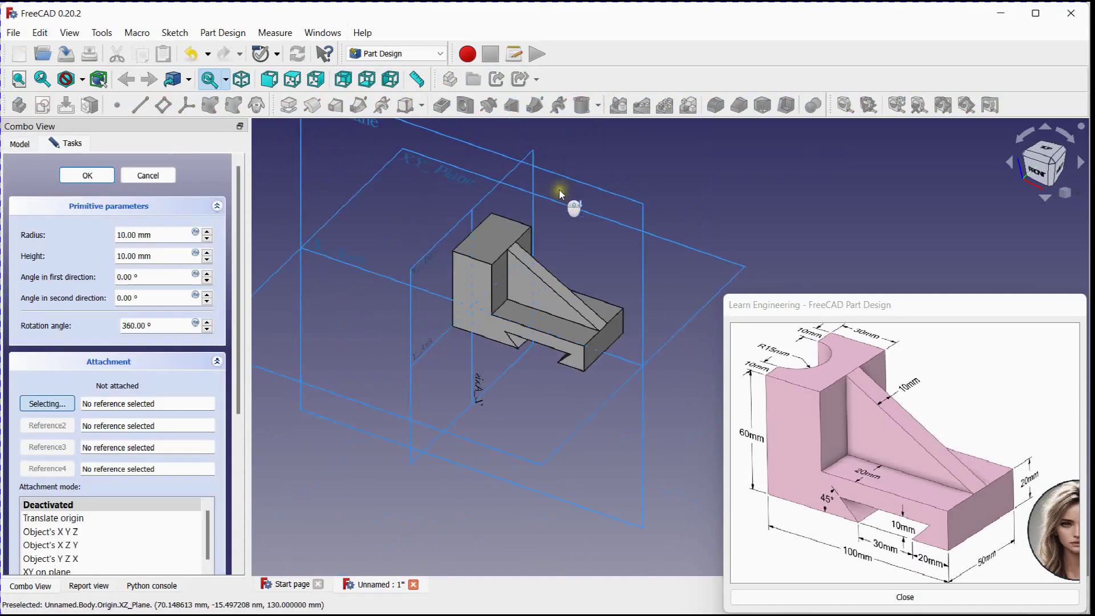
pyautogui.click(462, 170)
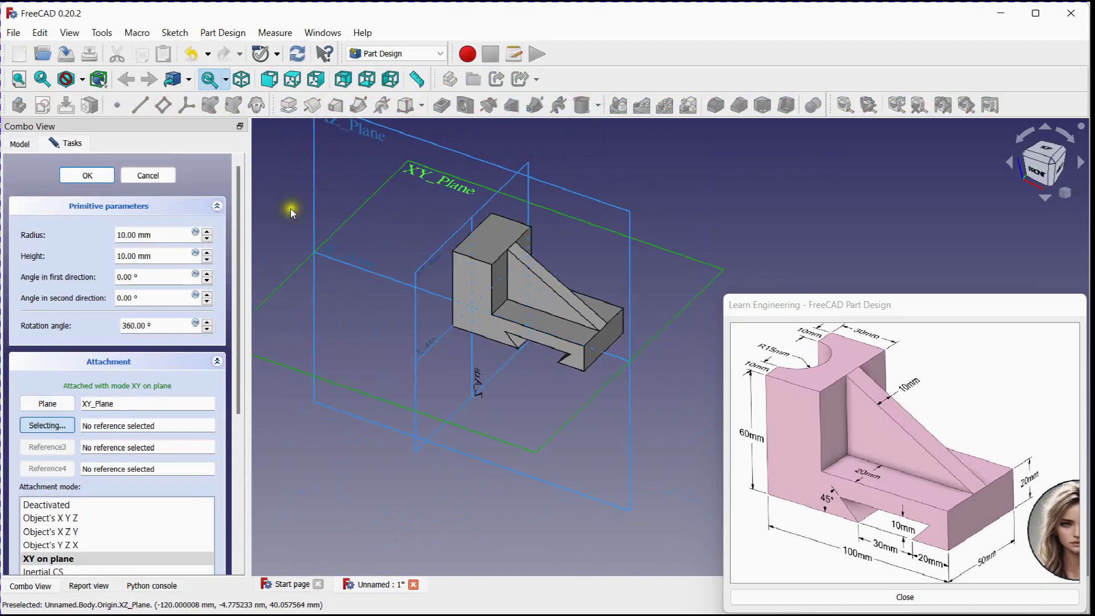
# Set the subtractive cylinder's radius to 15 mm and height to 60 mm, and apply the cut
pyautogui.moveTo(313, 244); pyautogui.dragTo(323, 323, button='middle')
pyautogui.scroll(3, 454, 293)
pyautogui.click(135, 236)
pyautogui.scroll(4, 135, 235)
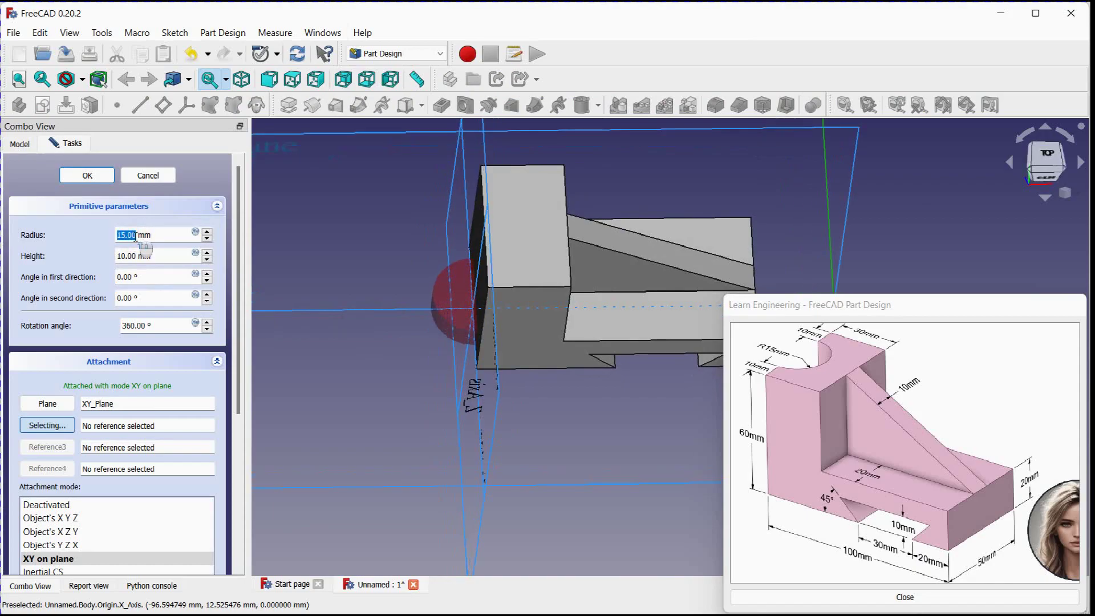
pyautogui.moveTo(343, 260); pyautogui.dragTo(352, 257, button='middle')
pyautogui.scroll(2, 172, 256)
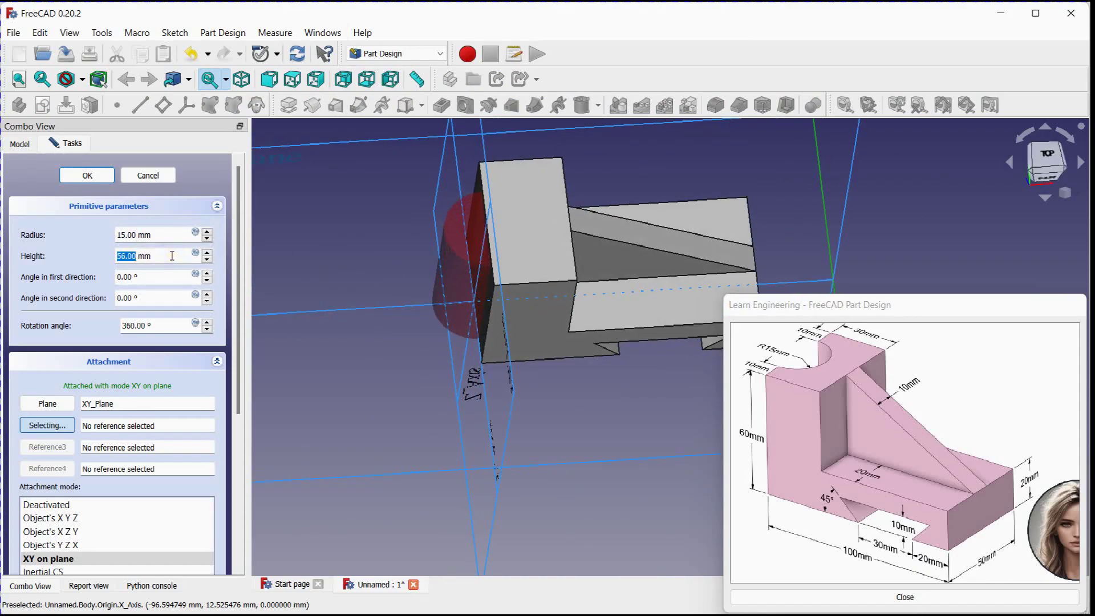
pyautogui.scroll(5, 172, 256)
pyautogui.scroll(-1, 172, 256)
pyautogui.moveTo(430, 261); pyautogui.dragTo(488, 263, button='middle')
pyautogui.click(87, 175)
pyautogui.moveTo(372, 221); pyautogui.dragTo(307, 208, button='middle')
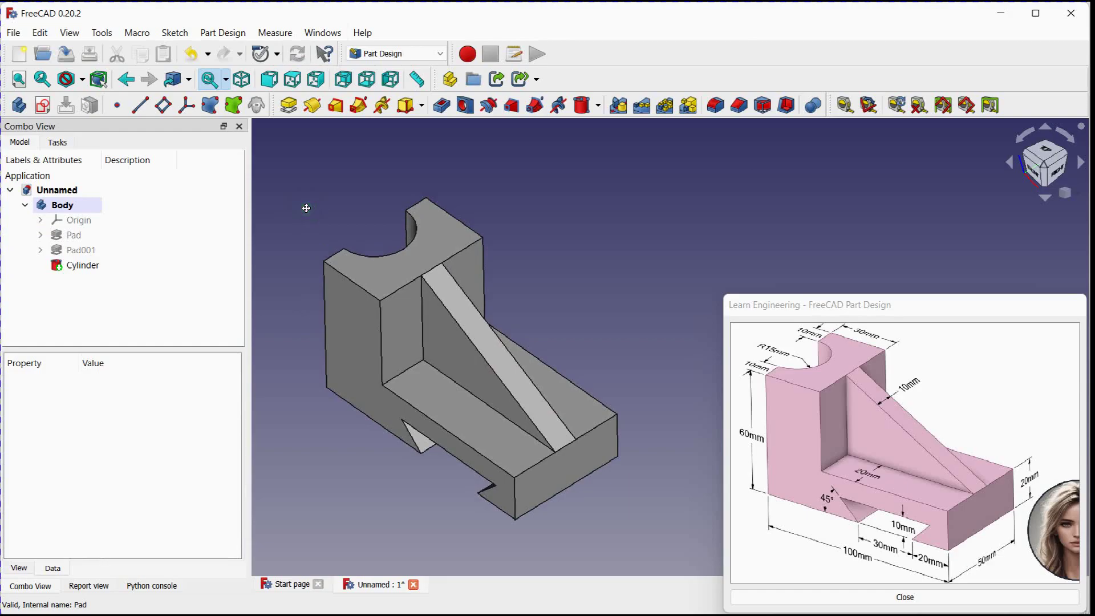
# Export the body's final Cylinder feature to the Desktop as an STL mesh named part
pyautogui.click(85, 266)
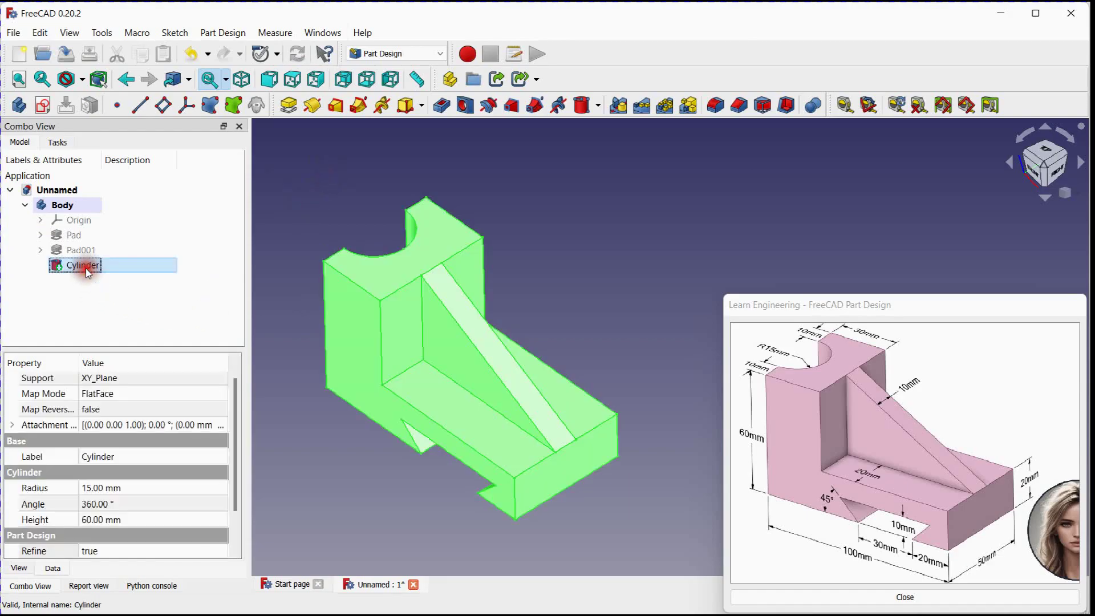
pyautogui.click(17, 32)
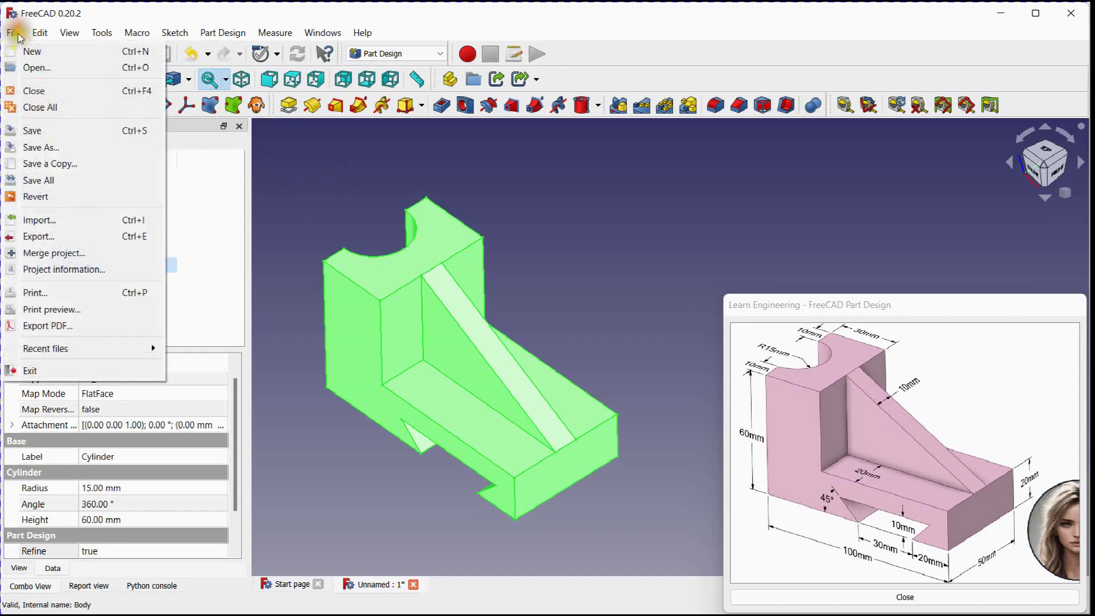
pyautogui.click(53, 235)
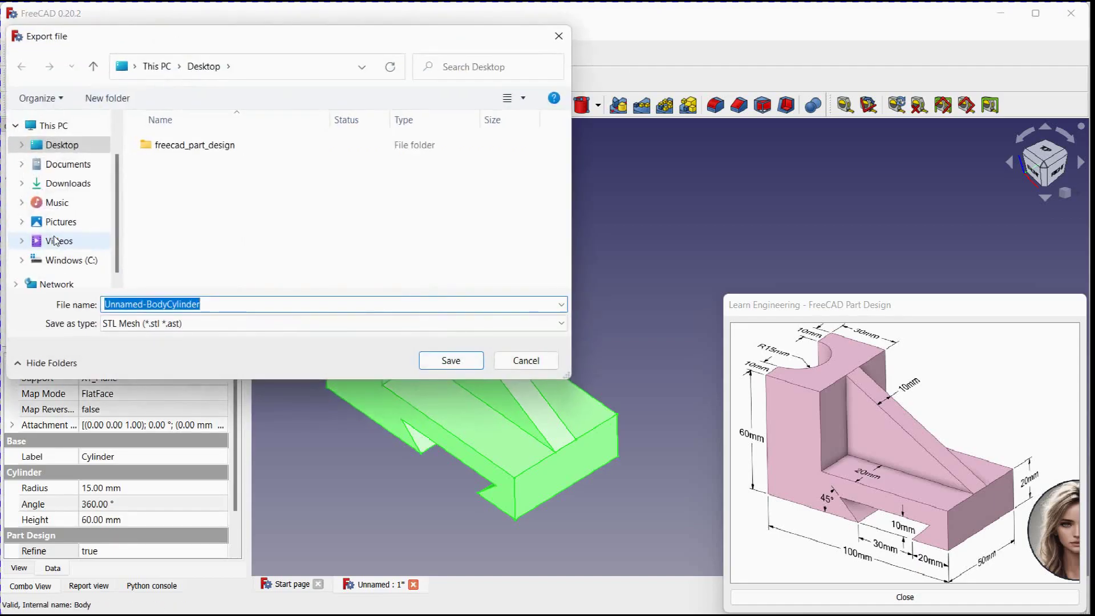
pyautogui.write('pa')
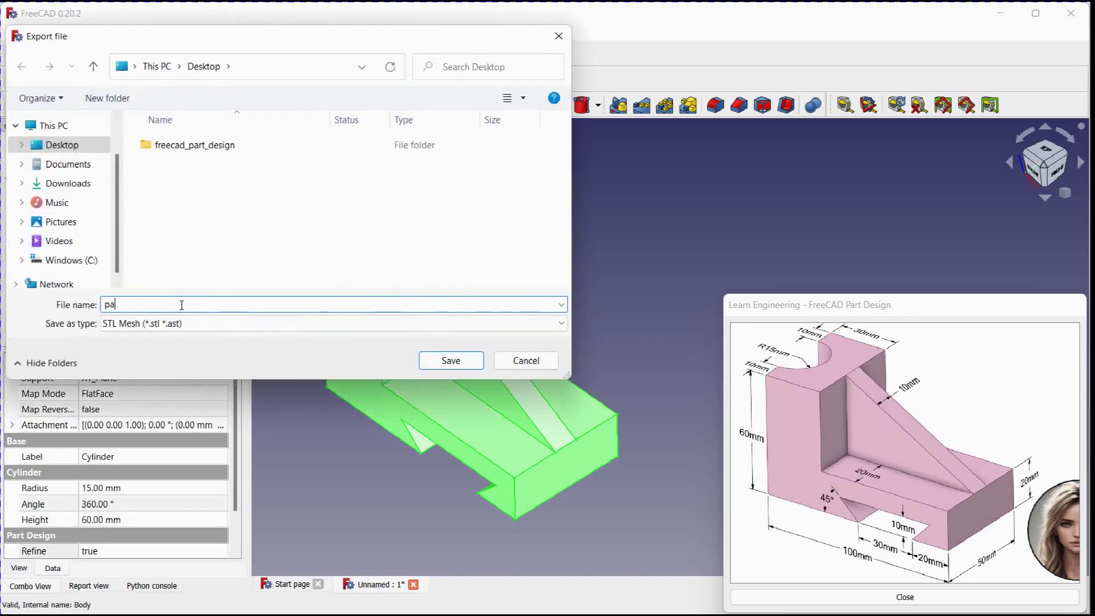
pyautogui.write('rt')
pyautogui.click(451, 360)
pyautogui.click(571, 303)
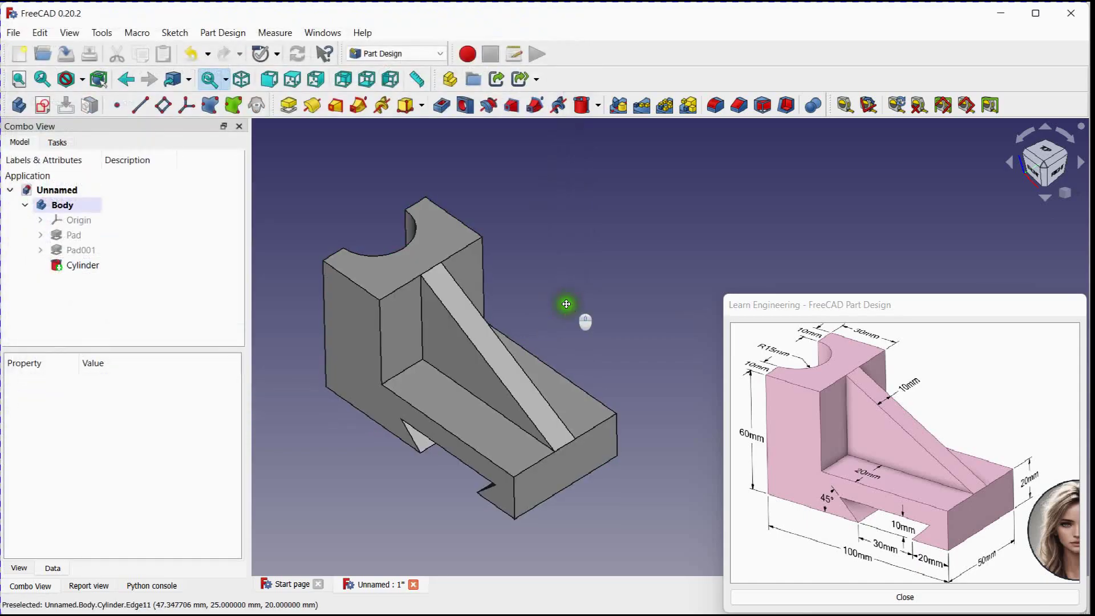
# Import the STL file part from the Desktop into the current document
pyautogui.moveTo(567, 304); pyautogui.dragTo(541, 313, button='middle')
pyautogui.scroll(-2, 543, 314)
pyautogui.scroll(2, 543, 314)
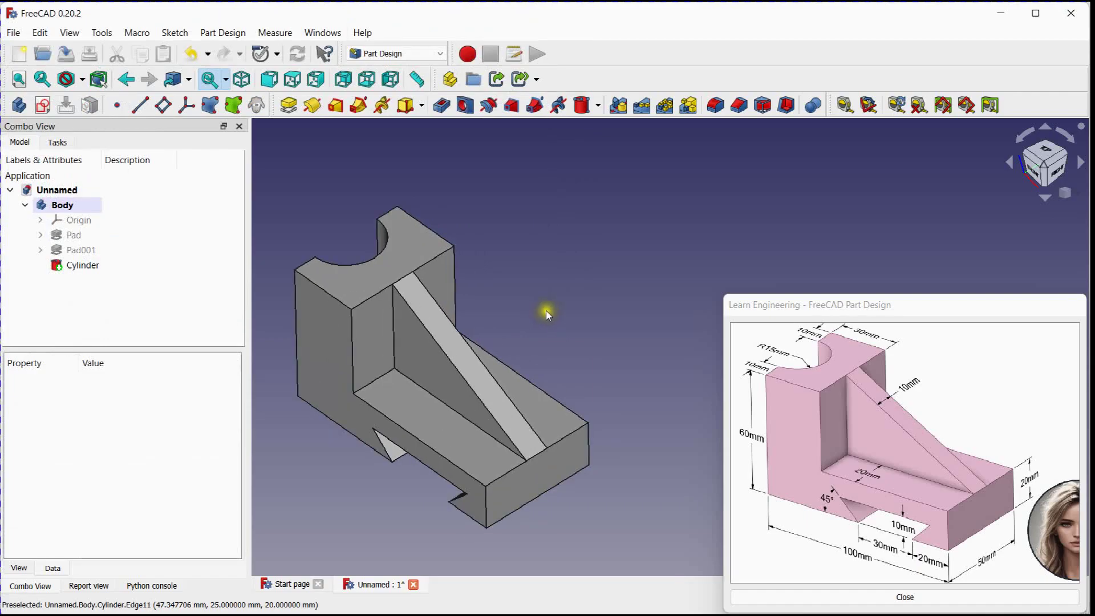
pyautogui.click(13, 33)
pyautogui.click(61, 223)
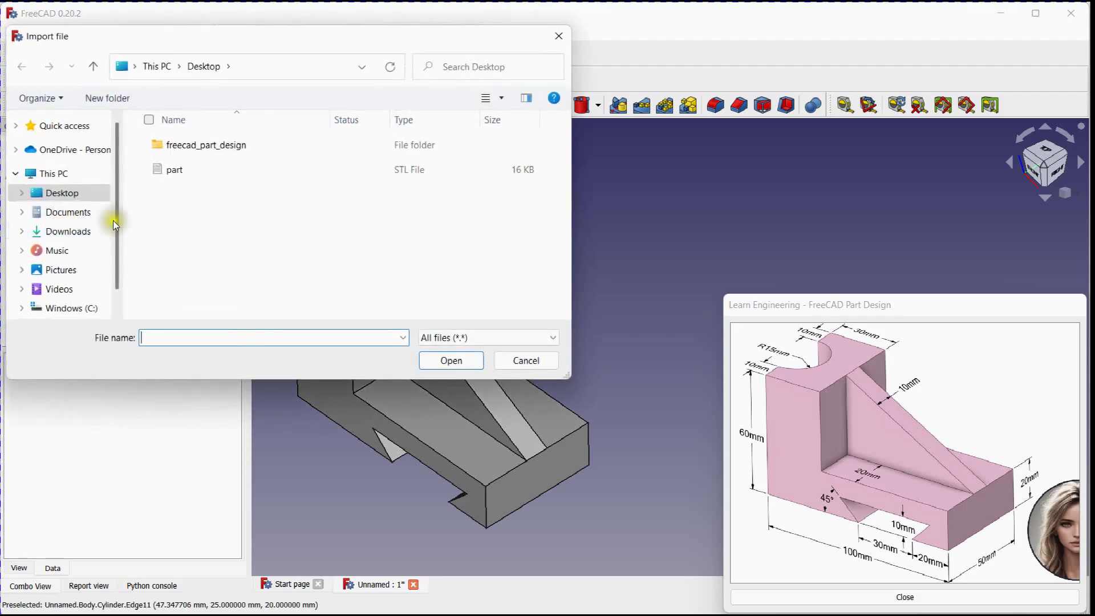
pyautogui.doubleClick(258, 165)
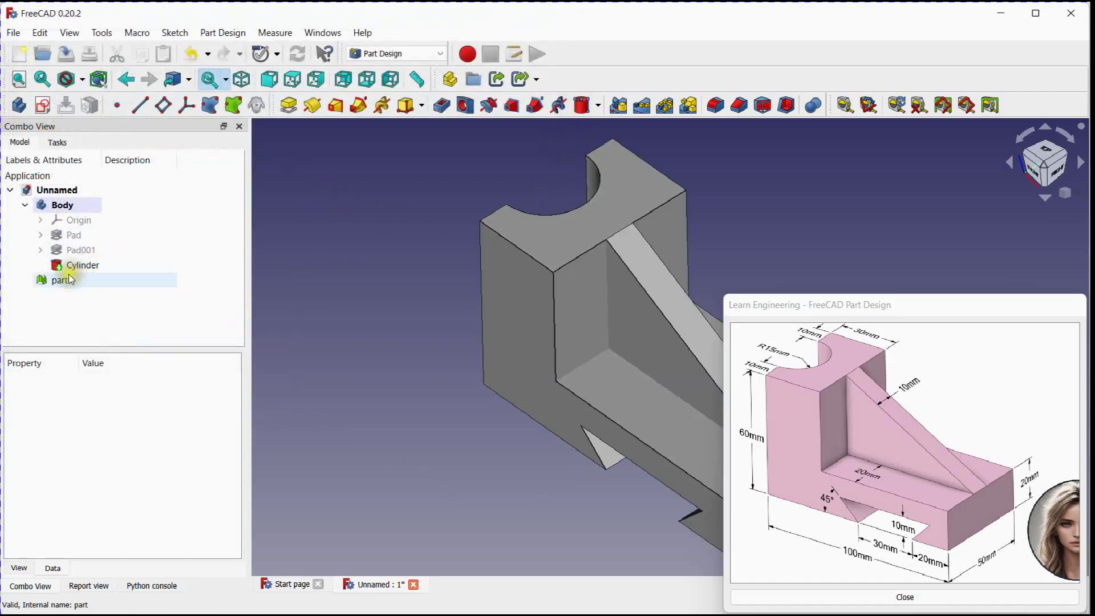
# Set the imported part mesh's Y position to 70 mm in its placement
pyautogui.click(60, 281)
pyautogui.scroll(-2, 337, 258)
pyautogui.scroll(-1, 336, 257)
pyautogui.moveTo(333, 222); pyautogui.dragTo(229, 279, button='middle')
pyautogui.scroll(1, 293, 266)
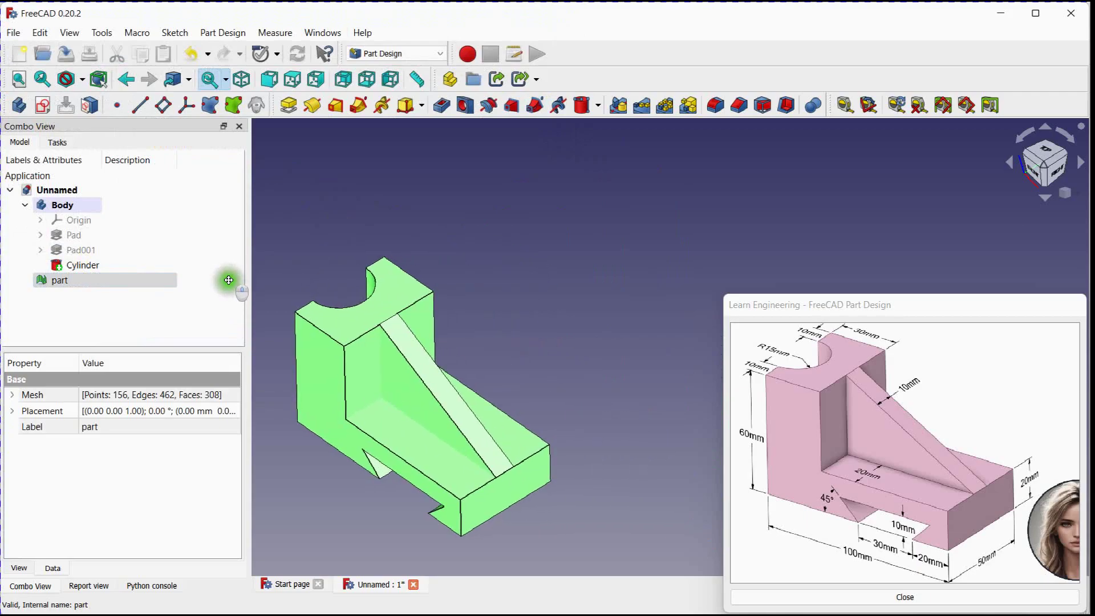
pyautogui.click(12, 411)
pyautogui.click(26, 458)
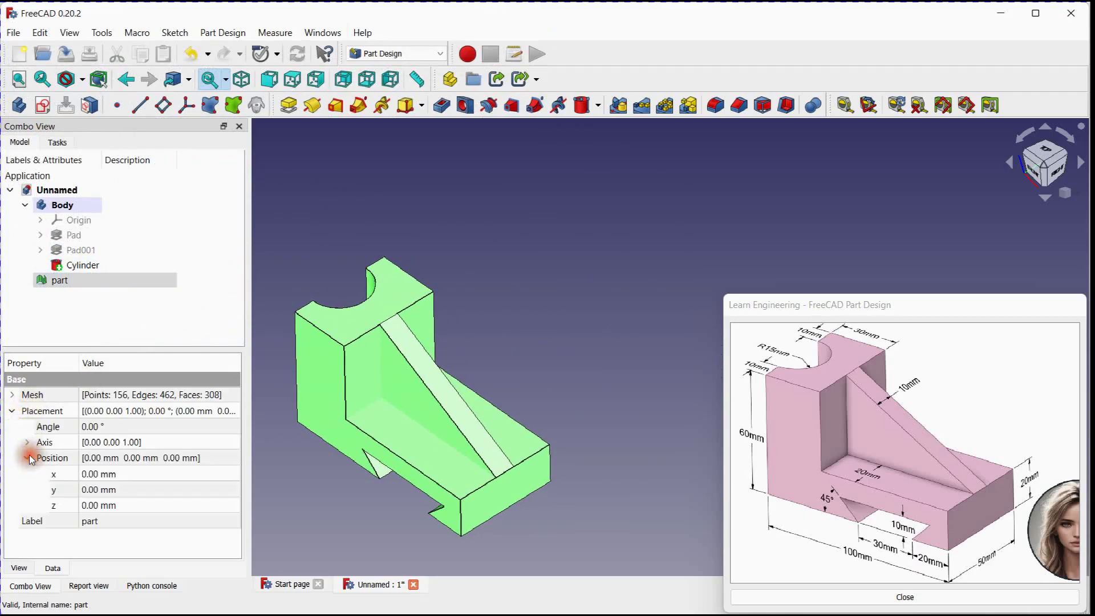
pyautogui.click(113, 489)
pyautogui.scroll(18, 113, 489)
pyautogui.scroll(20, 115, 492)
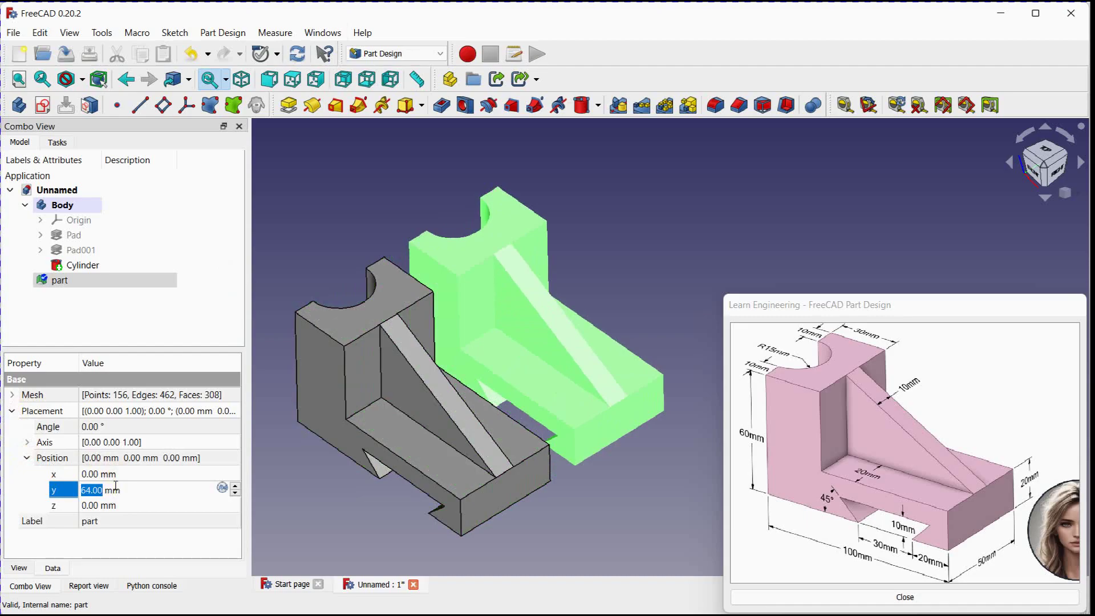
pyautogui.scroll(6, 116, 488)
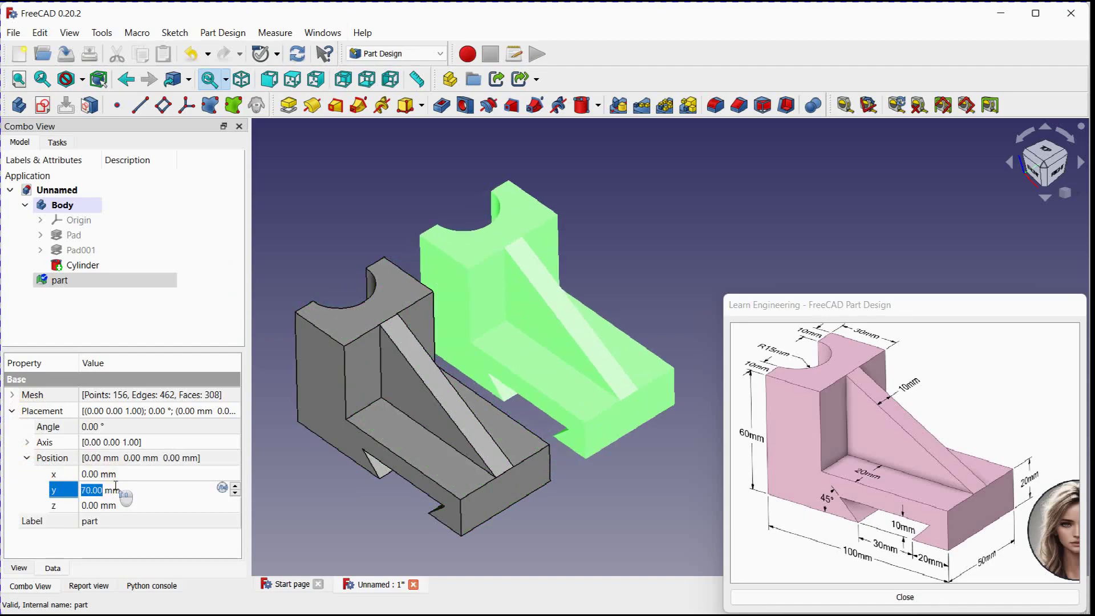
pyautogui.click(349, 176)
# Change the imported part mesh's shape color to red (#ff0000)
pyautogui.moveTo(349, 203)
pyautogui.mouseDown(button='middle')
pyautogui.moveTo(346, 222)
pyautogui.moveTo(353, 212)
pyautogui.moveTo(320, 164)
pyautogui.moveTo(339, 185)
pyautogui.mouseUp(button='middle')
pyautogui.scroll(3, 354, 211)
pyautogui.scroll(-2, 320, 164)
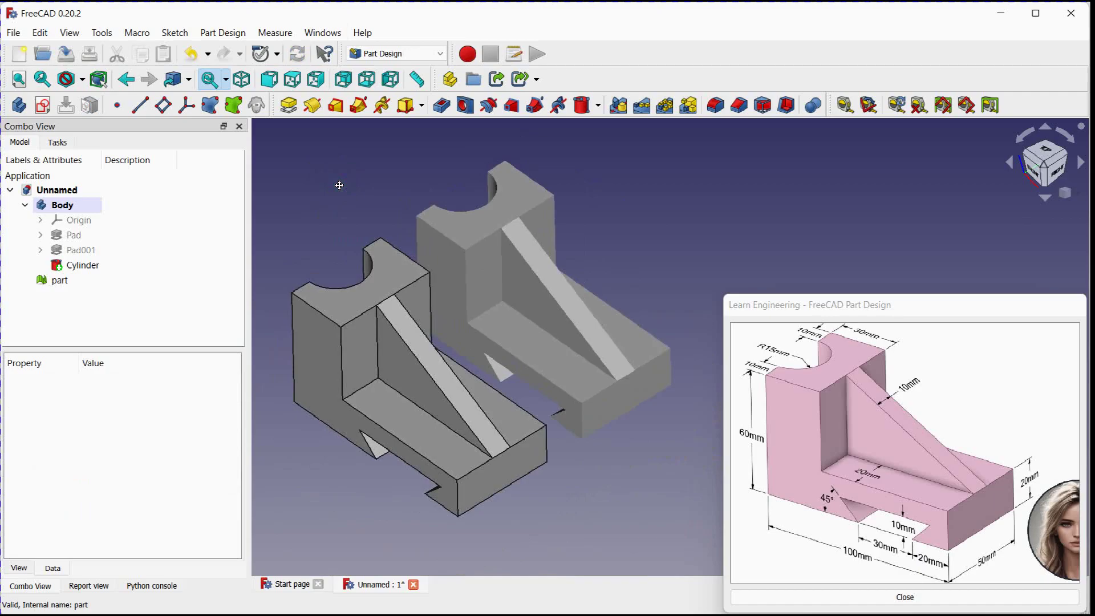
pyautogui.click(441, 220)
pyautogui.rightClick(440, 220)
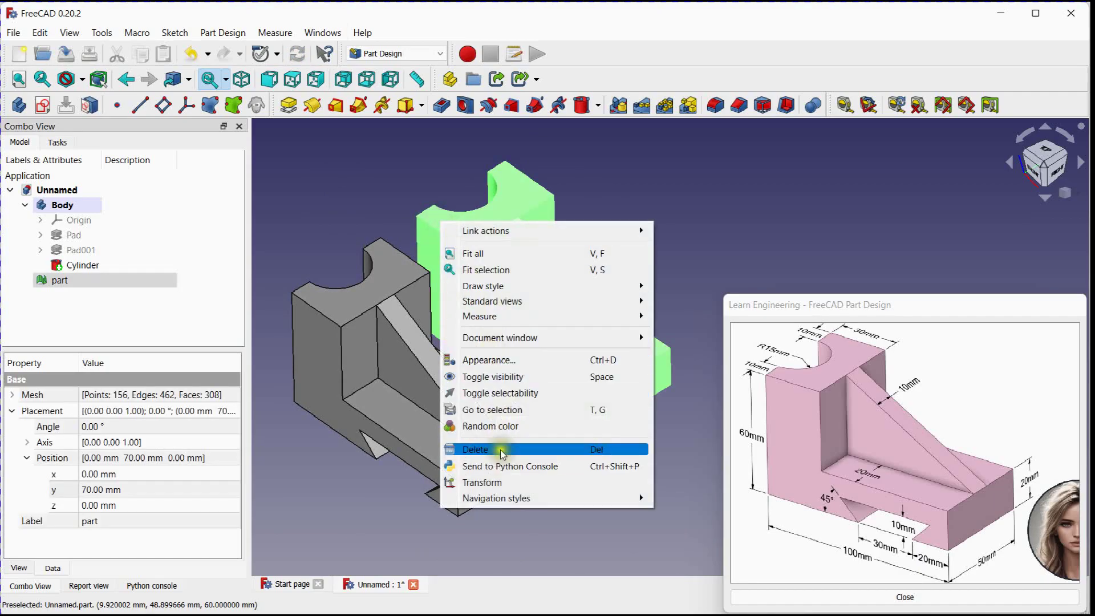
pyautogui.click(492, 361)
pyautogui.click(177, 309)
pyautogui.click(388, 263)
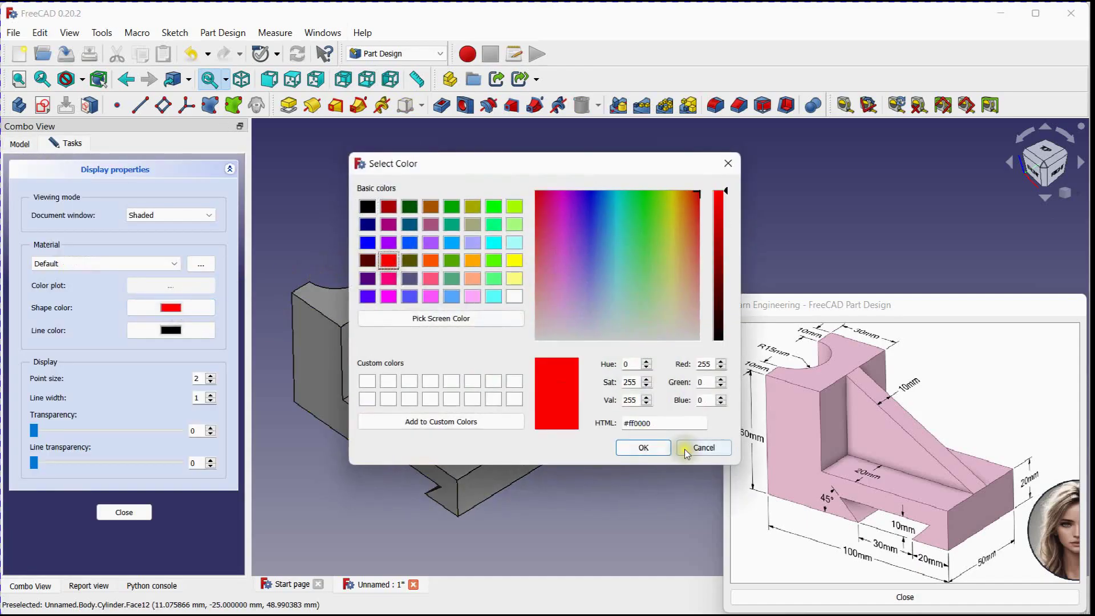
pyautogui.click(643, 448)
pyautogui.click(125, 513)
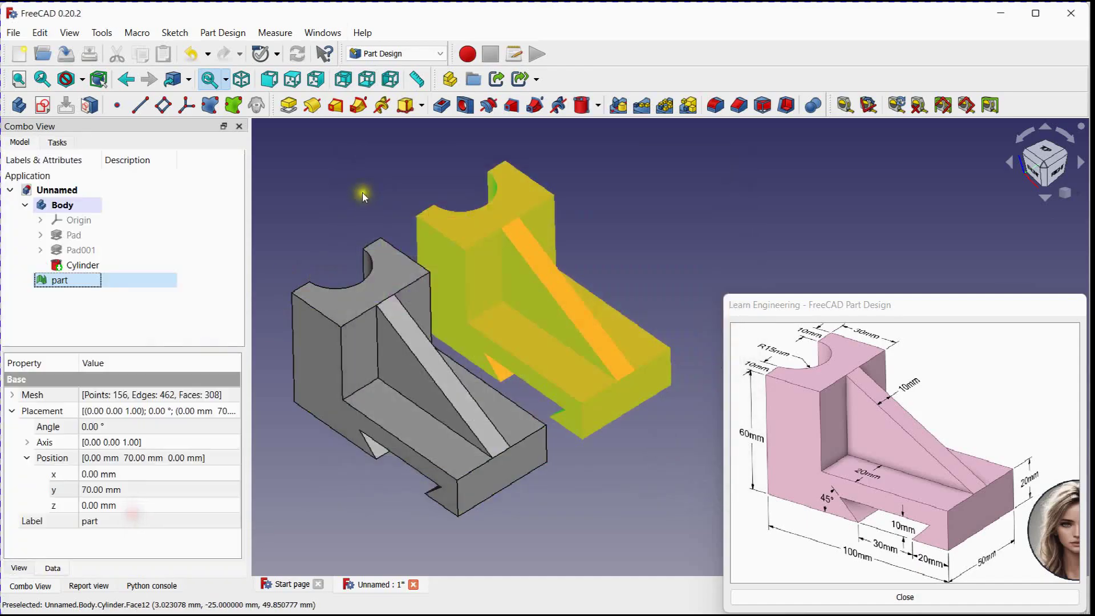
pyautogui.click(362, 192)
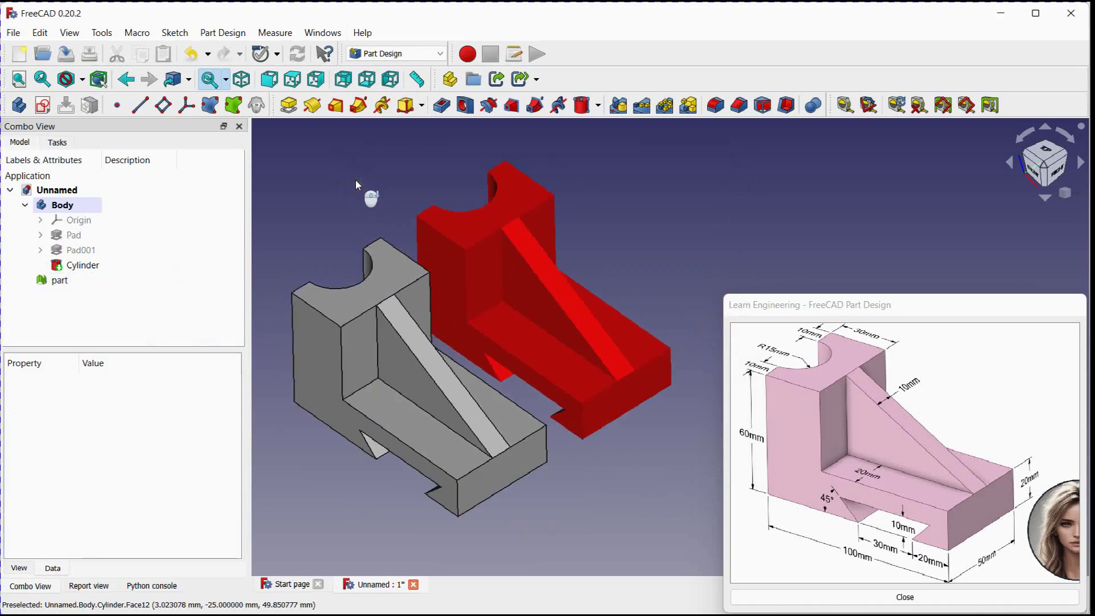
# Change the original bracket body's shape color to blue
pyautogui.click(376, 290)
pyautogui.rightClick(376, 290)
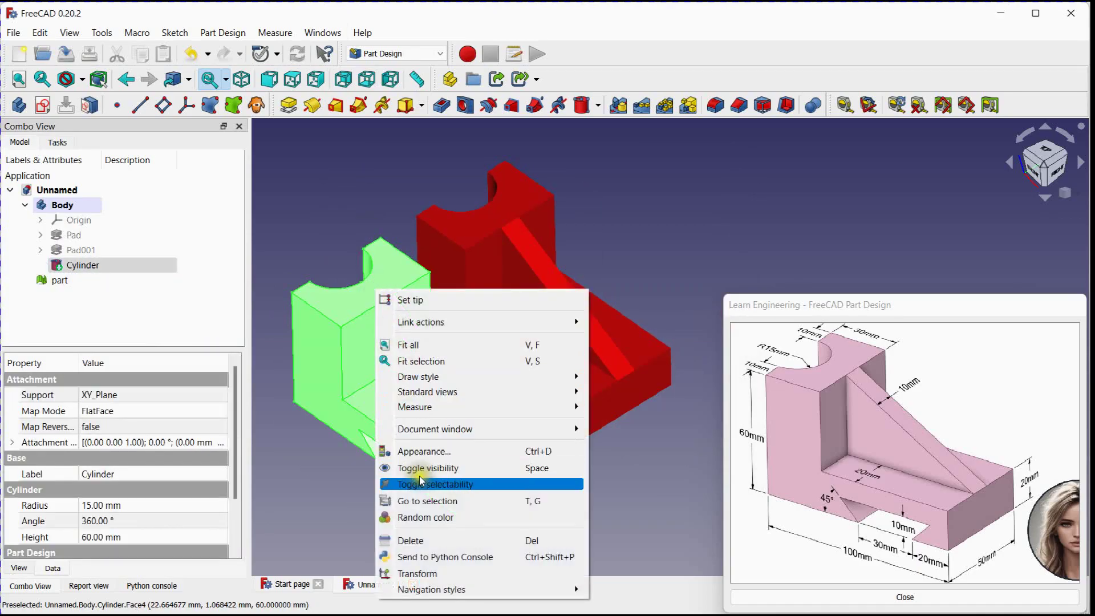
pyautogui.click(420, 452)
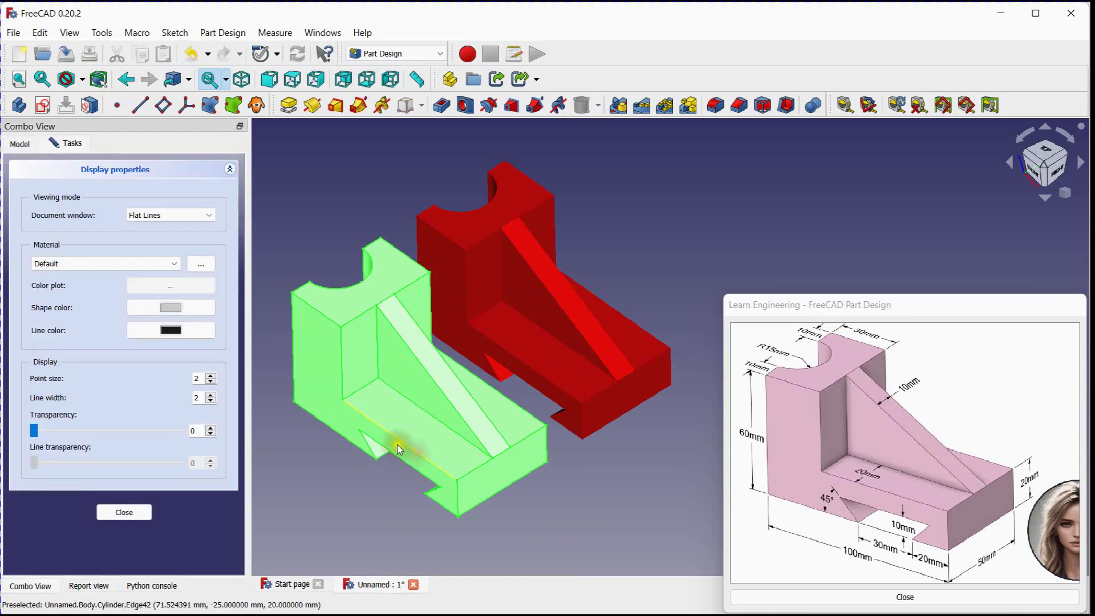
pyautogui.click(184, 308)
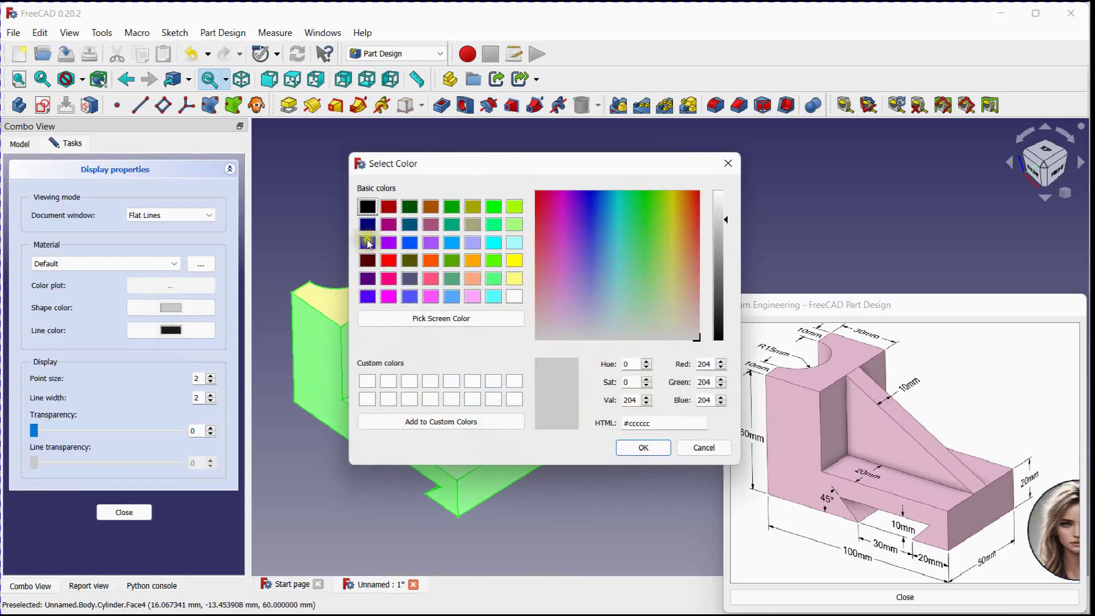
pyautogui.click(367, 242)
pyautogui.click(639, 448)
pyautogui.click(124, 513)
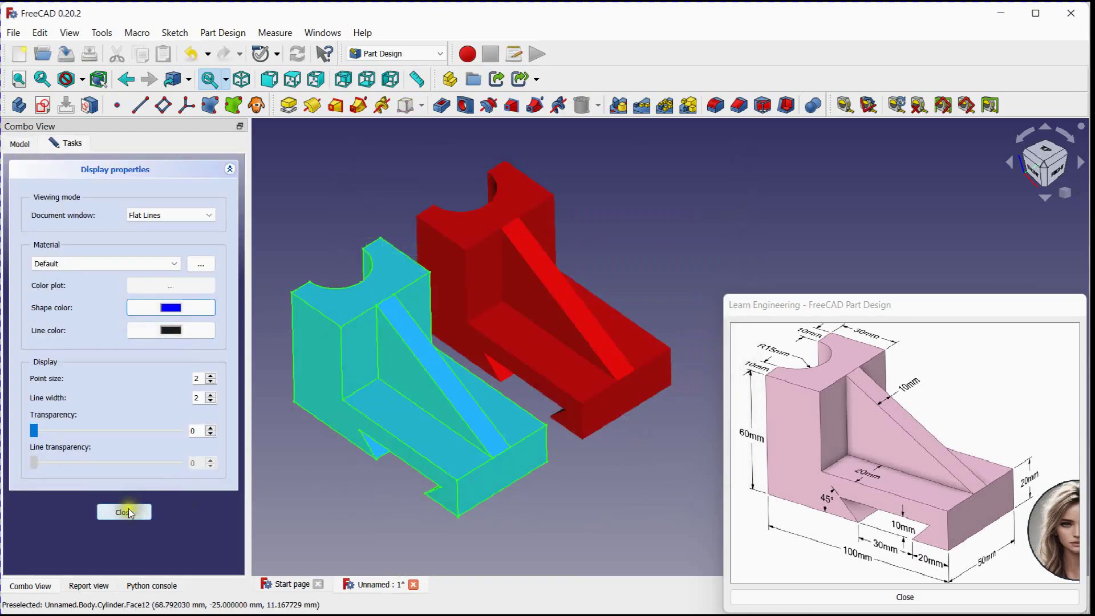
pyautogui.click(325, 231)
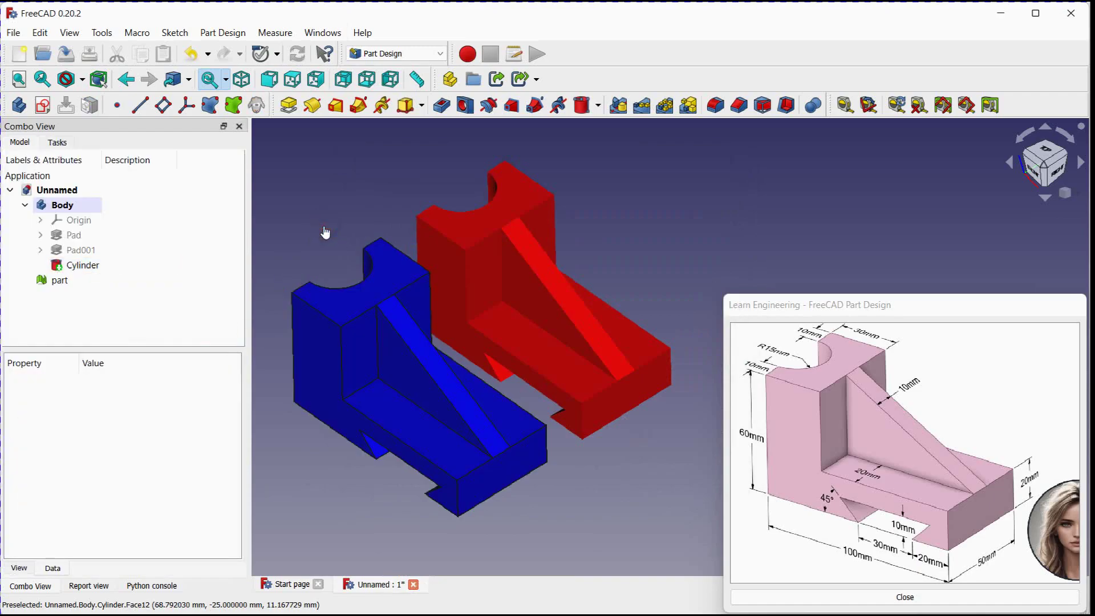